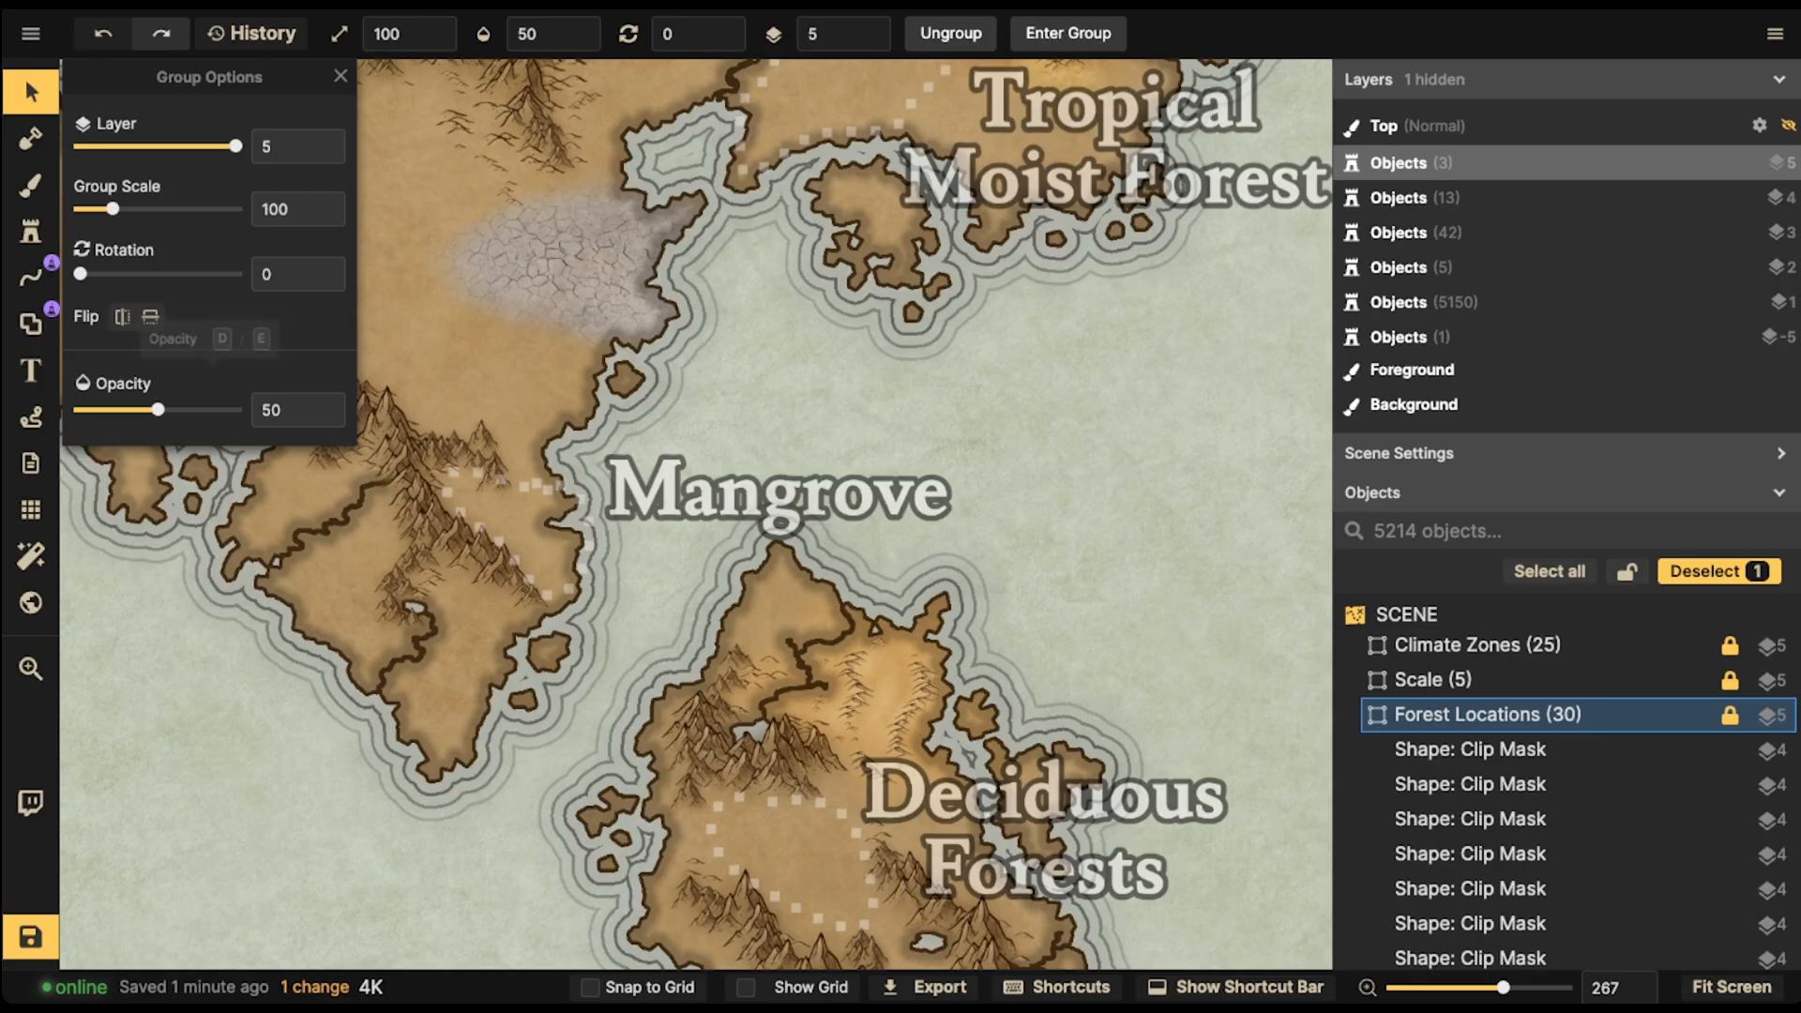
# - Set the Forest Locations group's opacity to 0
pyautogui.moveTo(158, 410); pyautogui.dragTo(77, 410)
pyautogui.scroll(8, 357, 521)
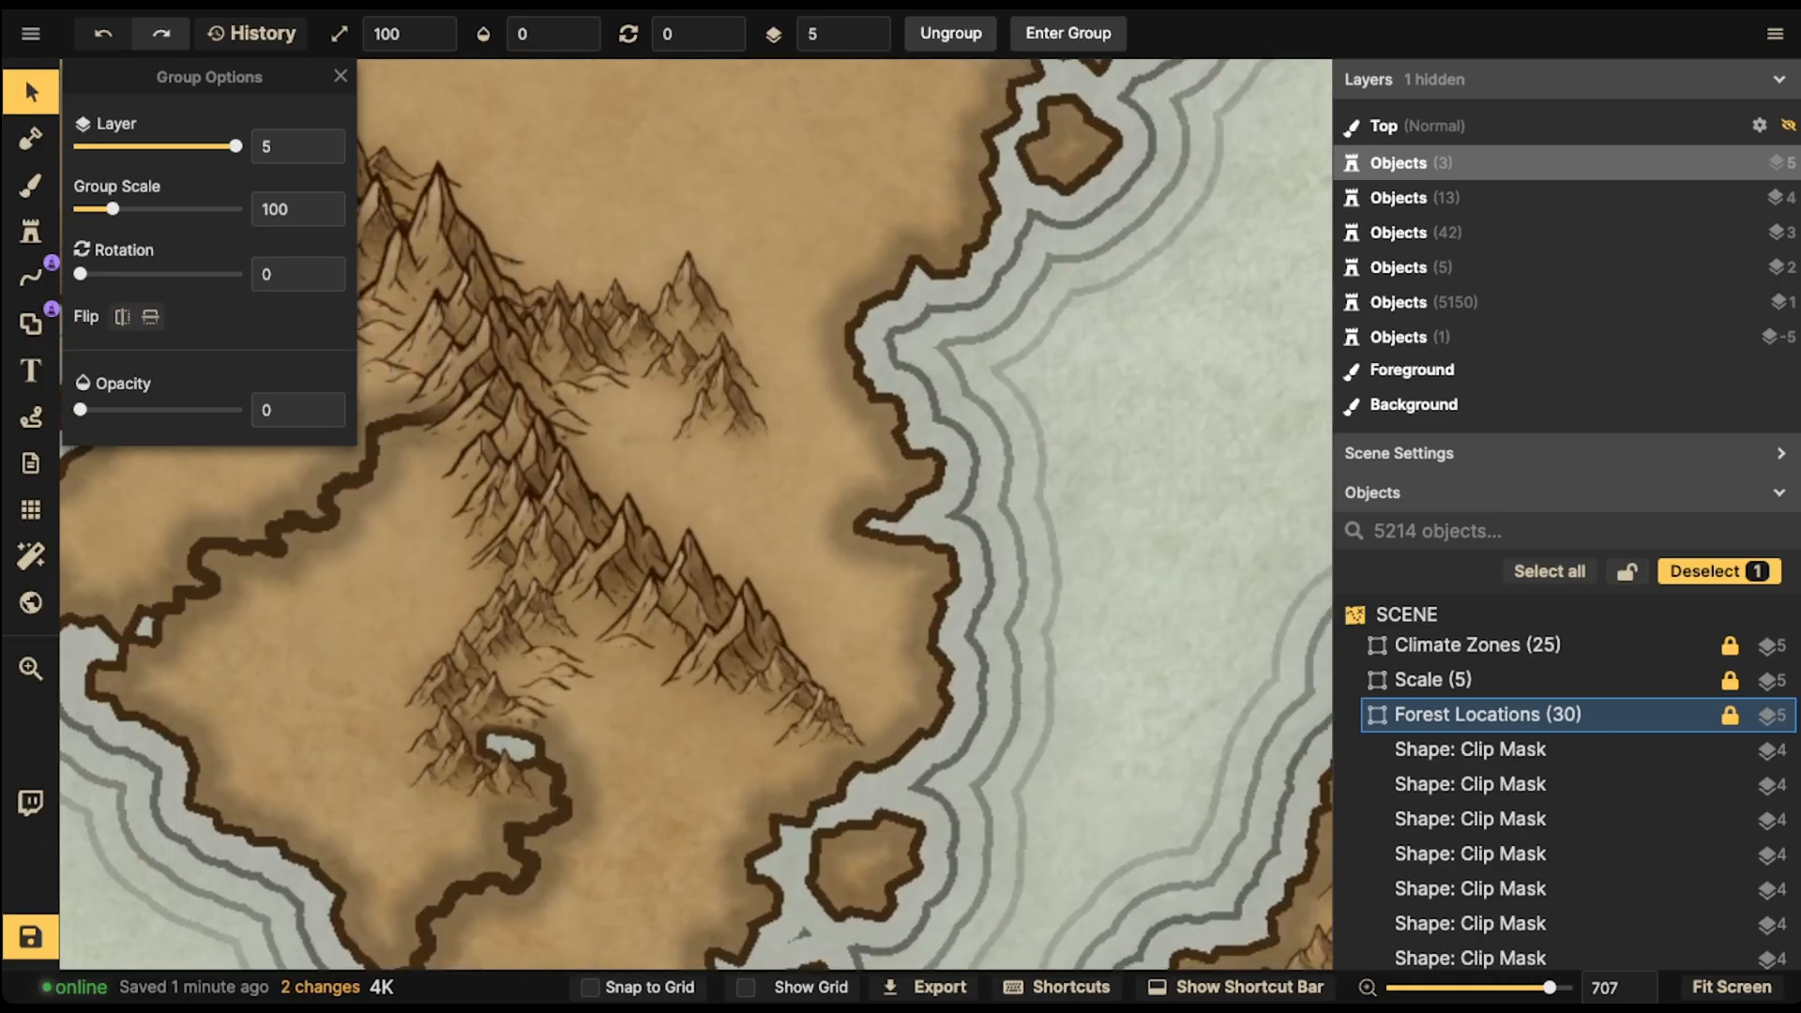
# - Open the stamp catalog with the Stamp tool, search for TREE and pick the Palm Trees stamp set
pyautogui.click(31, 231)
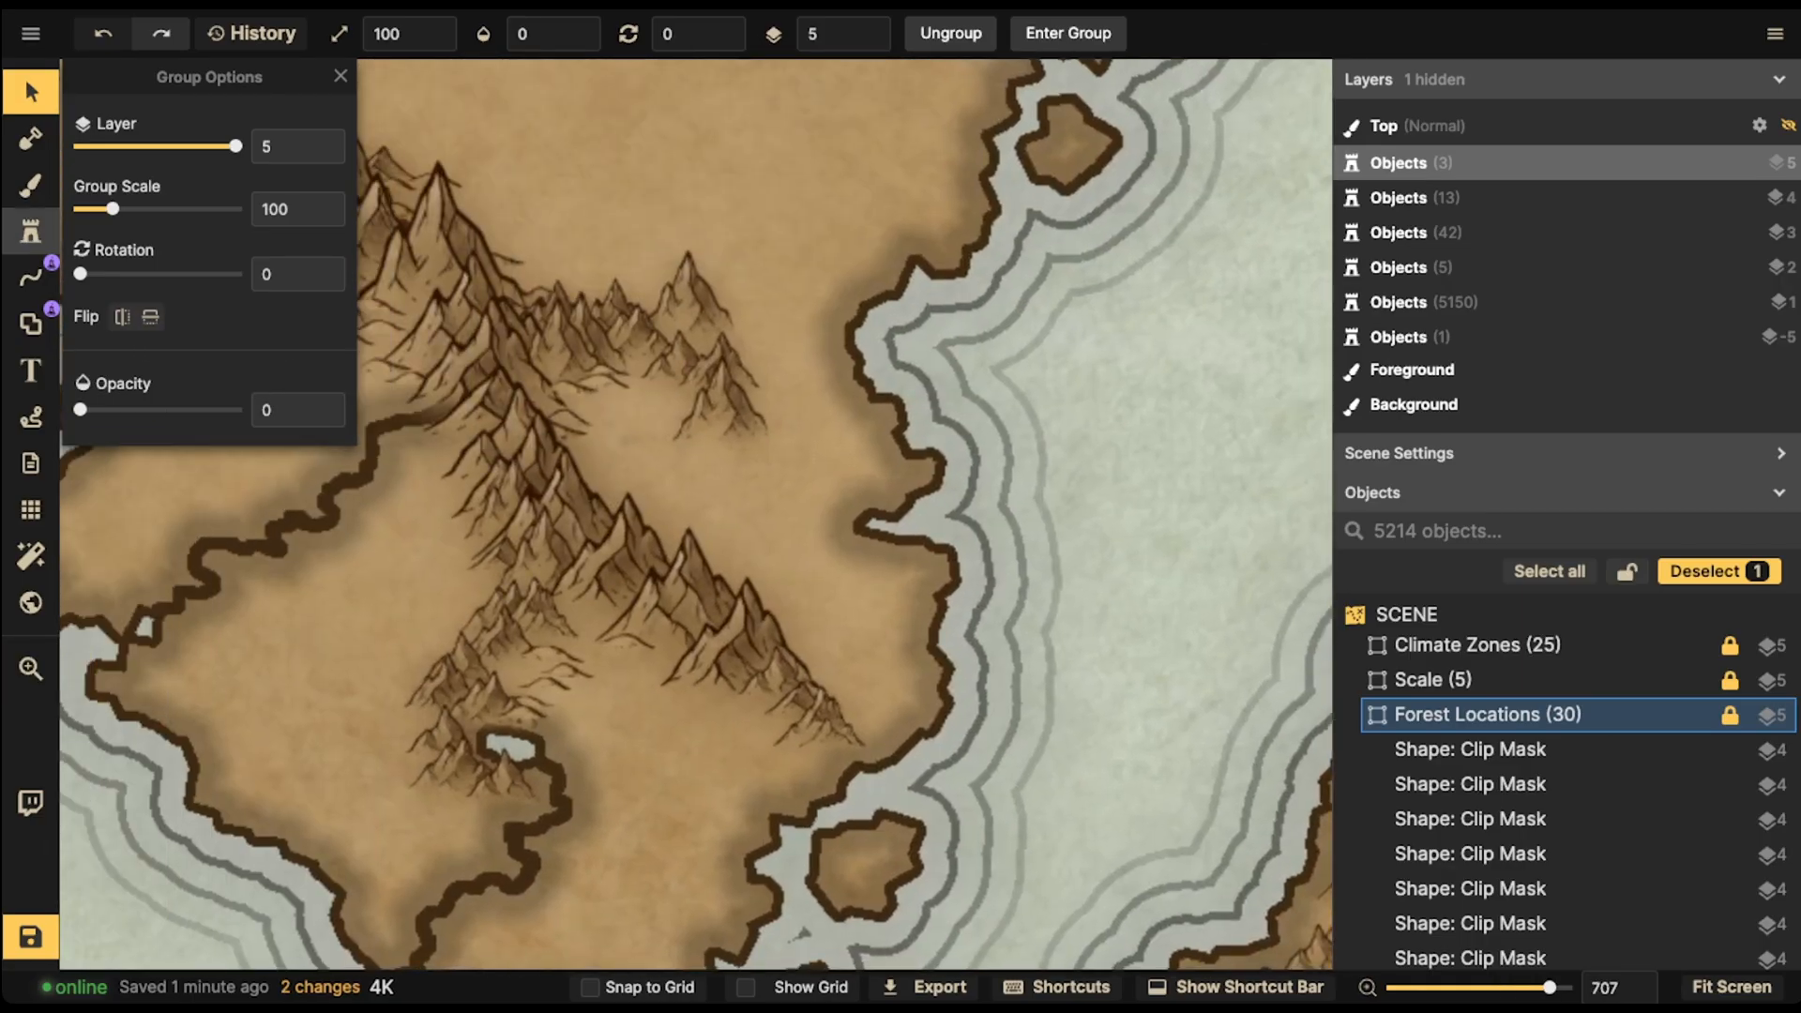
pyautogui.click(141, 277)
pyautogui.scroll(4, 544, 234)
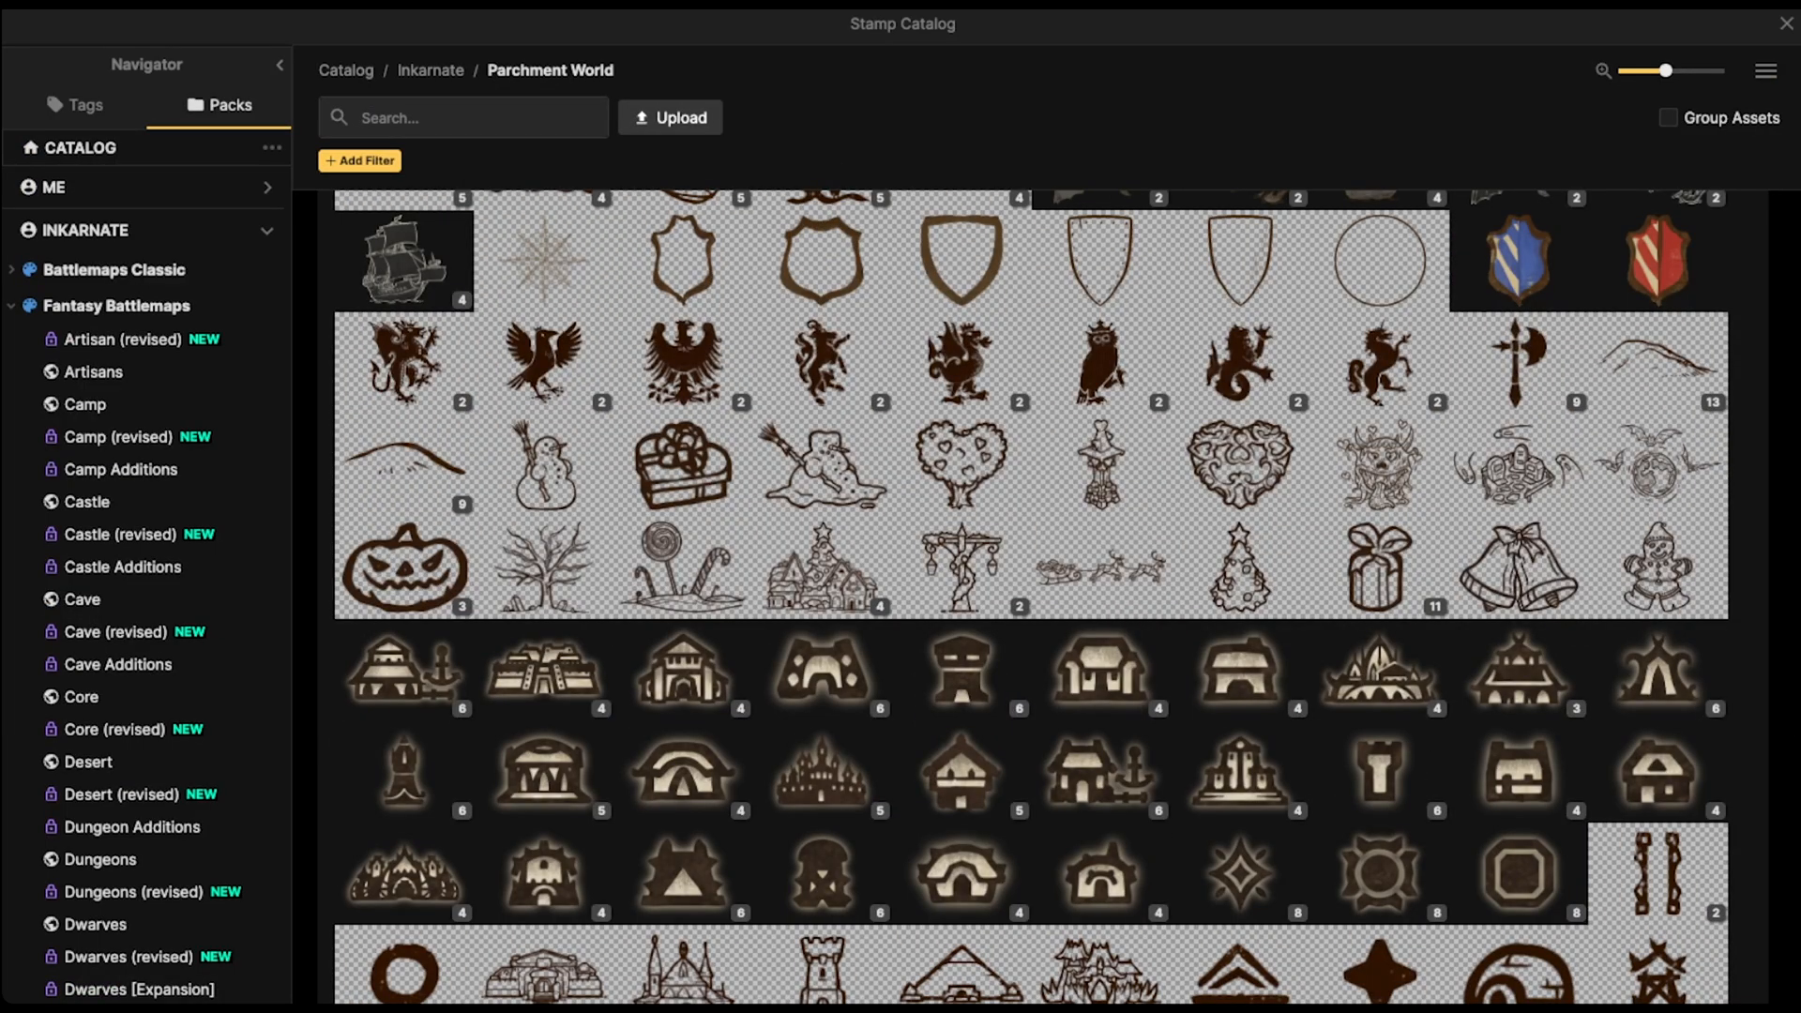
pyautogui.write('TREE')
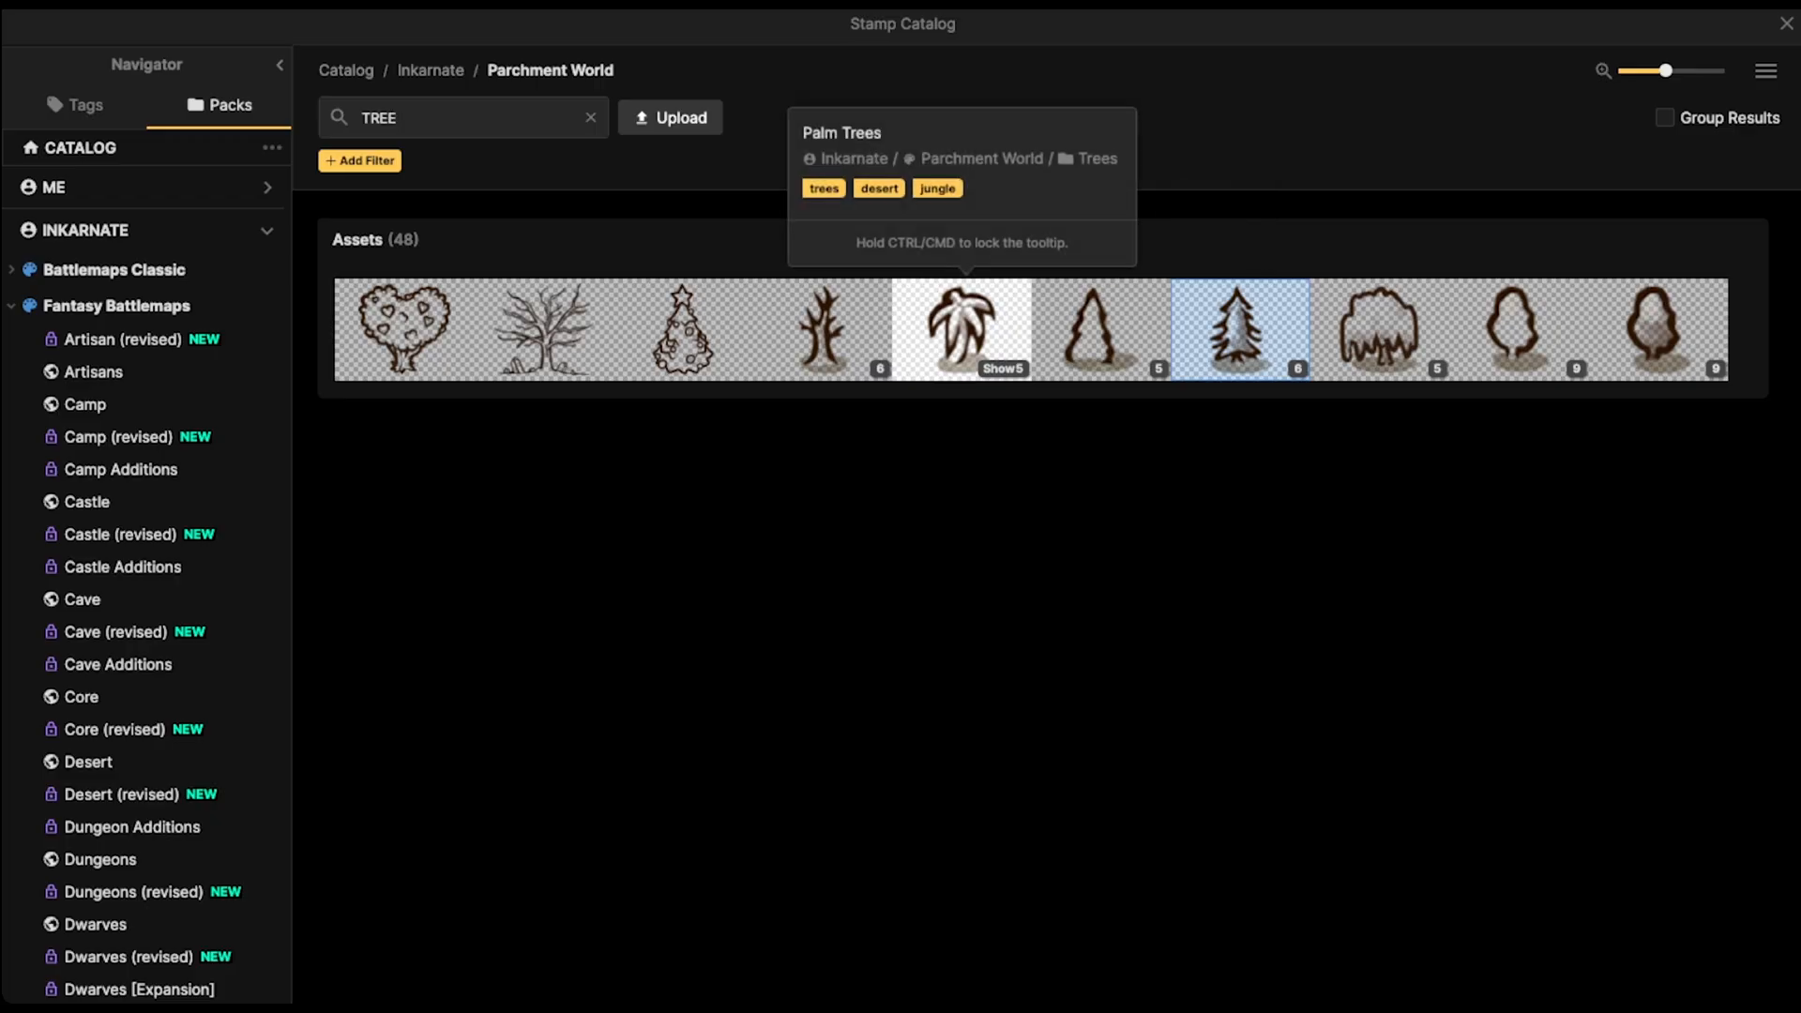
pyautogui.click(961, 333)
pyautogui.scroll(1, 647, 403)
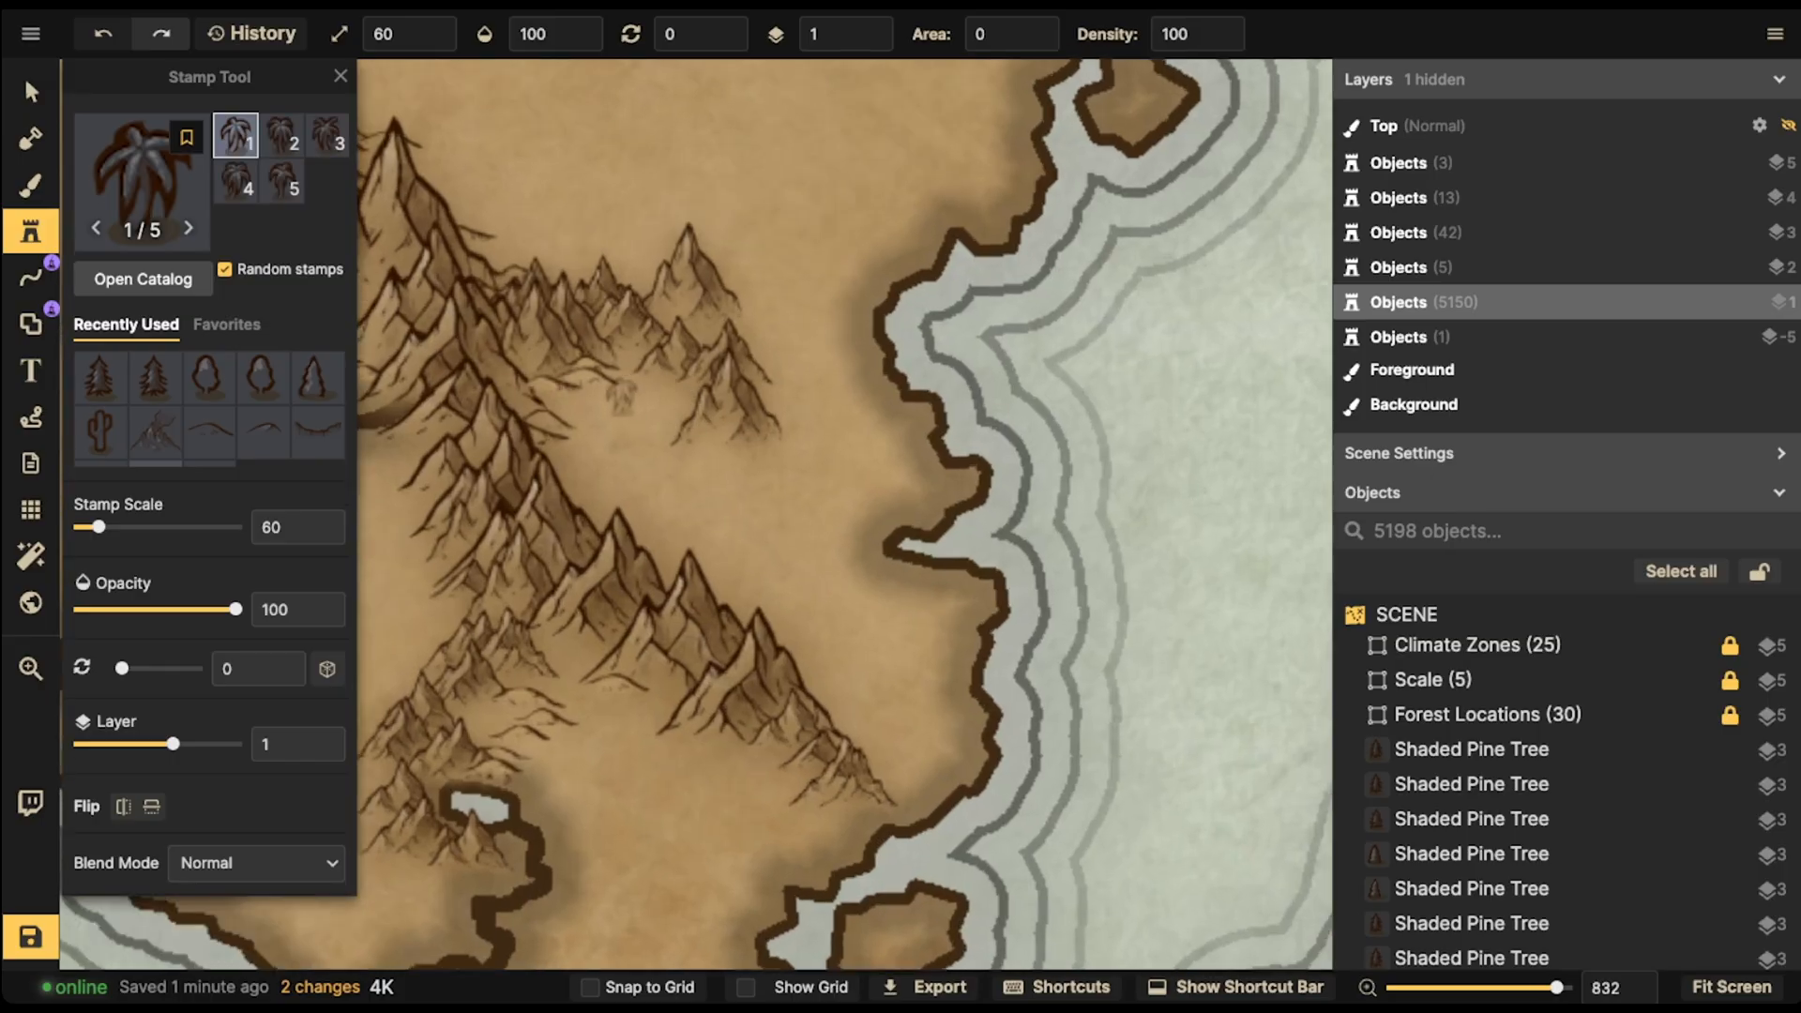
# - Set the stamp scale to 40 and paint clusters of palm trees across the lowland between the mountains and the eastern coast
pyautogui.press('space')
pyautogui.moveTo(838, 525); pyautogui.dragTo(639, 522)
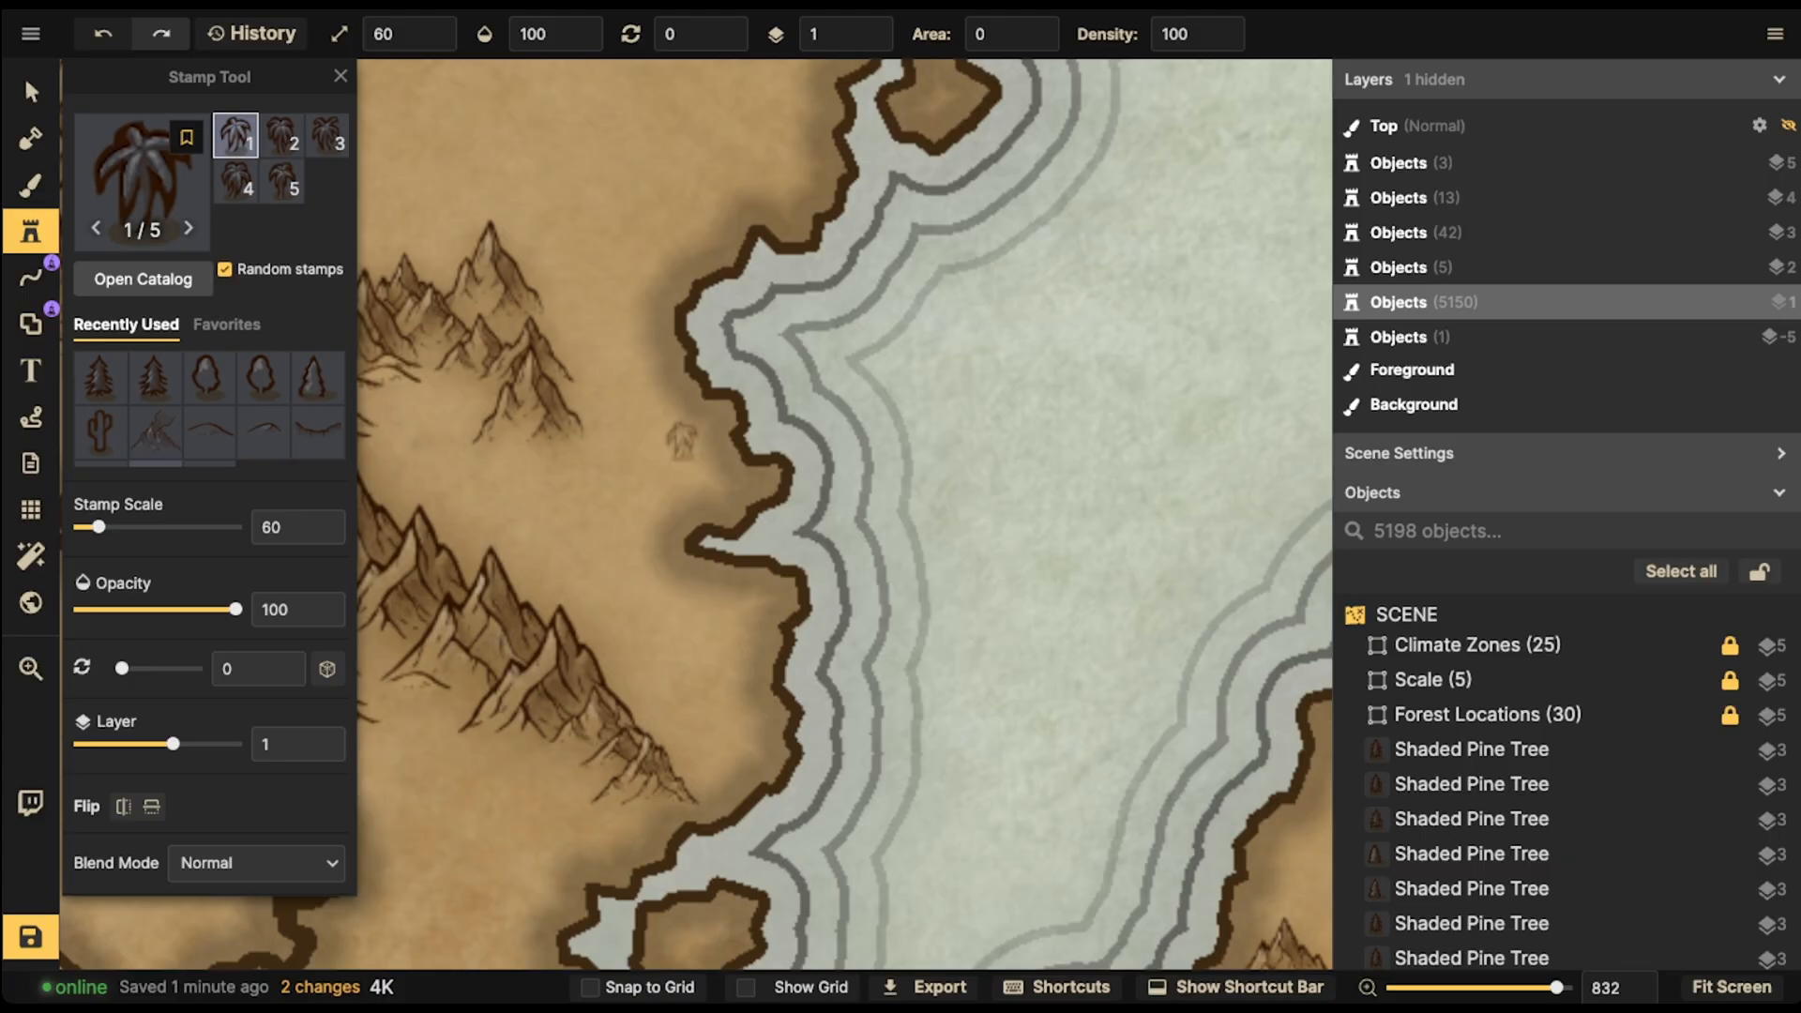
pyautogui.press('space')
pyautogui.moveTo(581, 394); pyautogui.dragTo(825, 960)
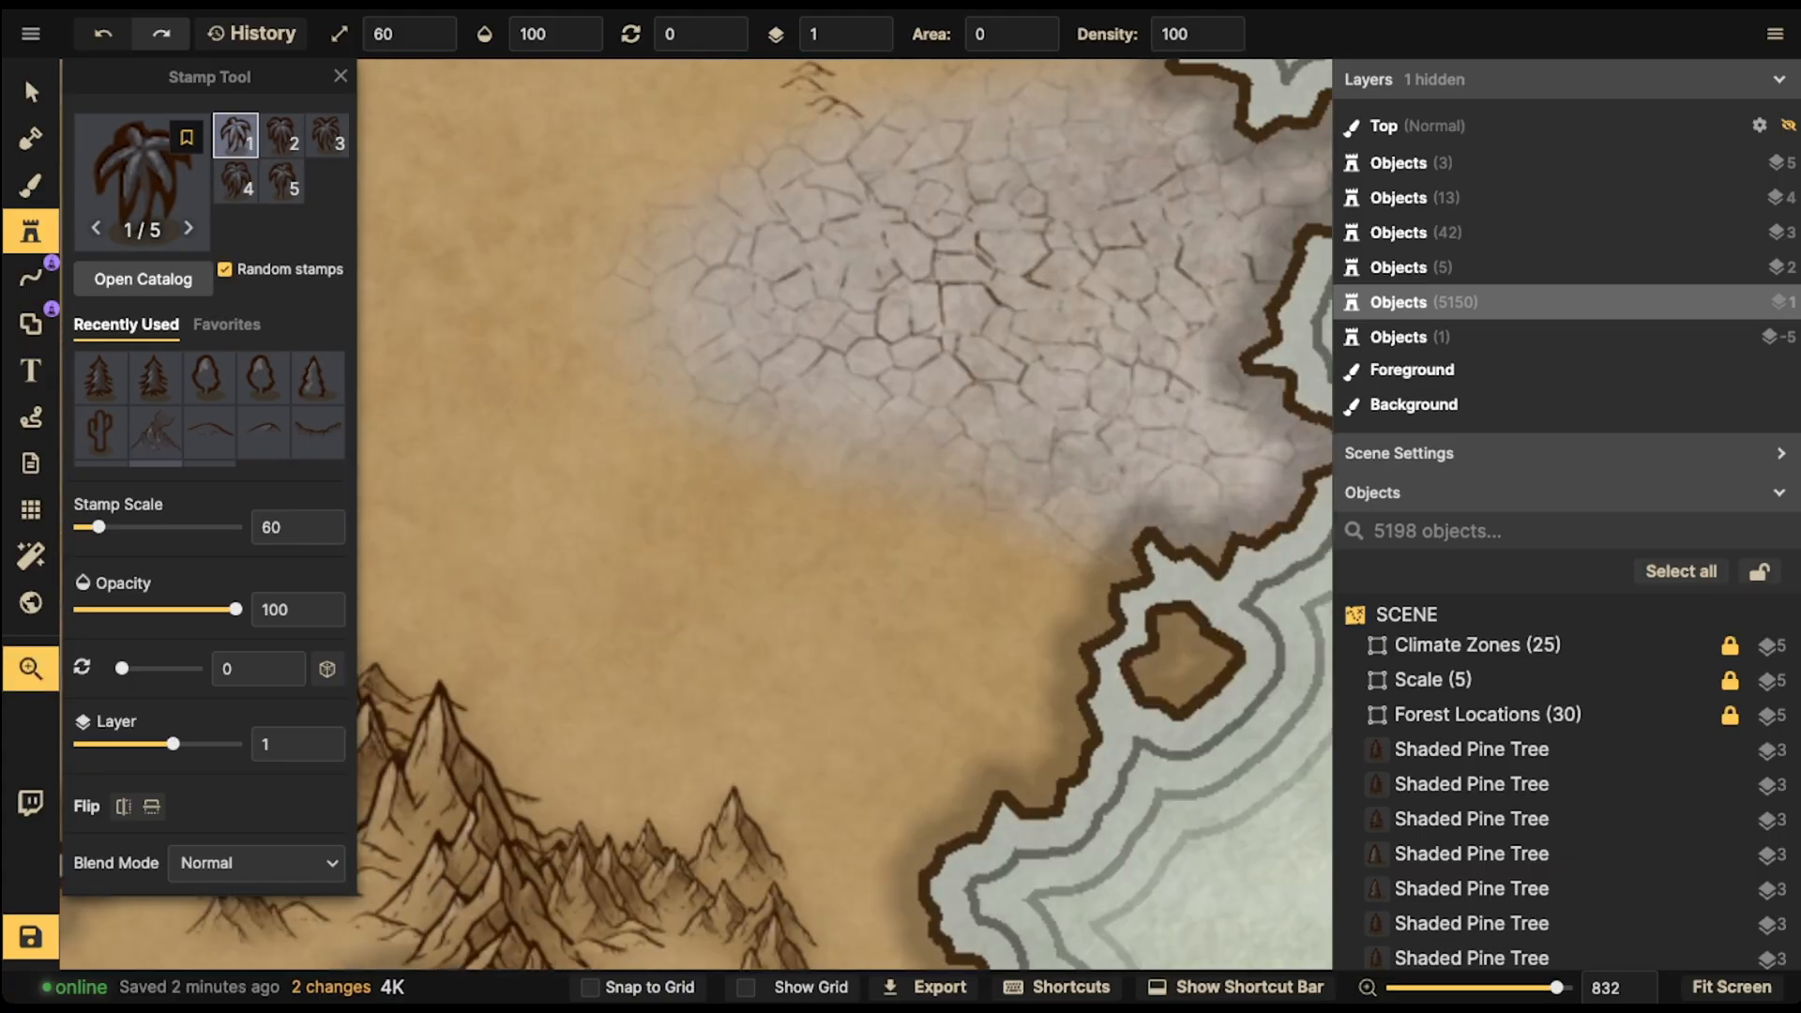
pyautogui.moveTo(985, 282); pyautogui.dragTo(620, 736)
pyautogui.scroll(-5, 685, 525)
pyautogui.moveTo(694, 526); pyautogui.dragTo(617, 742)
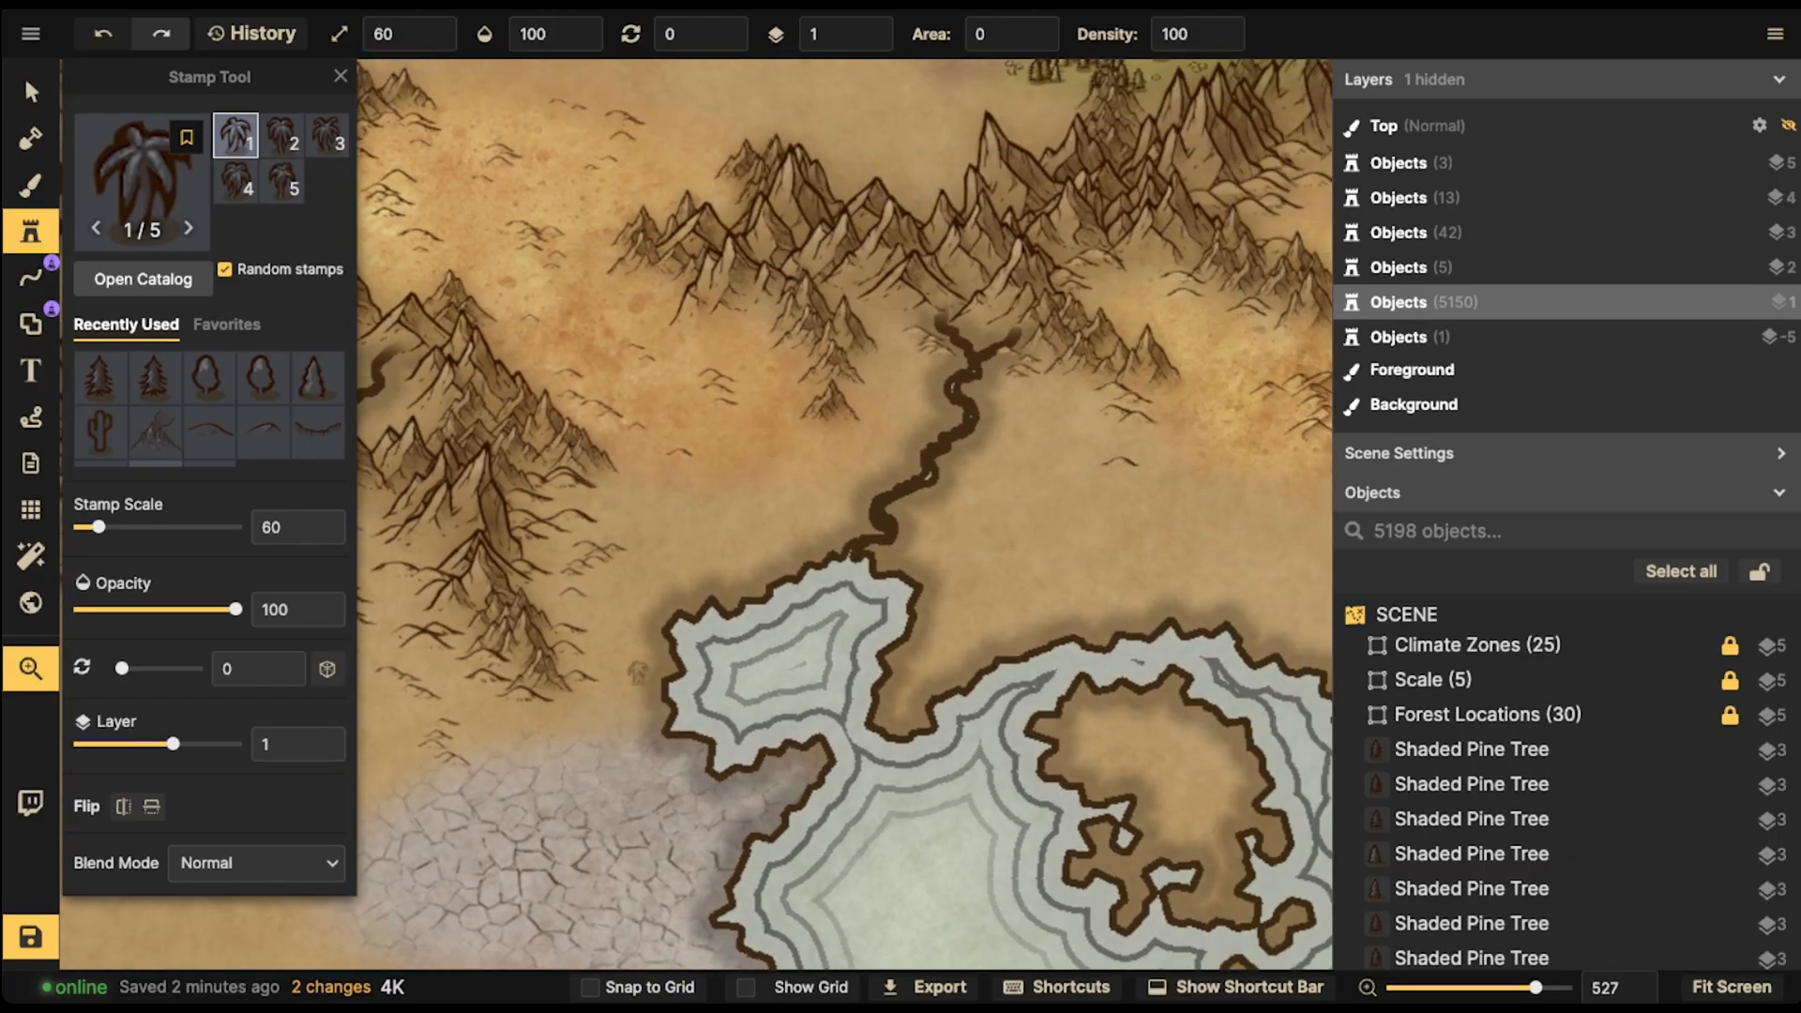
pyautogui.moveTo(1107, 525); pyautogui.dragTo(553, 657)
pyautogui.moveTo(957, 262); pyautogui.dragTo(839, 384)
pyautogui.scroll(5, 788, 370)
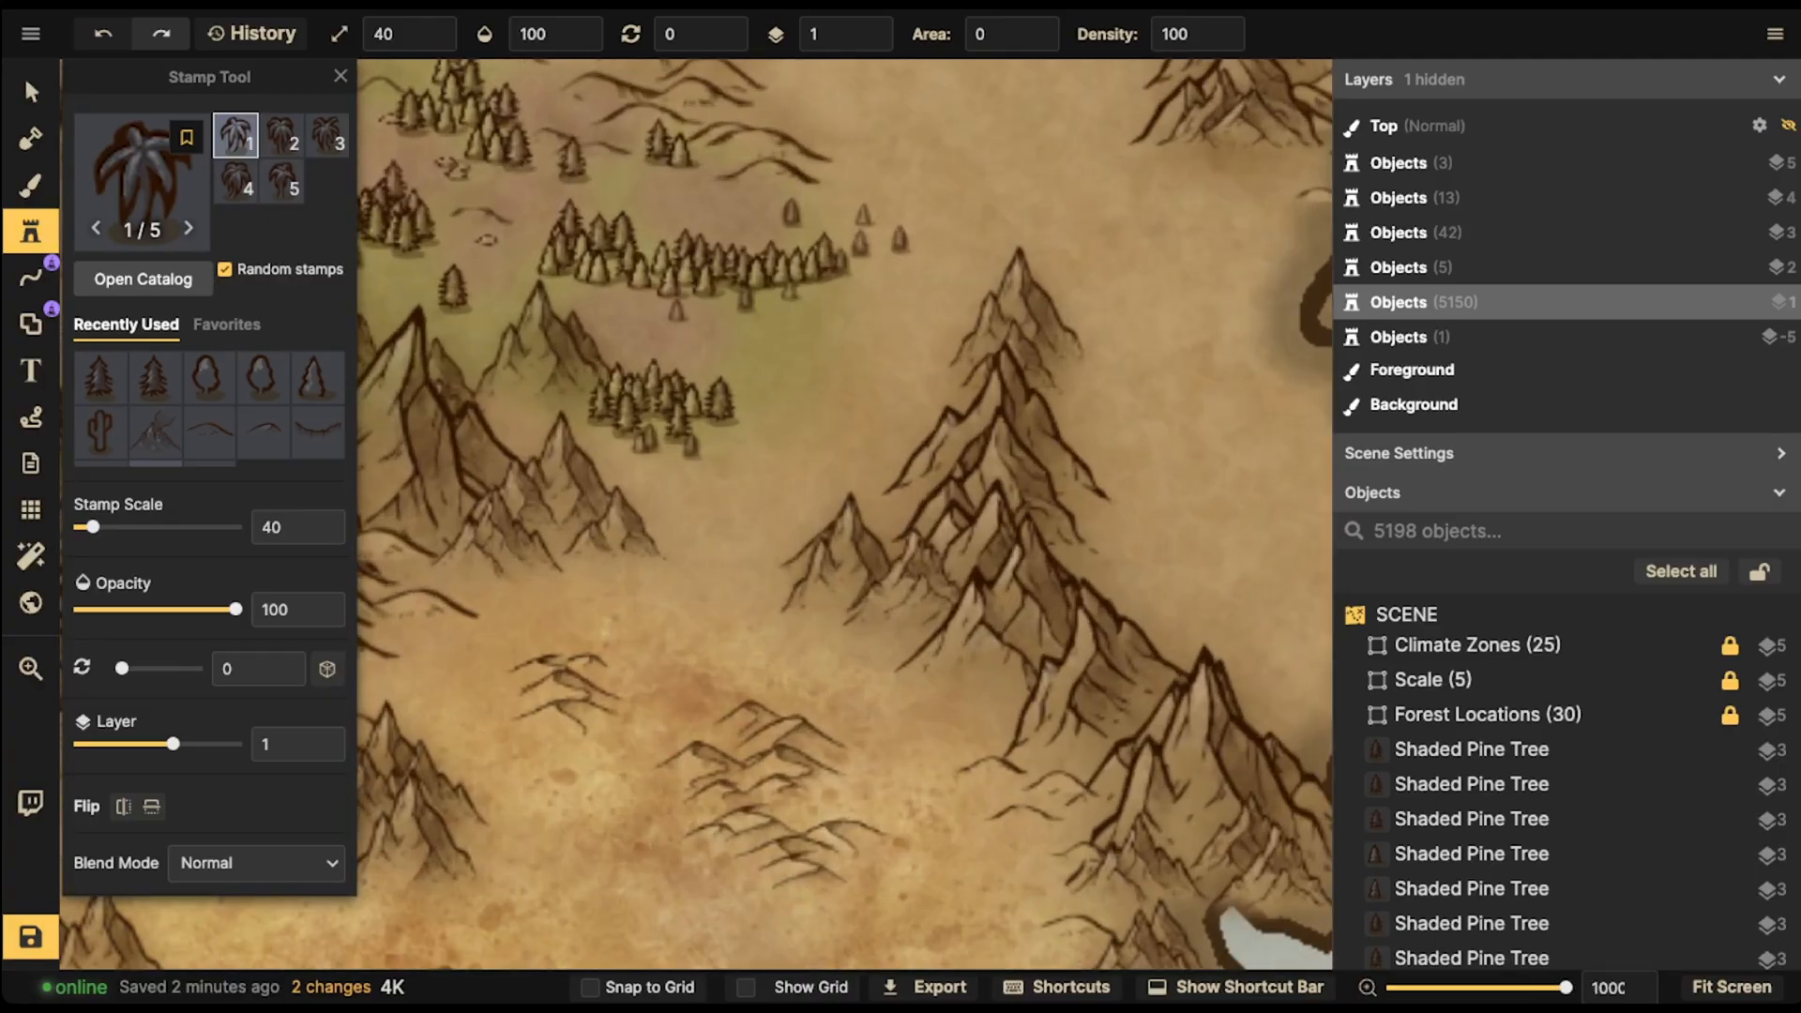
pyautogui.scroll(-6, 844, 516)
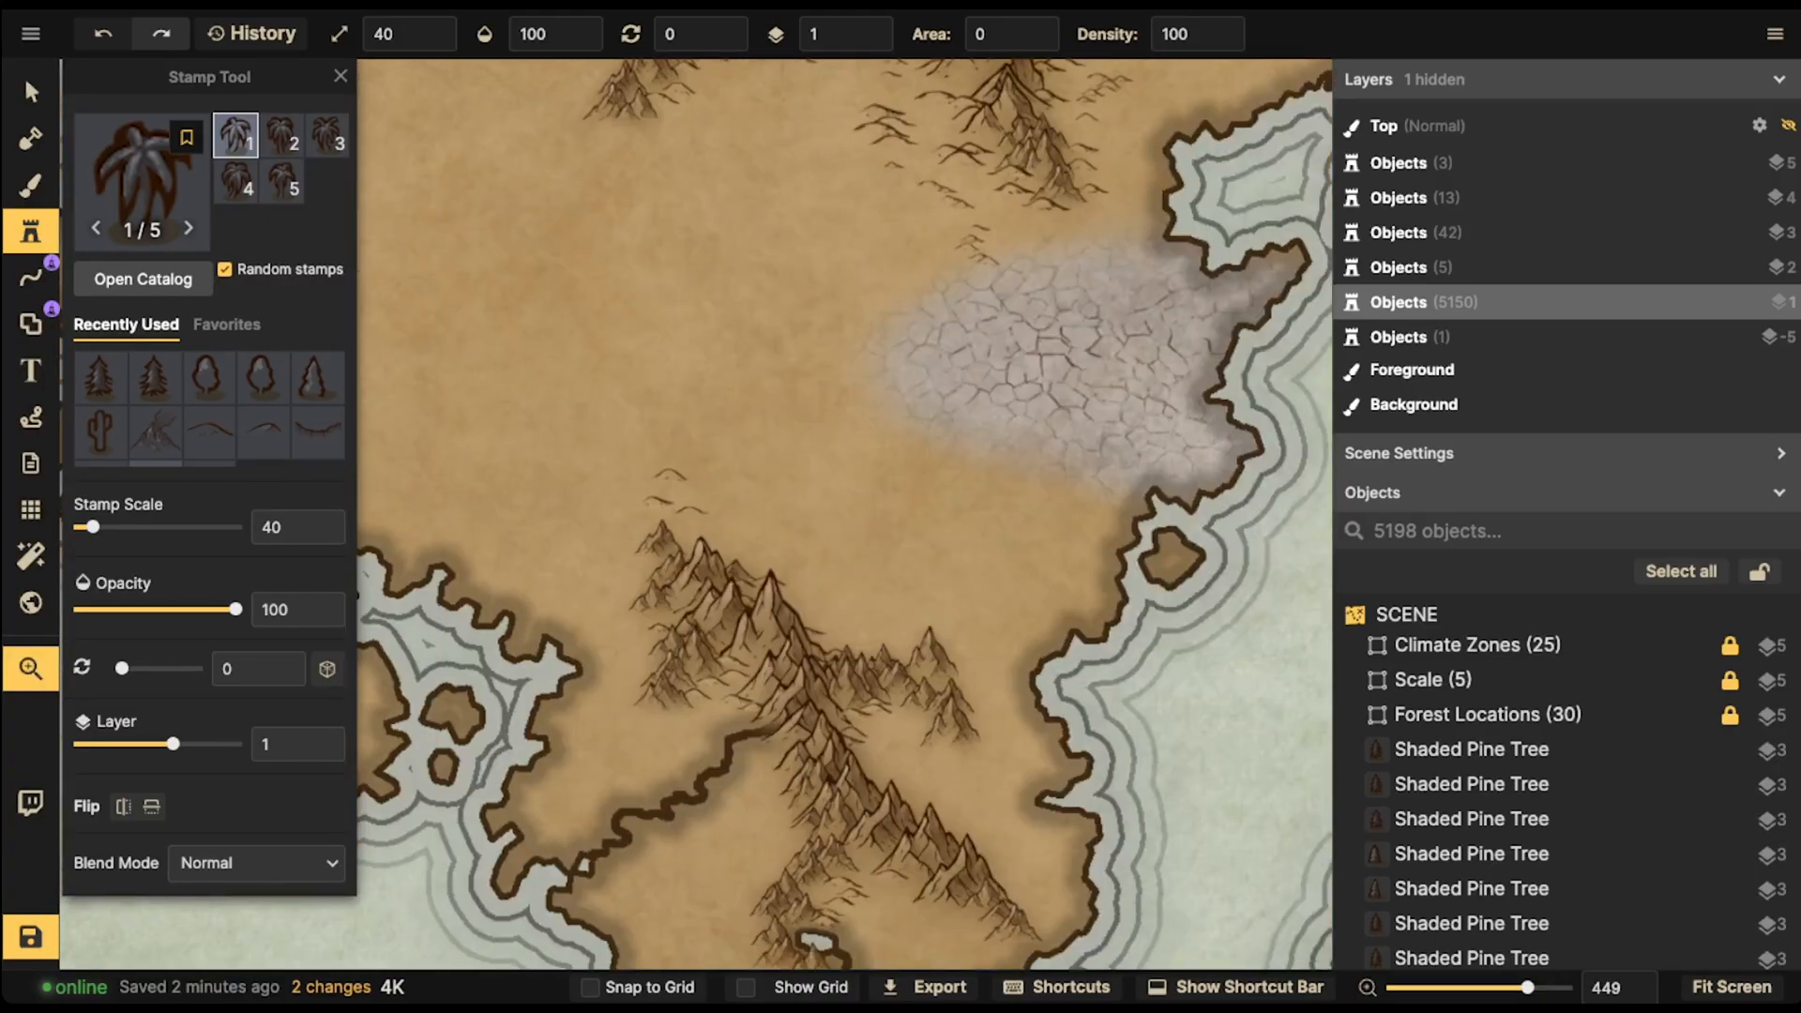
pyautogui.scroll(4, 989, 844)
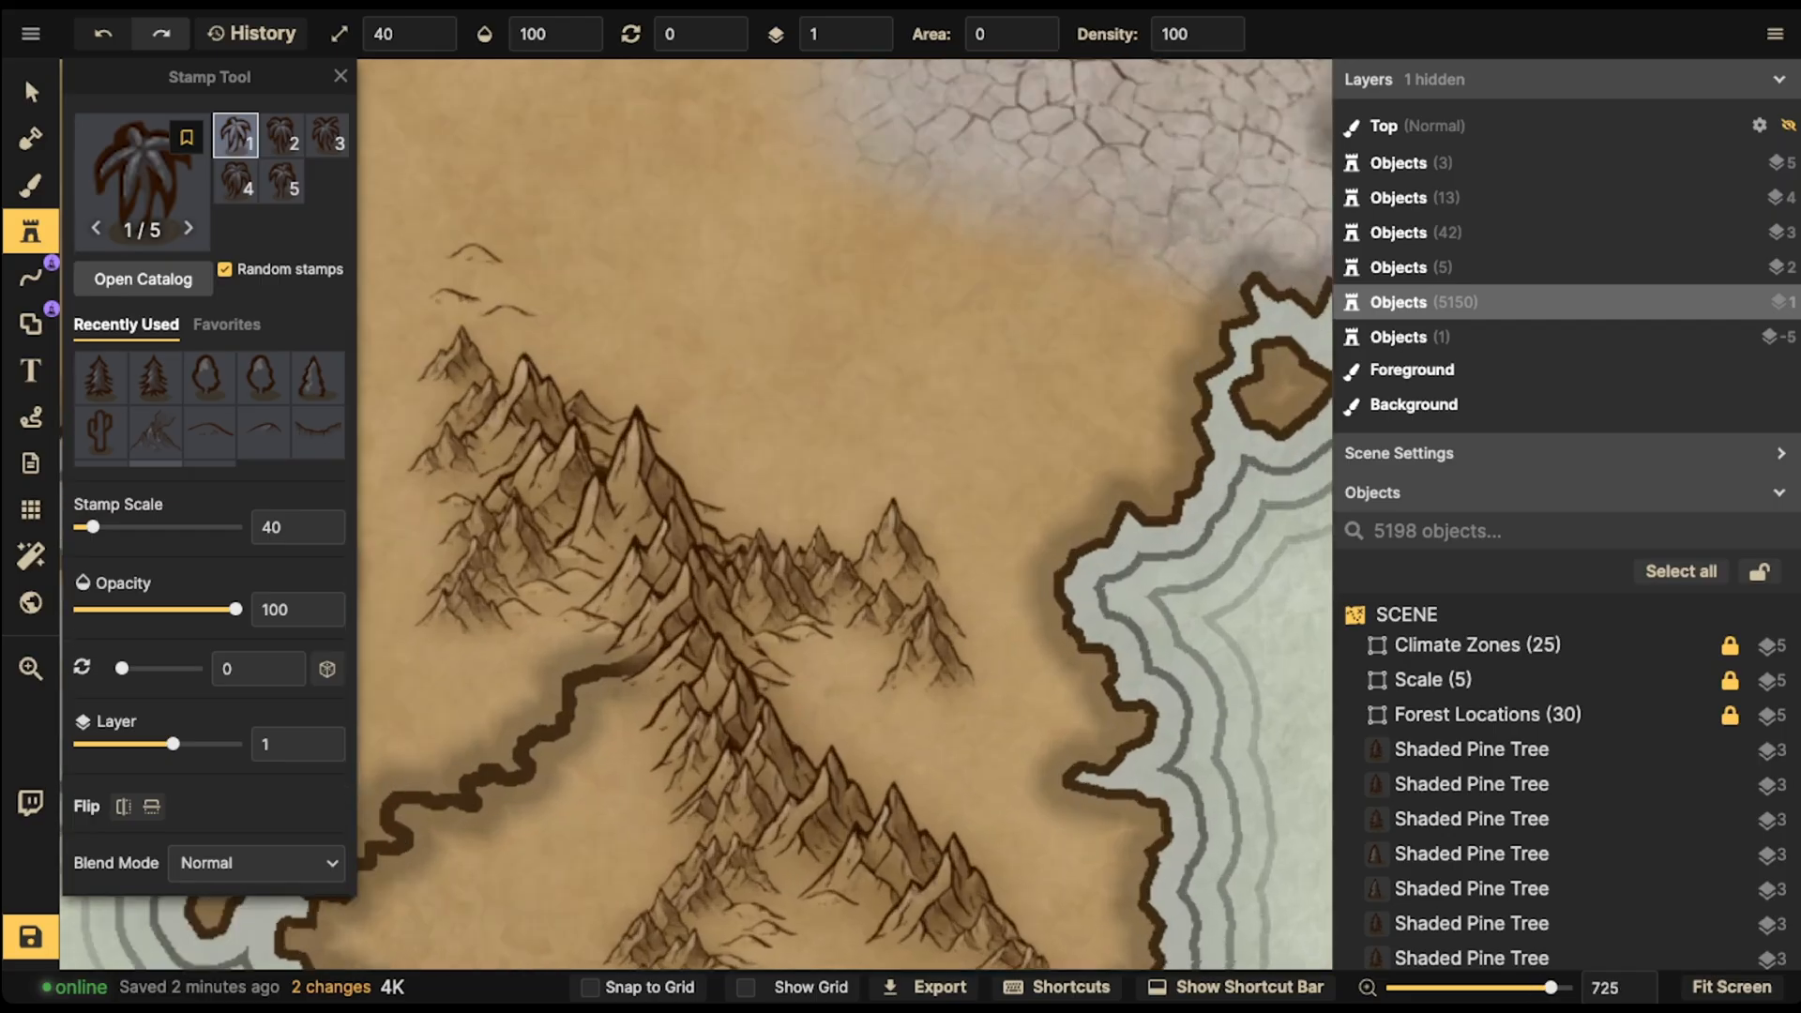
pyautogui.moveTo(837, 643)
pyautogui.mouseDown()
pyautogui.moveTo(797, 662)
pyautogui.moveTo(891, 689)
pyautogui.moveTo(793, 661)
pyautogui.moveTo(816, 643)
pyautogui.moveTo(891, 665)
pyautogui.moveTo(820, 718)
pyautogui.moveTo(919, 710)
pyautogui.moveTo(861, 675)
pyautogui.mouseUp()
pyautogui.click(911, 746)
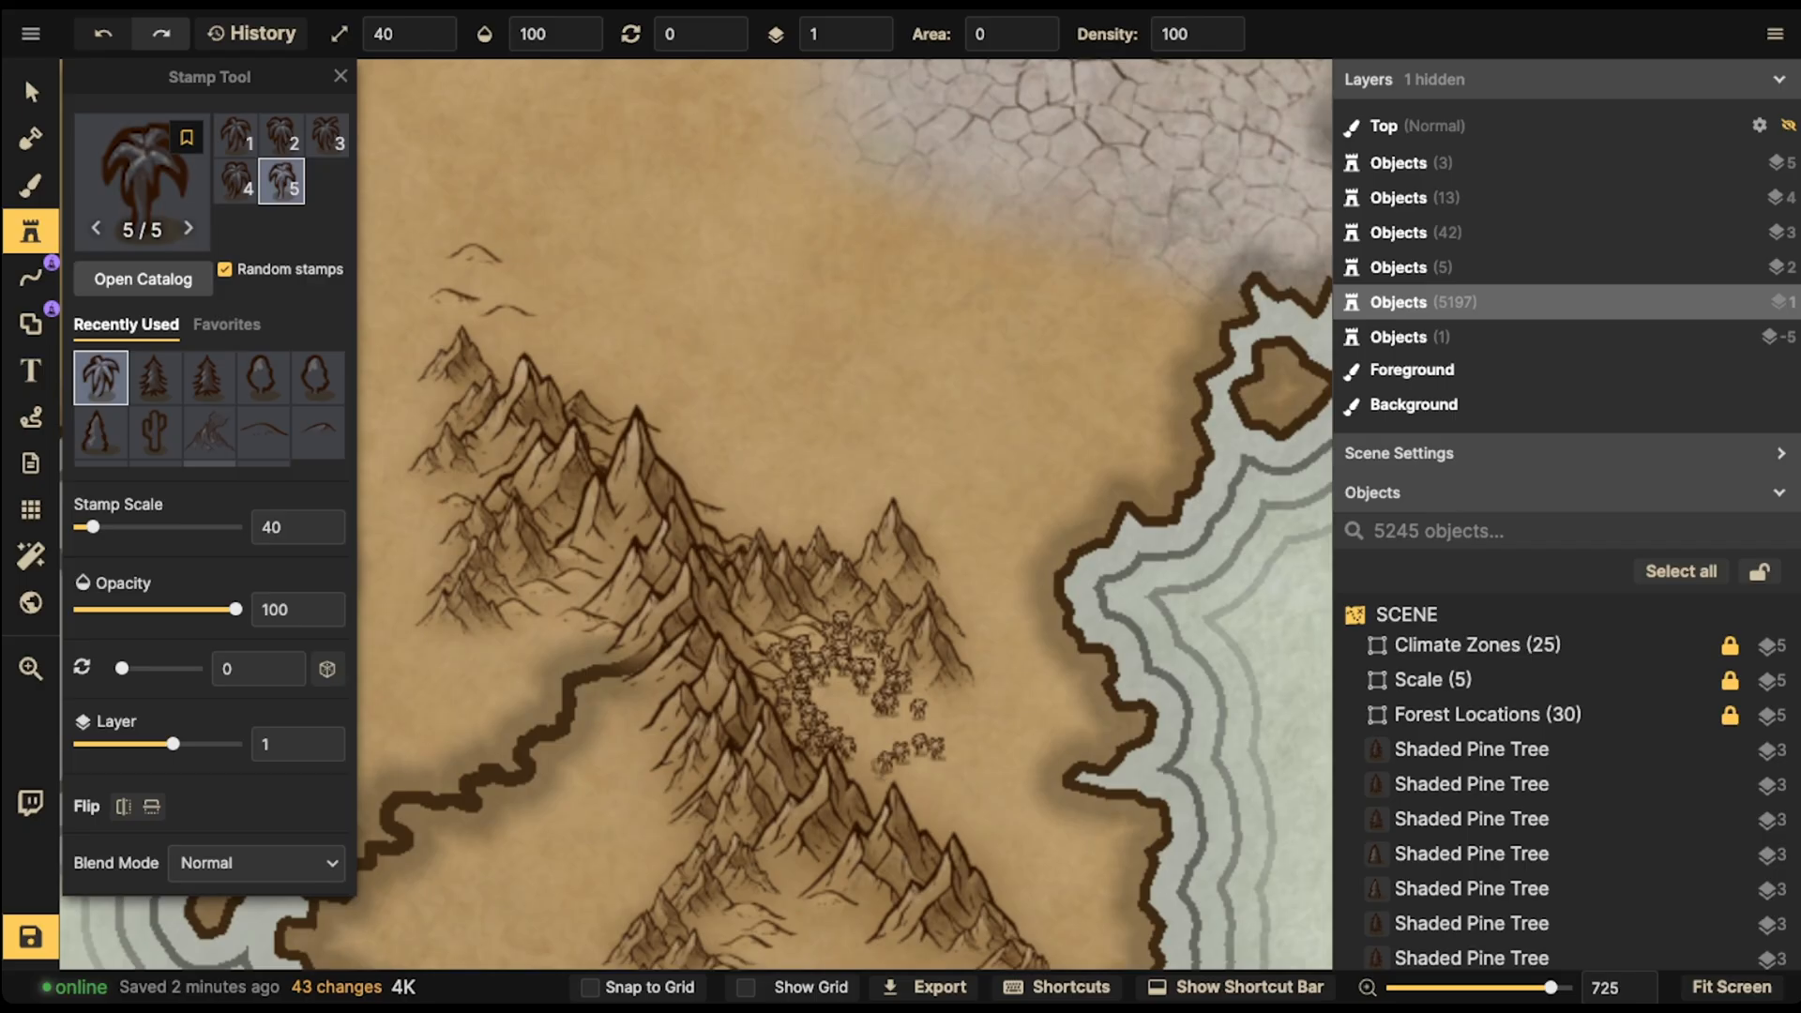
pyautogui.moveTo(881, 764)
pyautogui.mouseDown()
pyautogui.moveTo(933, 774)
pyautogui.moveTo(950, 818)
pyautogui.moveTo(949, 732)
pyautogui.mouseUp()
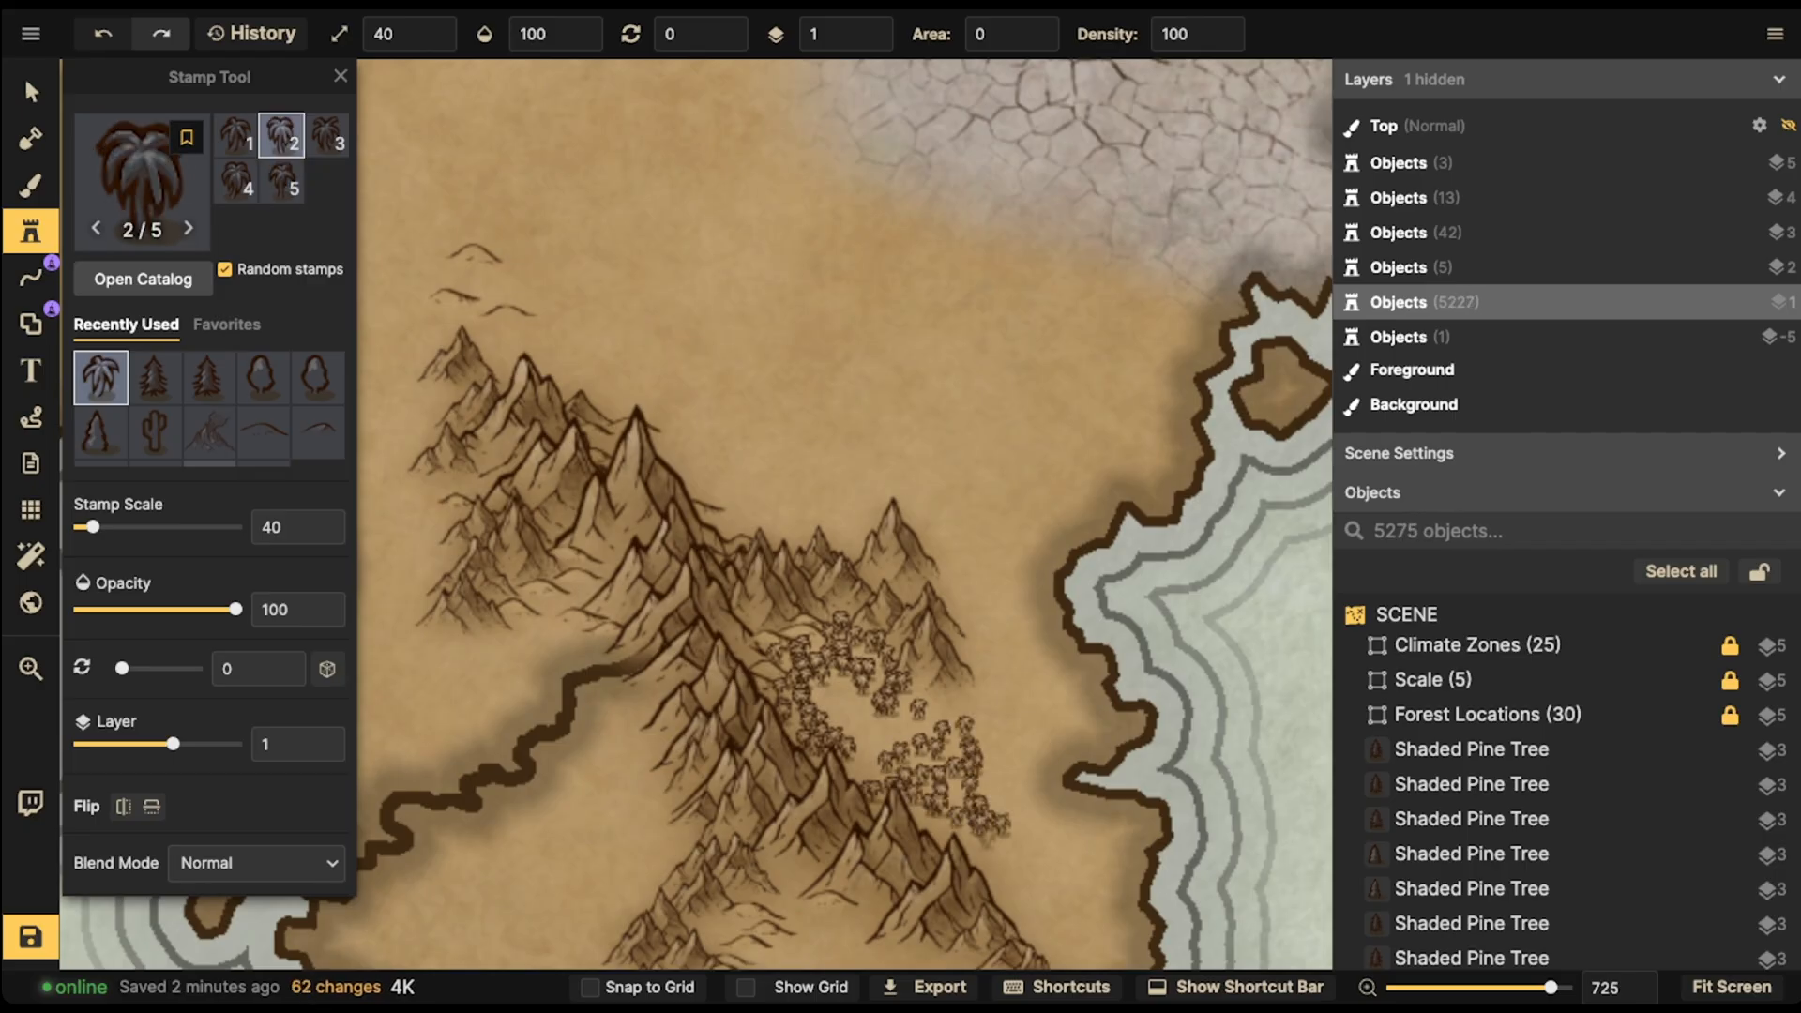
pyautogui.moveTo(994, 830); pyautogui.dragTo(990, 751)
pyautogui.click(949, 757)
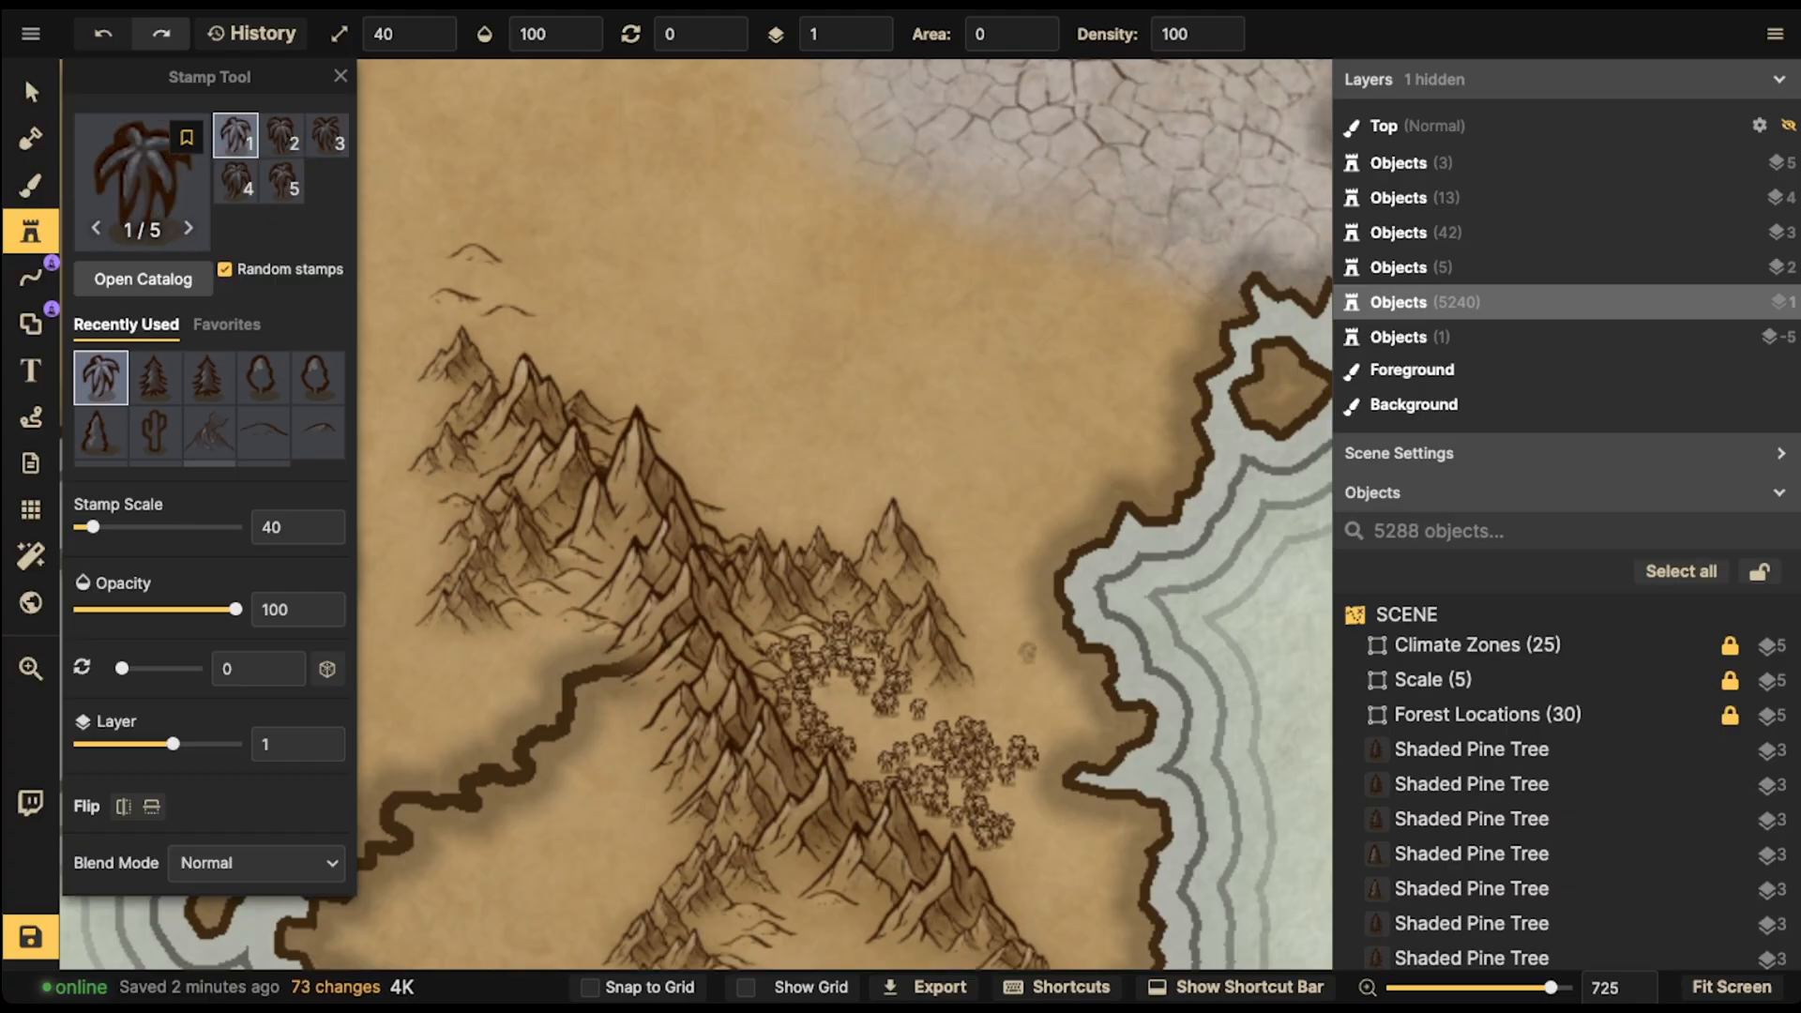
pyautogui.moveTo(1058, 657)
pyautogui.mouseDown()
pyautogui.moveTo(1116, 723)
pyautogui.moveTo(1078, 656)
pyautogui.moveTo(1057, 699)
pyautogui.moveTo(1046, 667)
pyautogui.mouseUp()
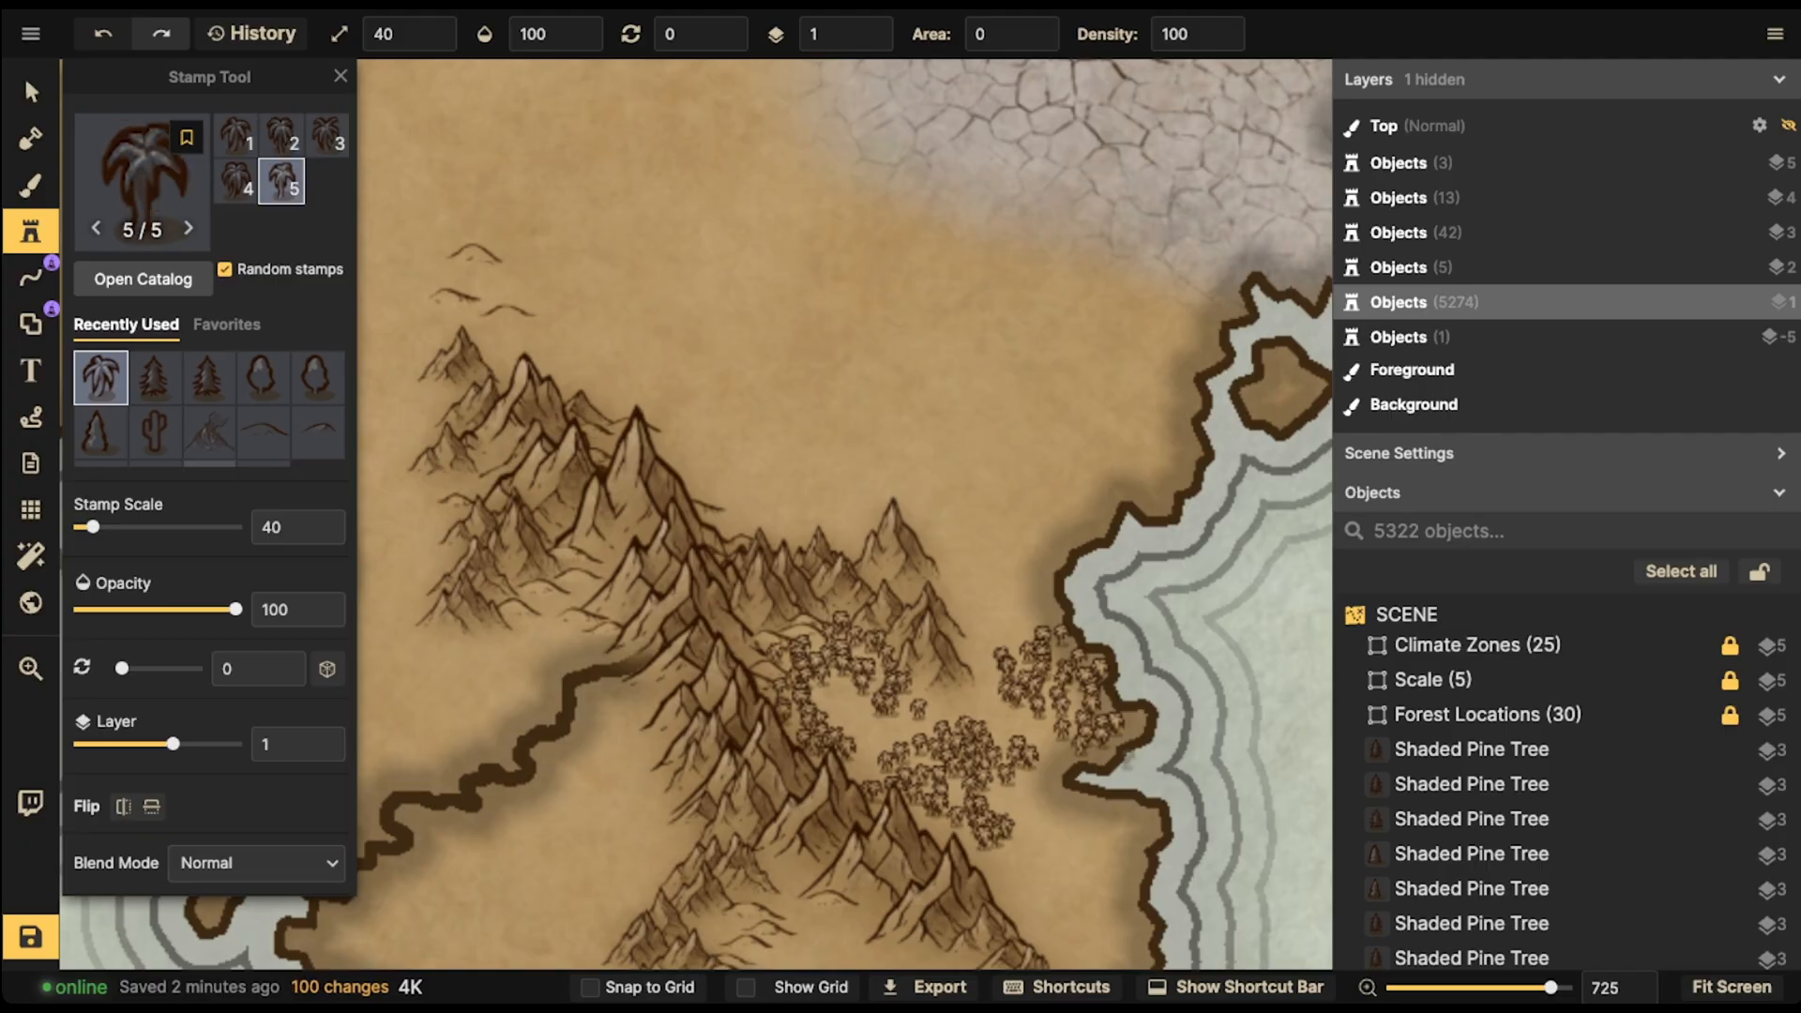
pyautogui.press('space')
pyautogui.moveTo(1128, 760); pyautogui.dragTo(1063, 626)
pyautogui.moveTo(1039, 692)
pyautogui.mouseDown()
pyautogui.moveTo(996, 701)
pyautogui.moveTo(1040, 705)
pyautogui.moveTo(1045, 724)
pyautogui.moveTo(1059, 696)
pyautogui.moveTo(999, 680)
pyautogui.moveTo(984, 698)
pyautogui.moveTo(1022, 737)
pyautogui.mouseUp()
pyautogui.click(955, 741)
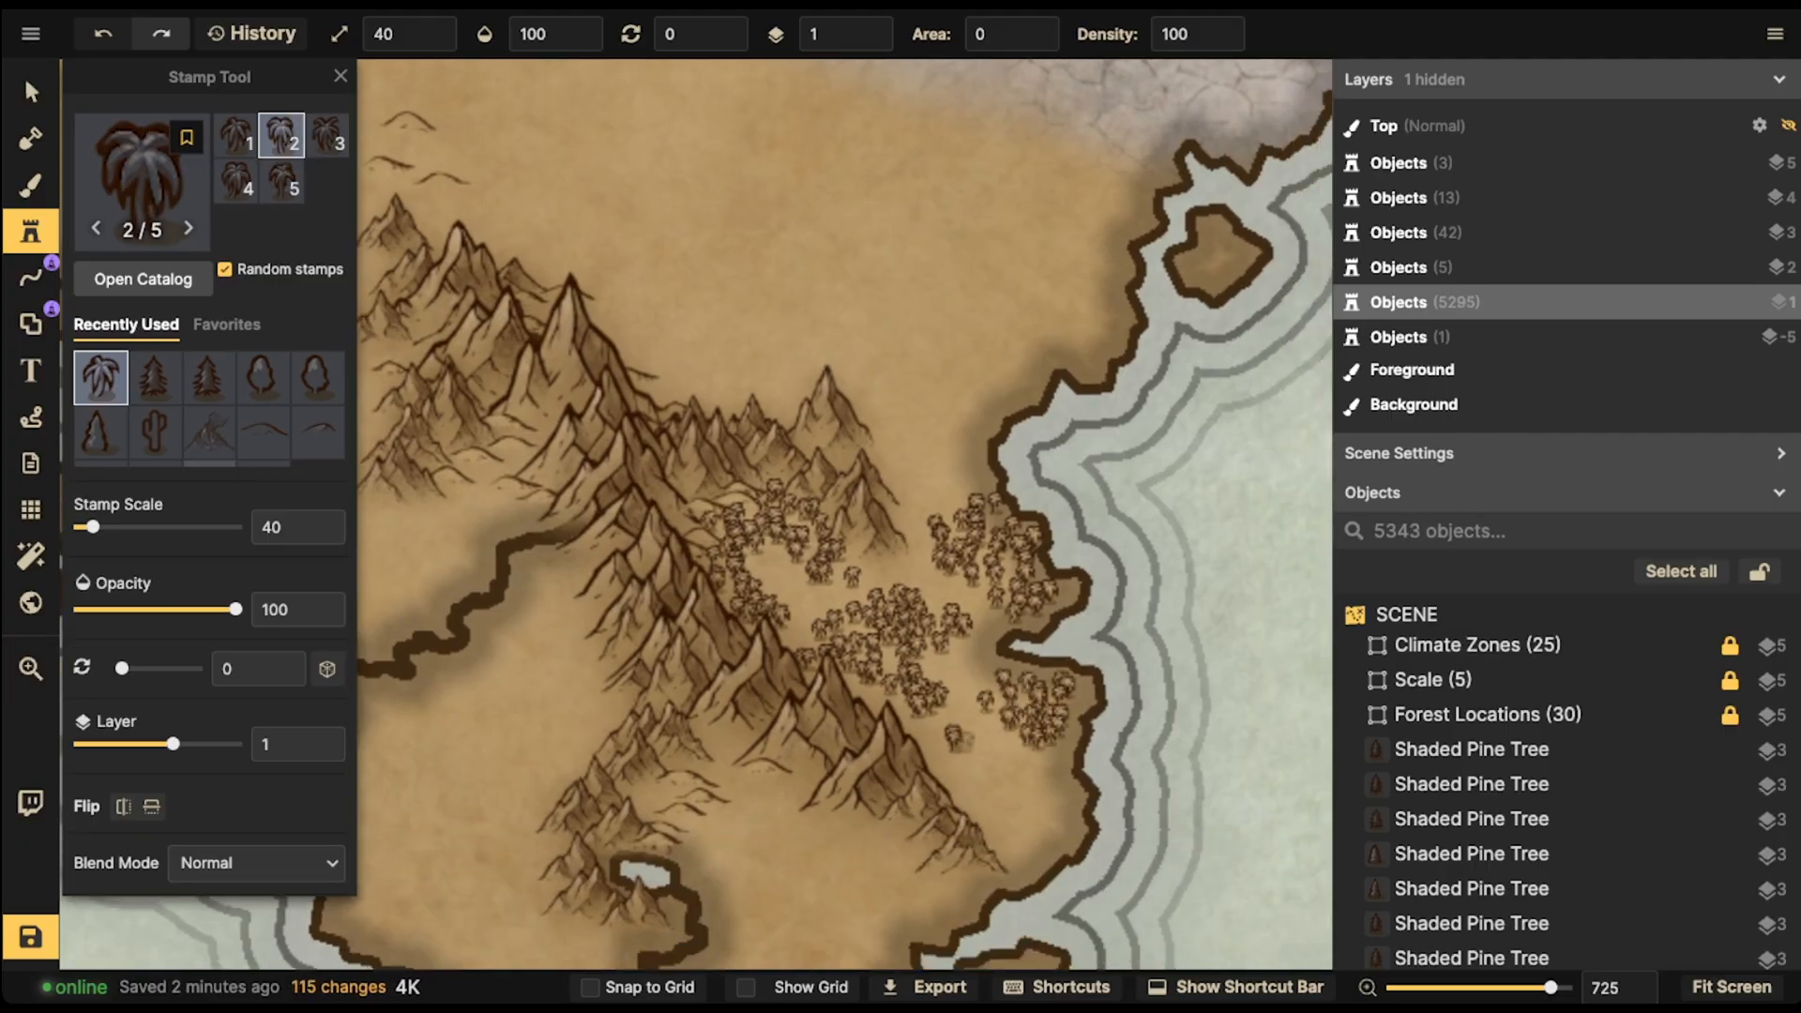
pyautogui.moveTo(979, 481)
pyautogui.mouseDown()
pyautogui.moveTo(903, 480)
pyautogui.moveTo(902, 457)
pyautogui.moveTo(952, 433)
pyautogui.mouseUp()
# - Reopen the stamp catalog and pick the Willow Trees stamp set
pyautogui.click(141, 174)
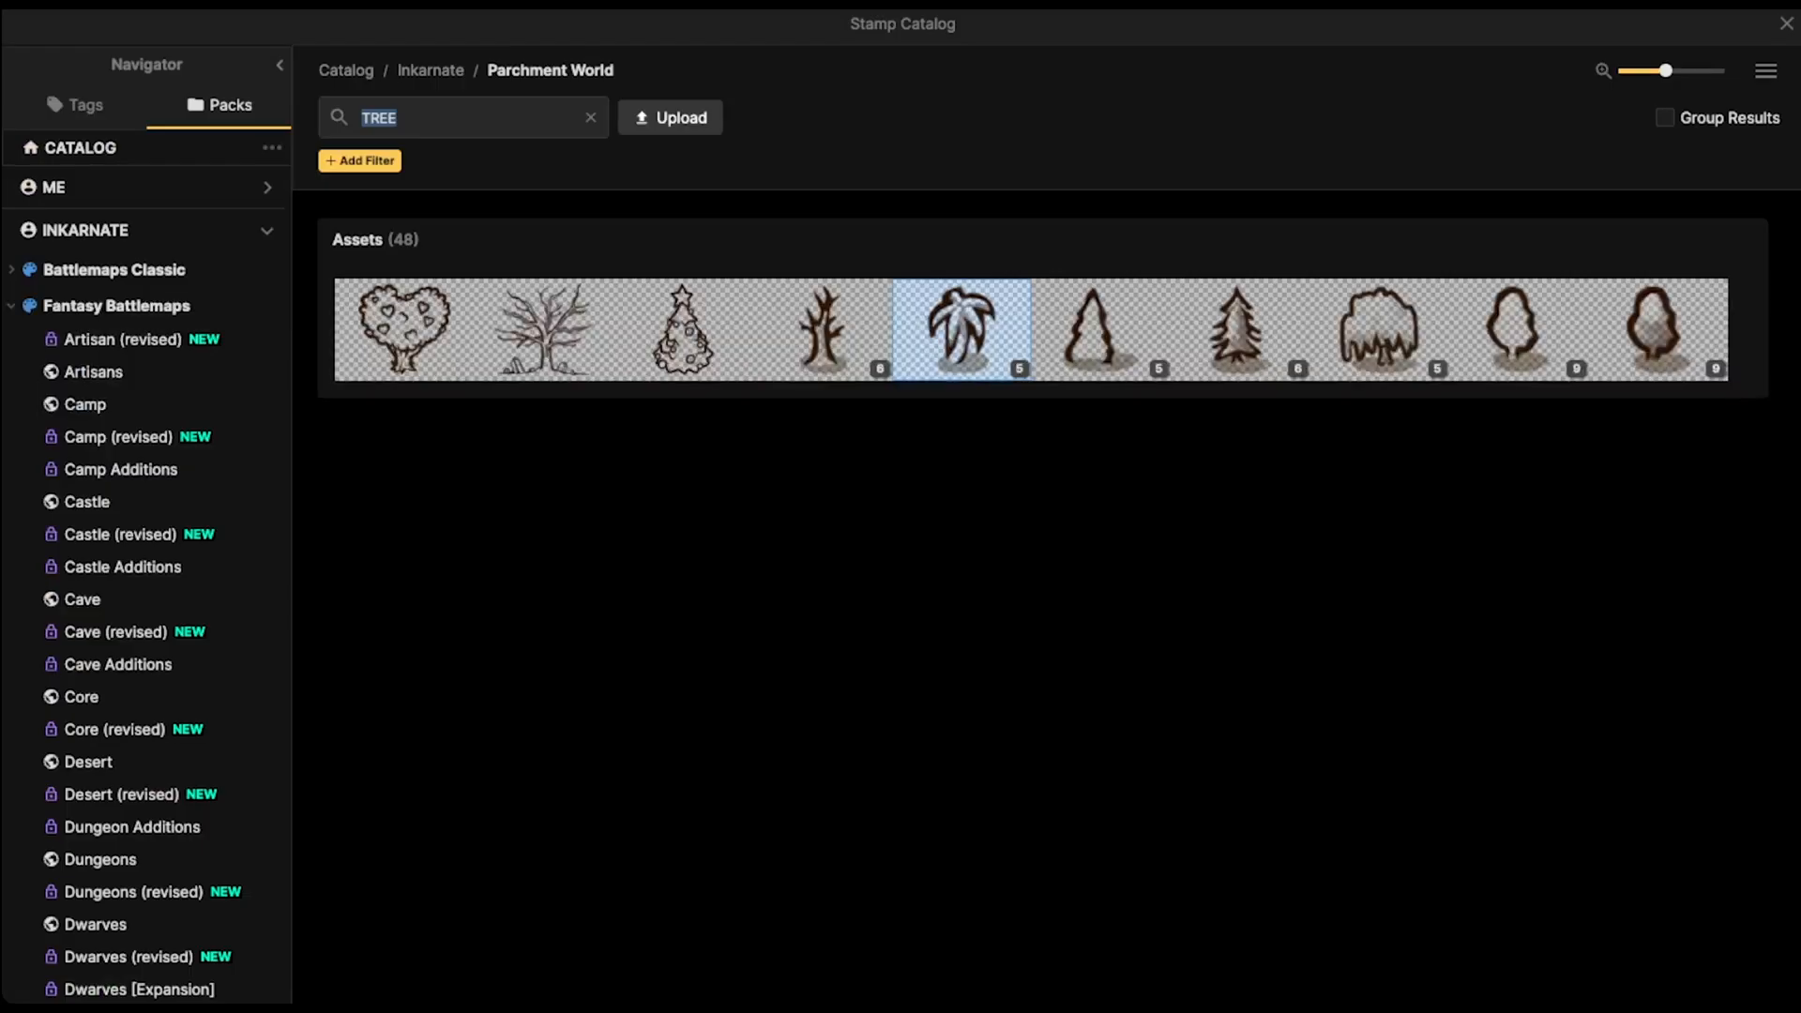
pyautogui.moveTo(1378, 329)
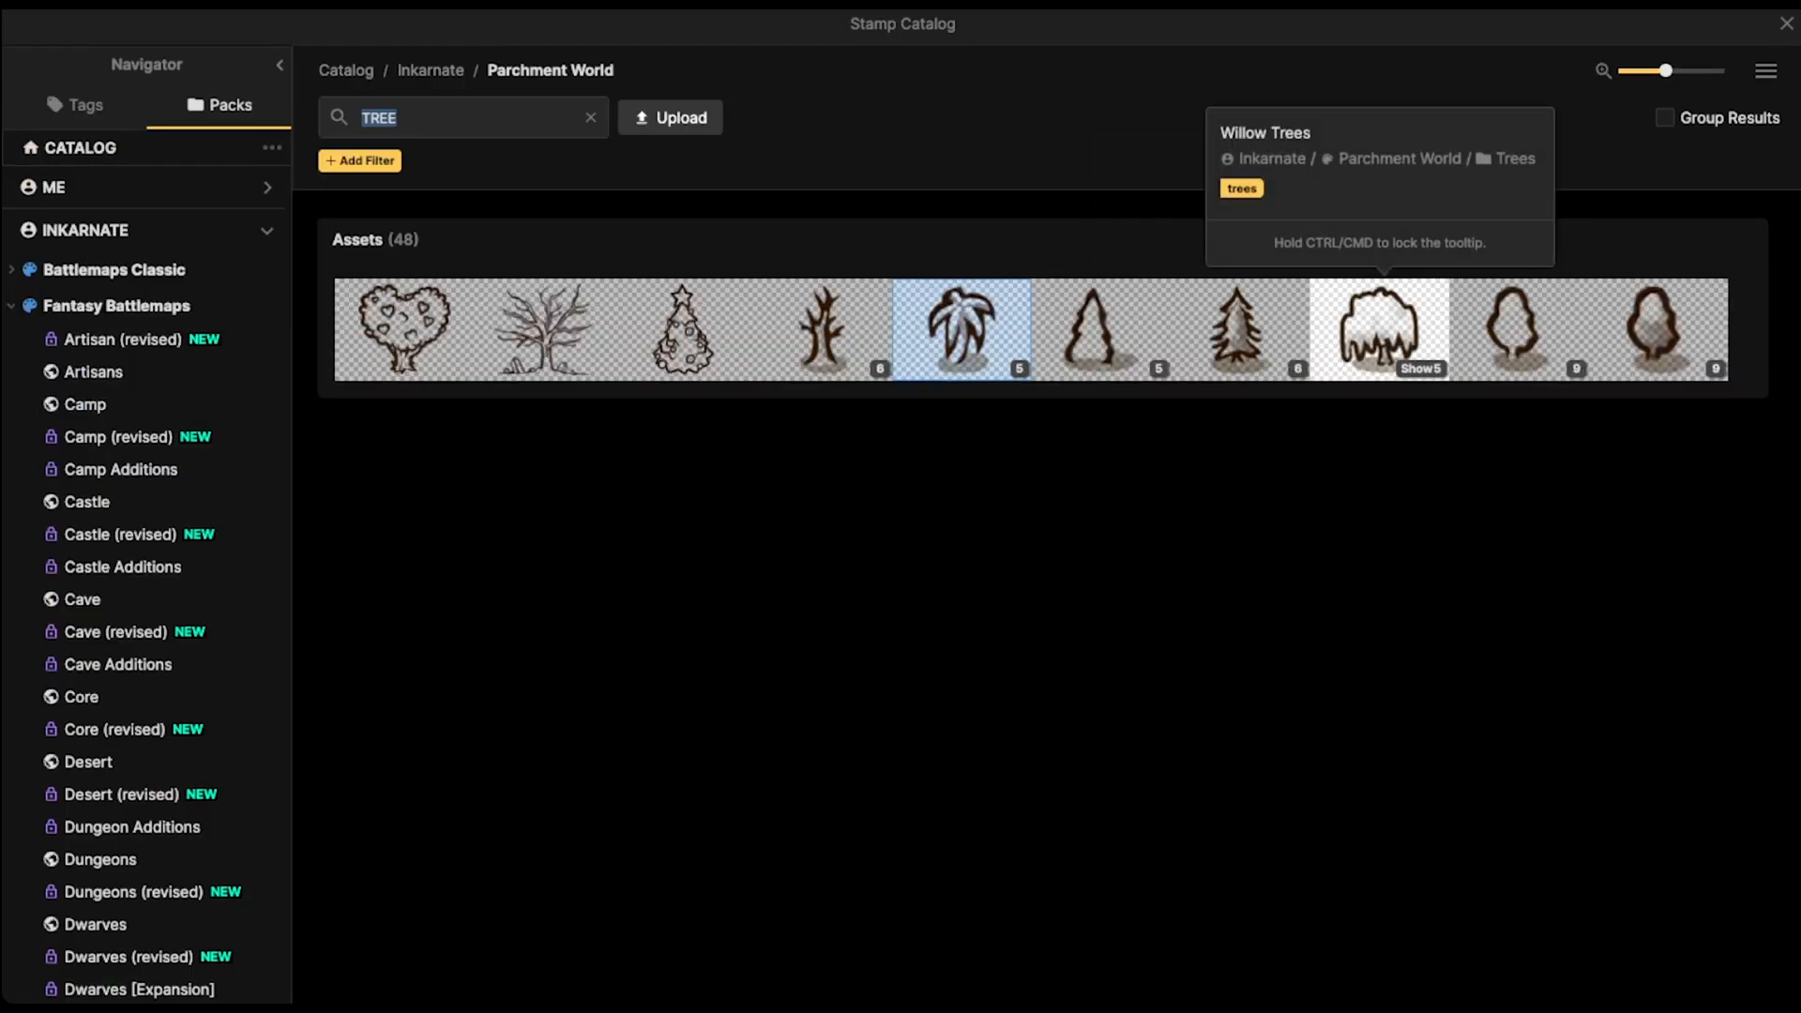
pyautogui.click(1378, 328)
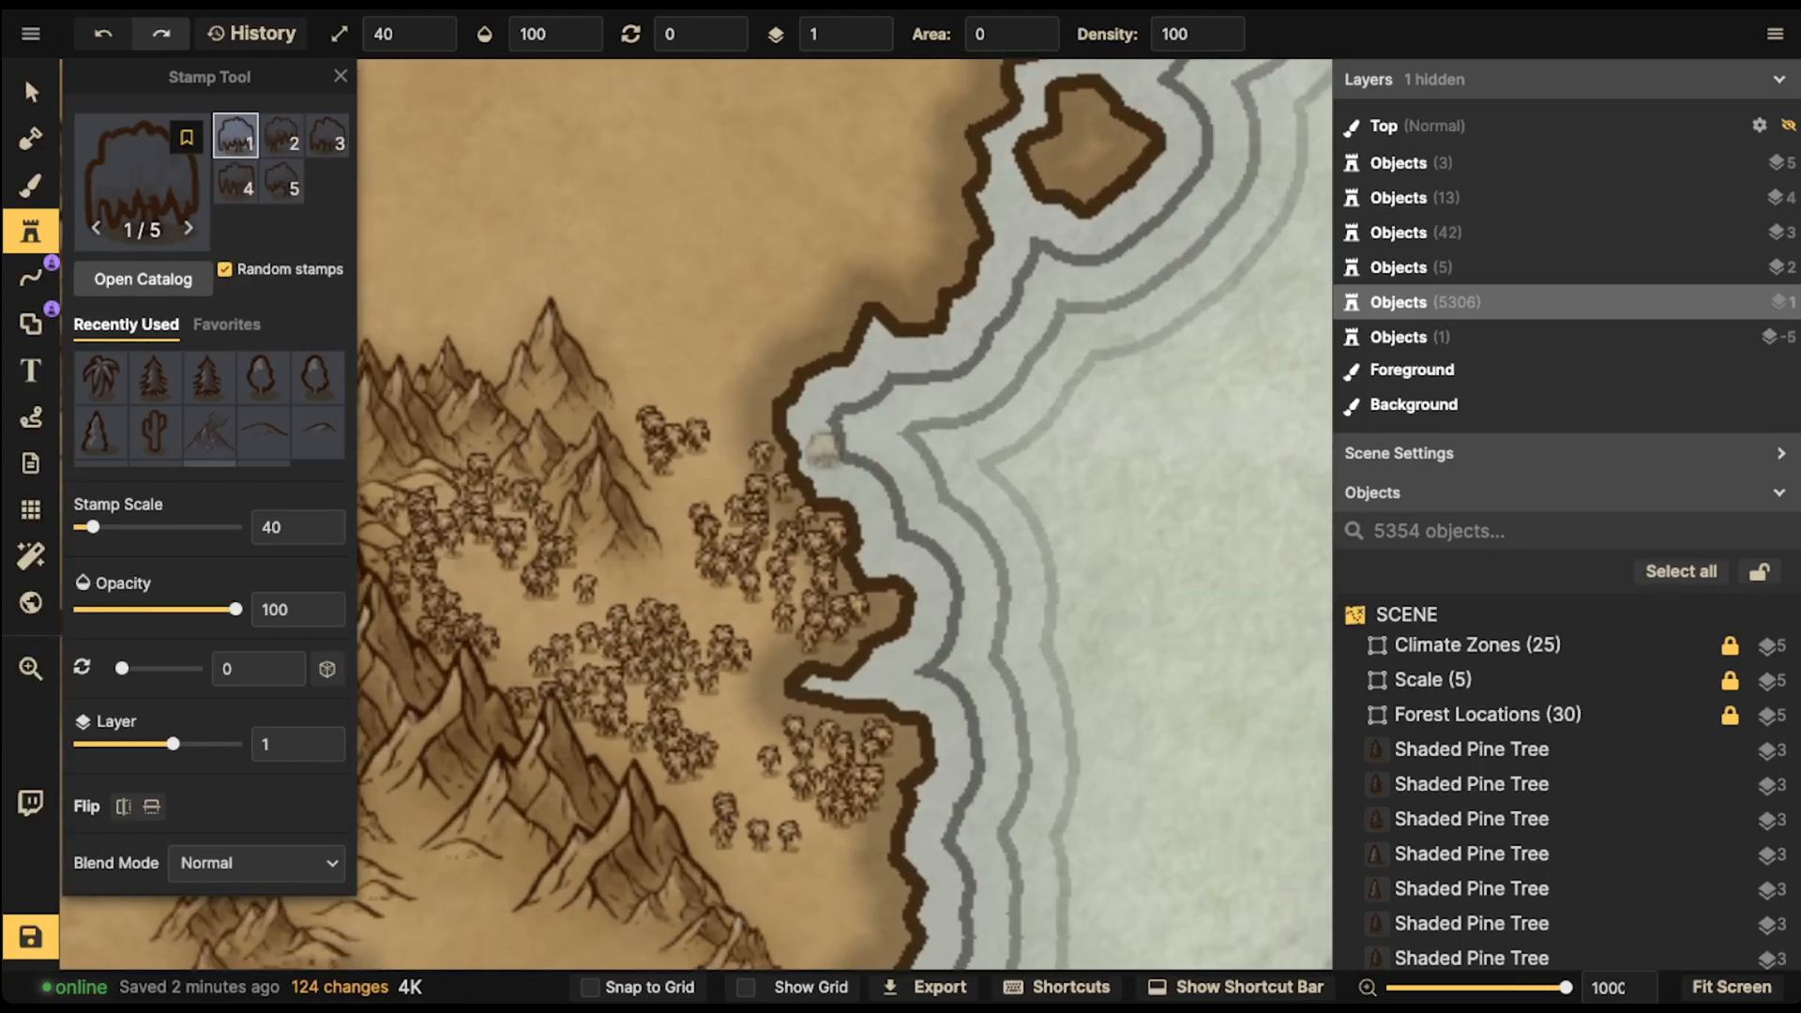
# - Set the stamp scale to 30 and place individual willow trees along the eastern shoreline of the forest
pyautogui.click(826, 451)
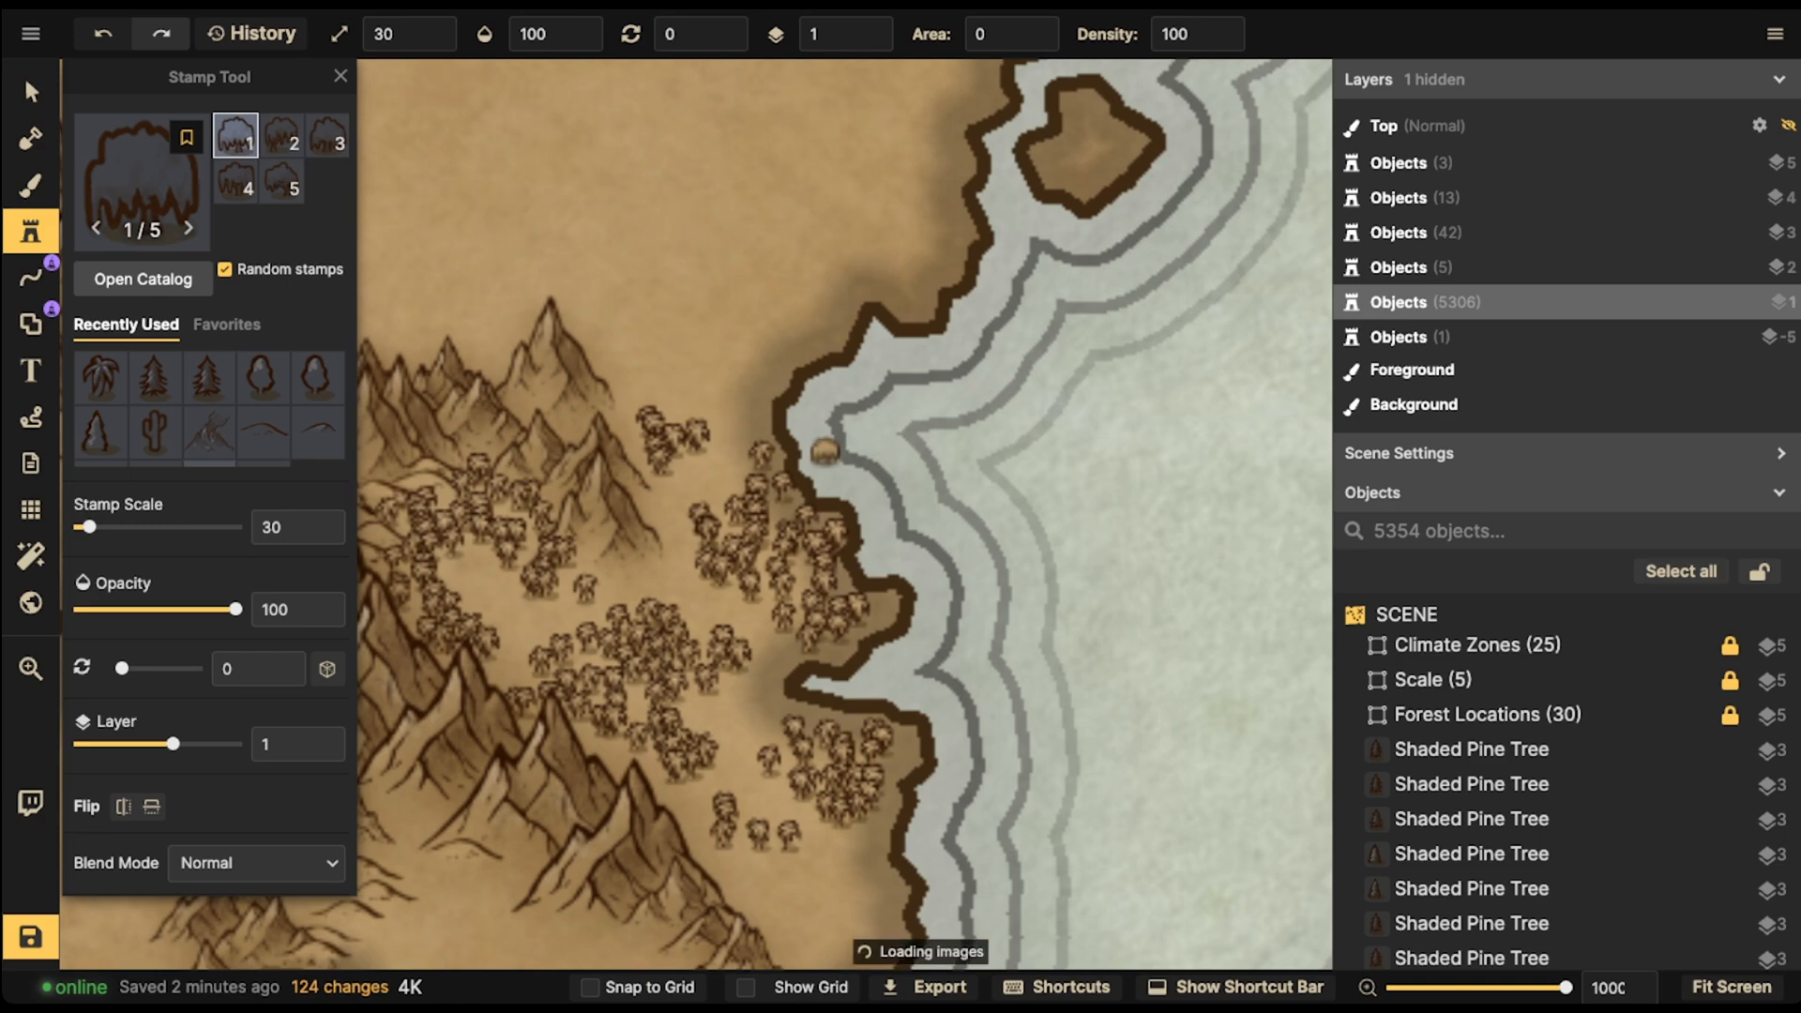
pyautogui.click(847, 461)
pyautogui.click(836, 477)
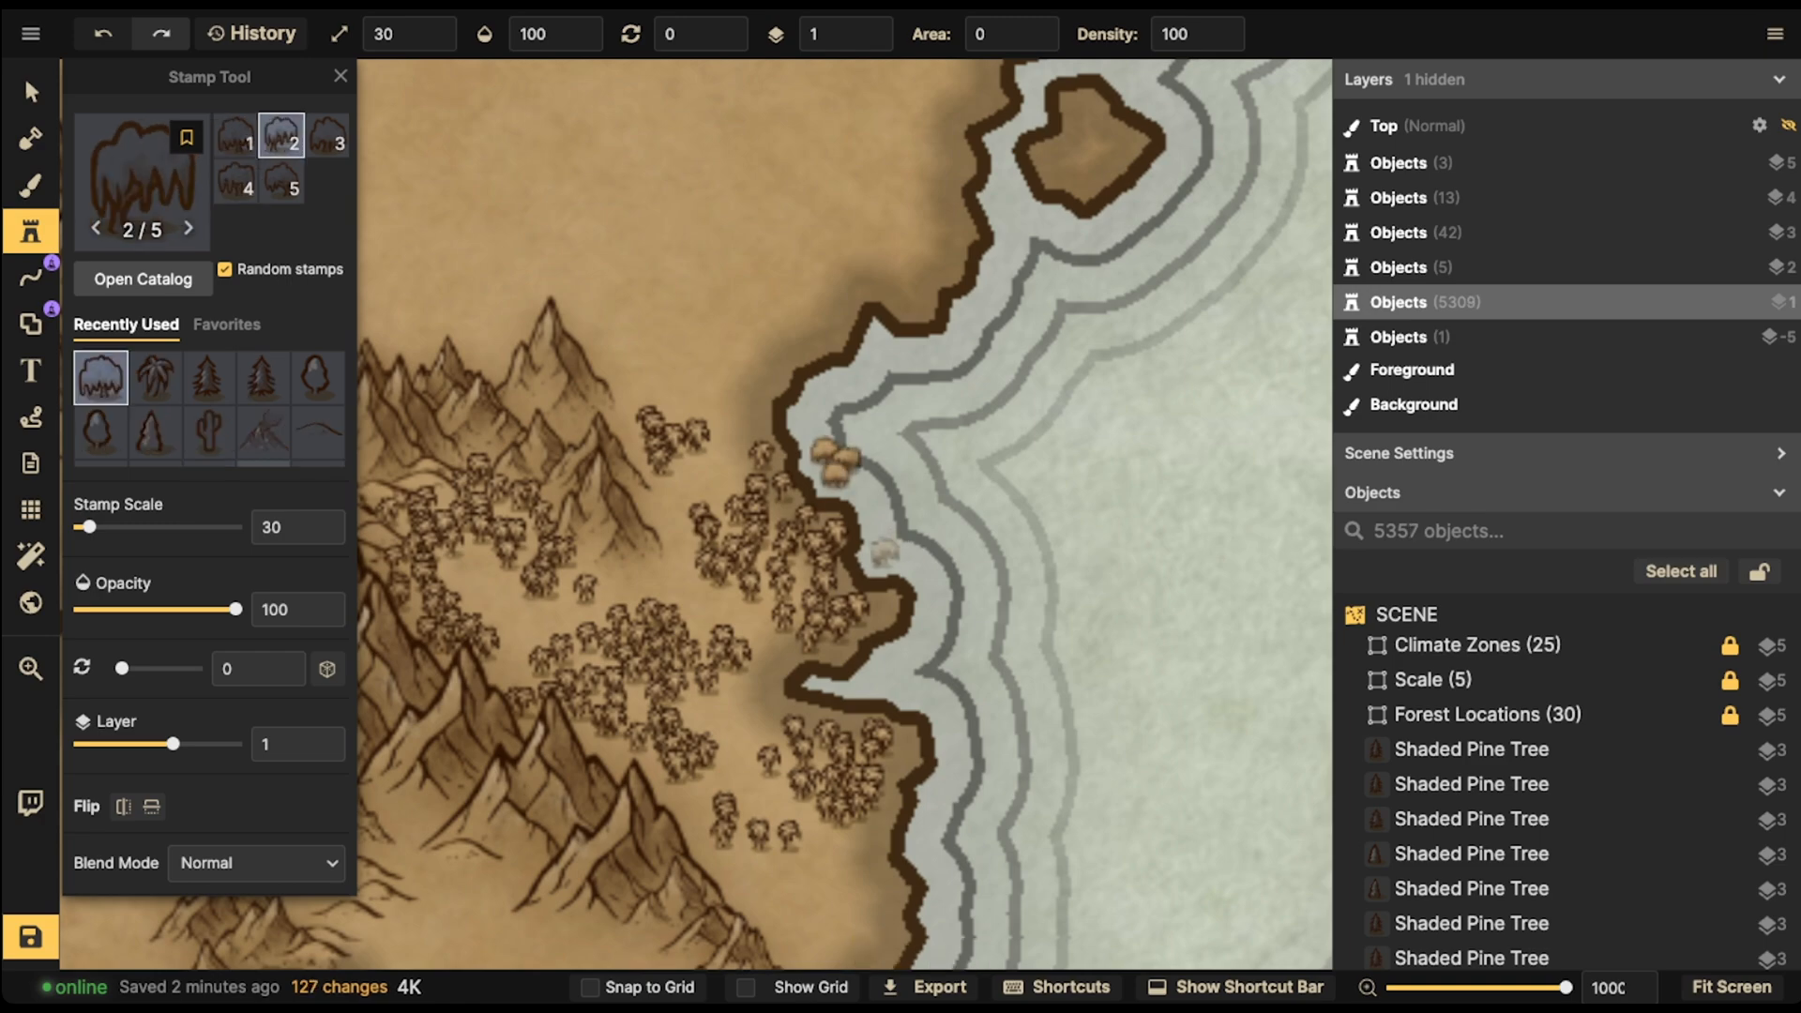
pyautogui.click(878, 553)
pyautogui.click(908, 572)
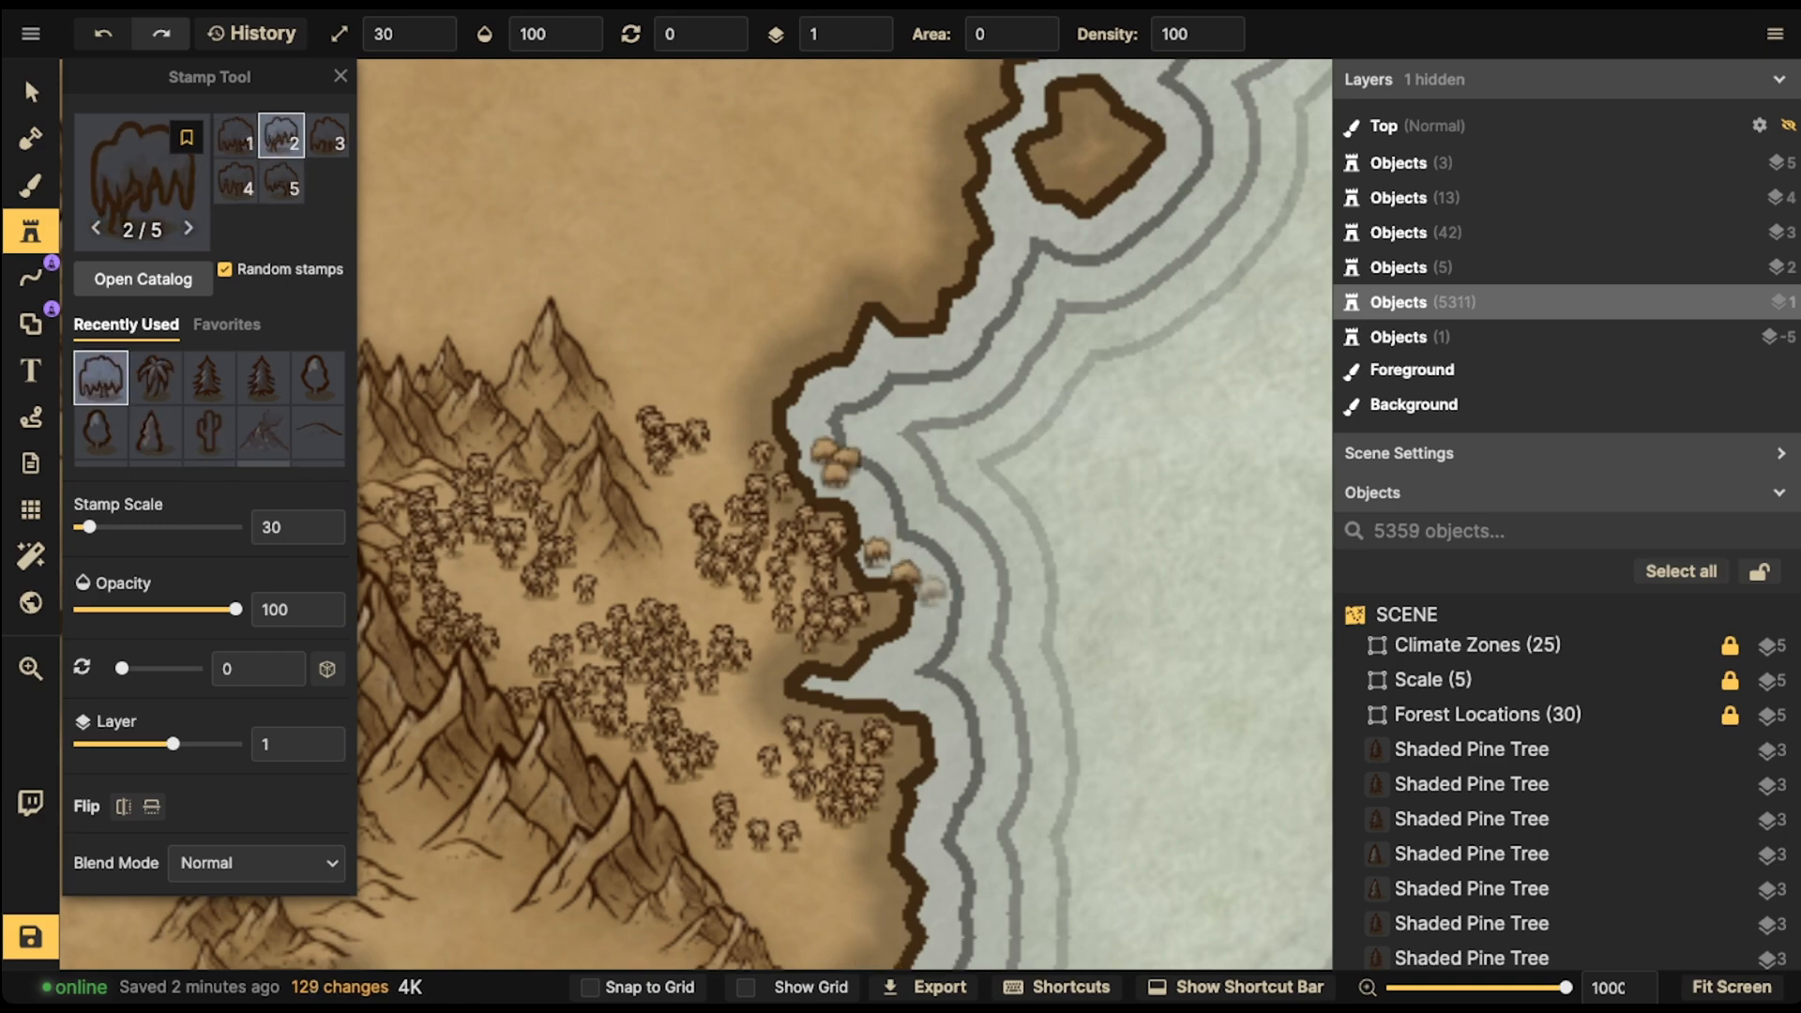
pyautogui.click(919, 585)
pyautogui.click(911, 598)
pyautogui.click(898, 612)
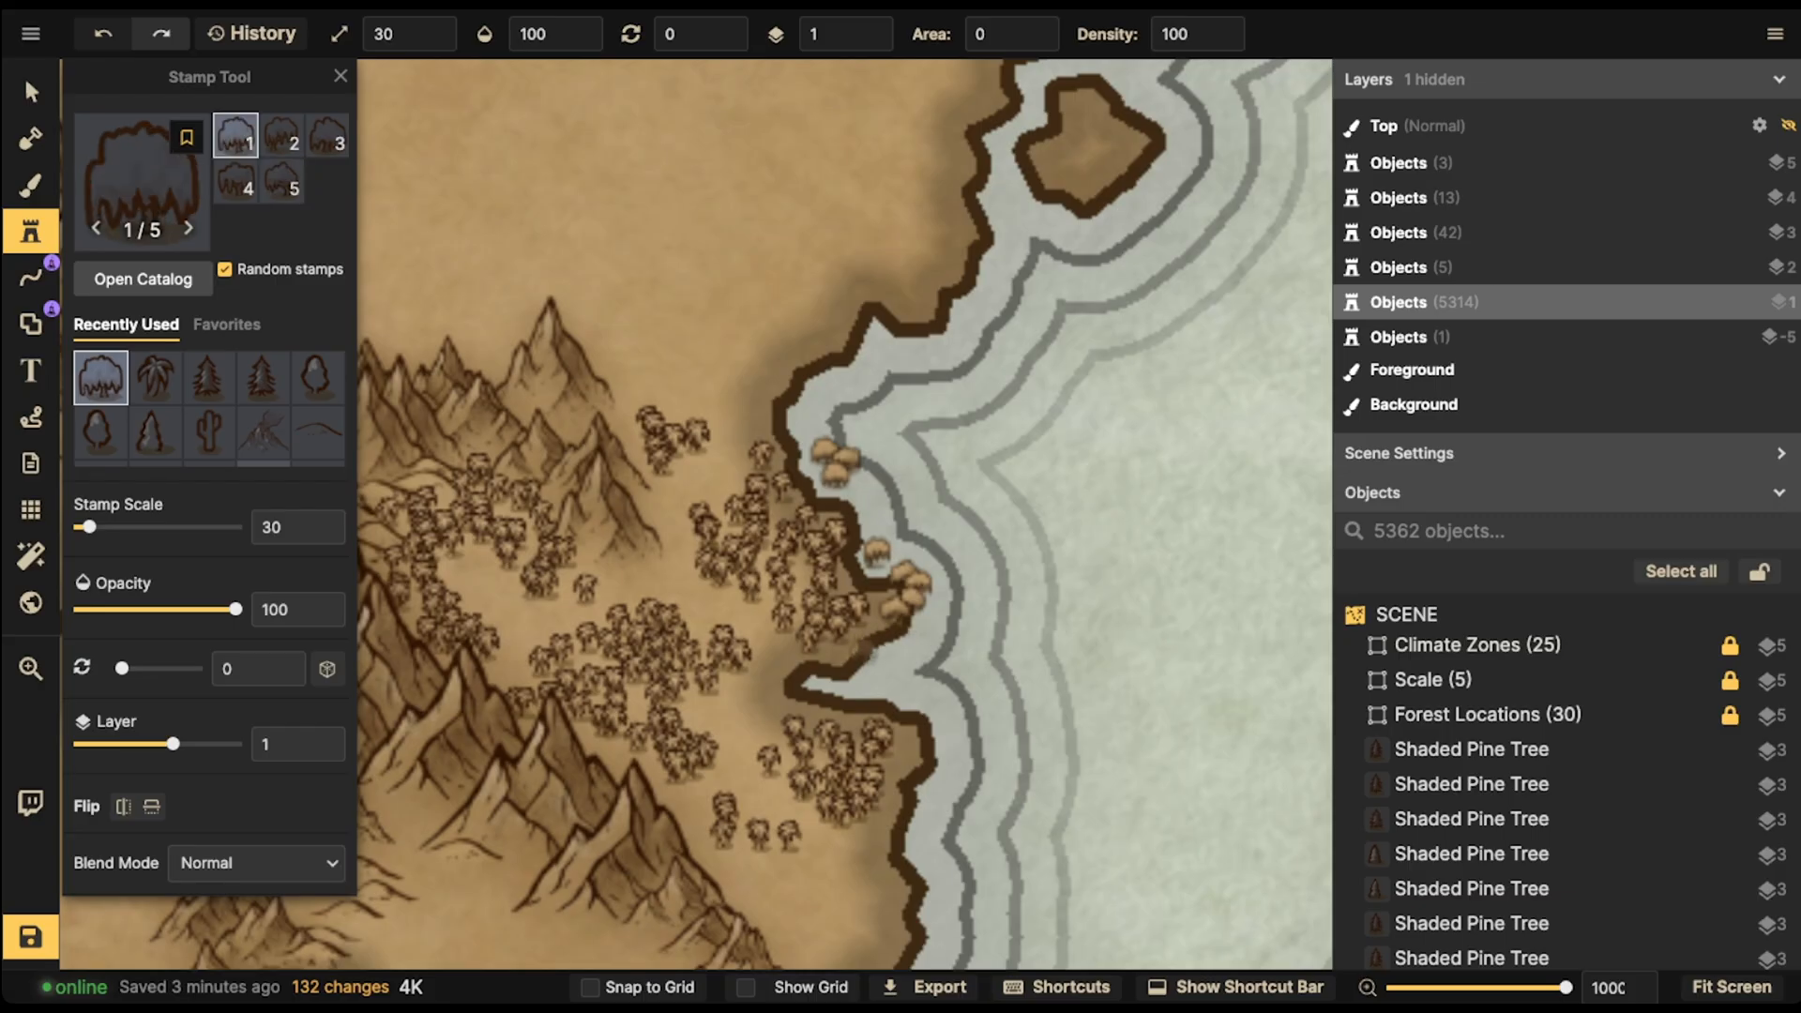
pyautogui.click(837, 665)
pyautogui.click(844, 670)
pyautogui.click(861, 501)
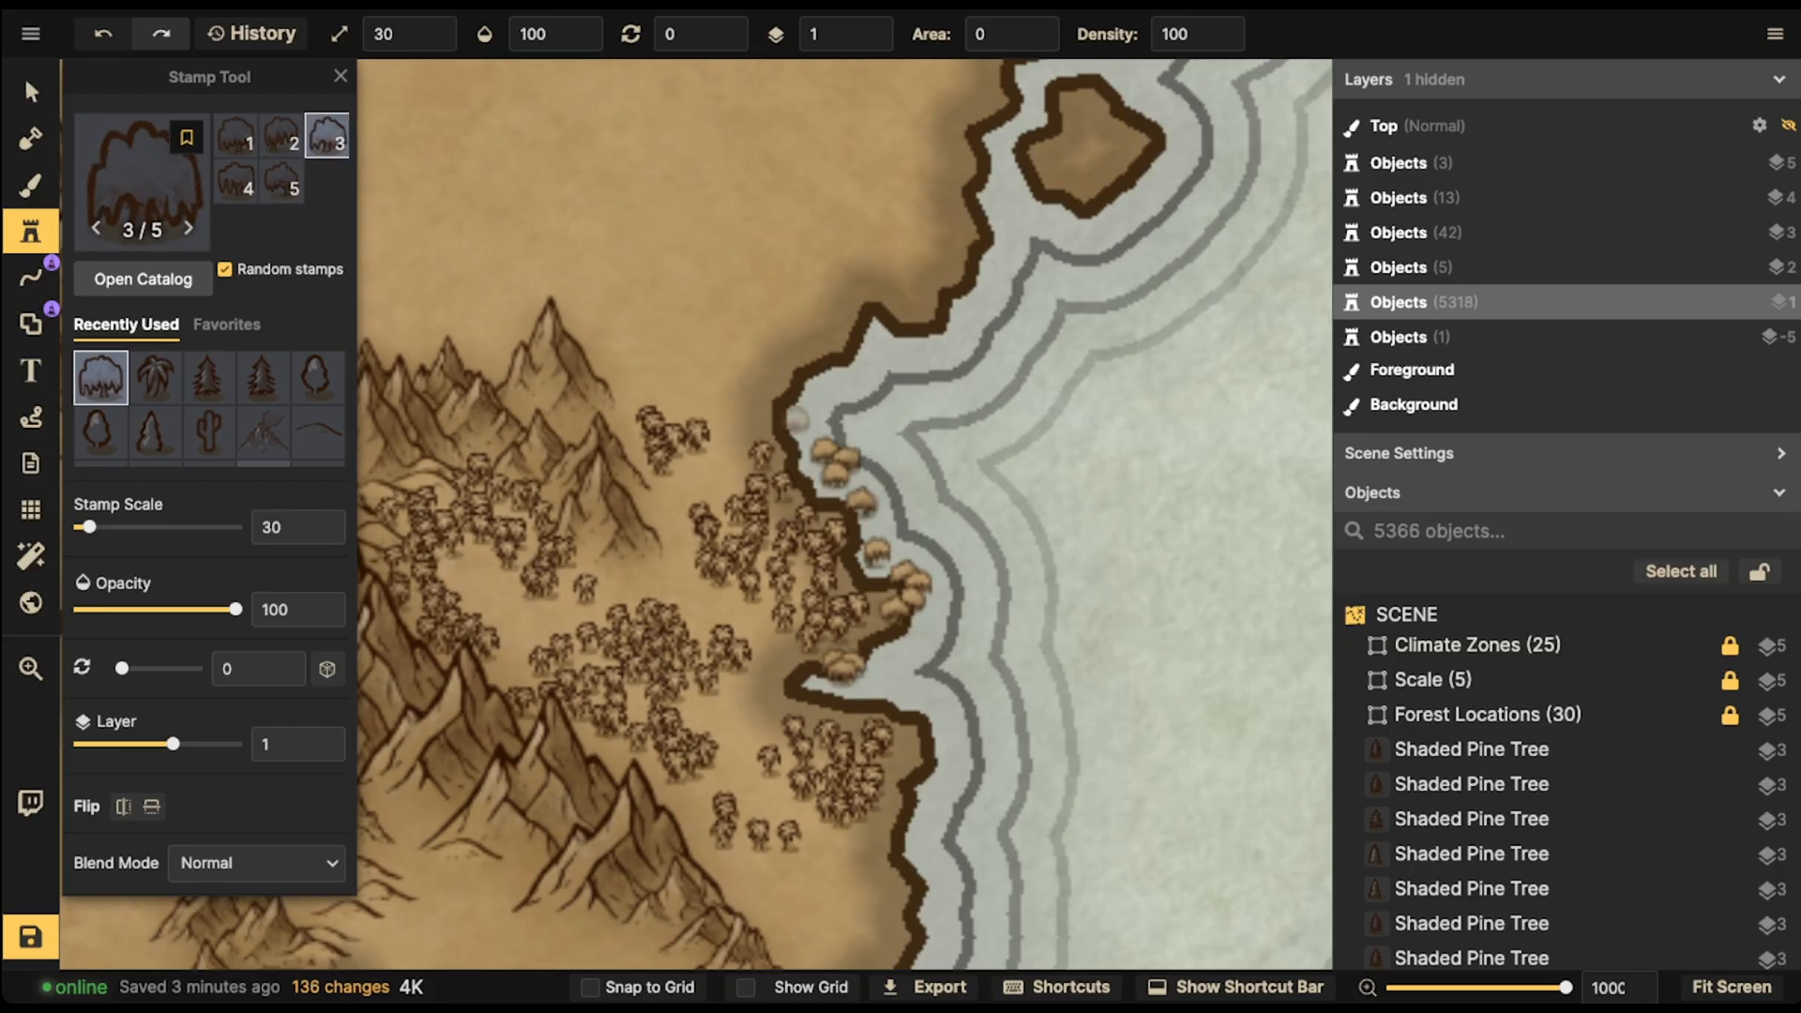
pyautogui.click(788, 427)
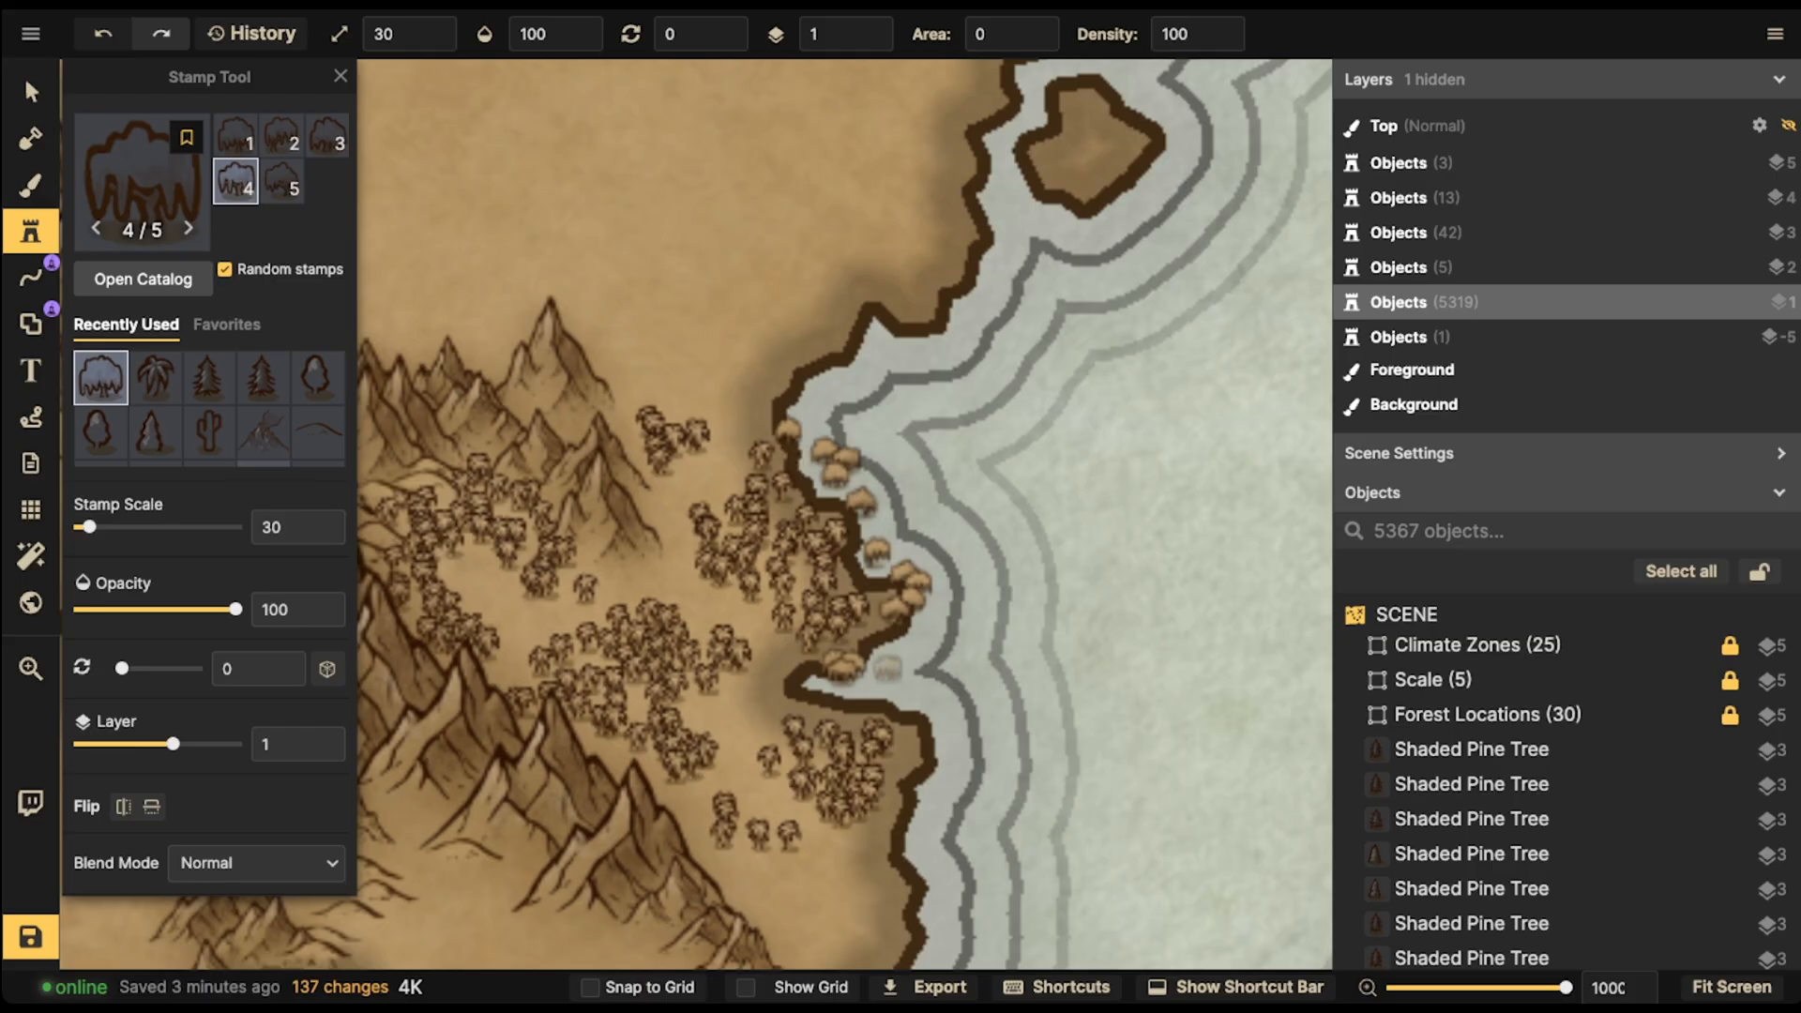
pyautogui.click(900, 705)
pyautogui.click(920, 724)
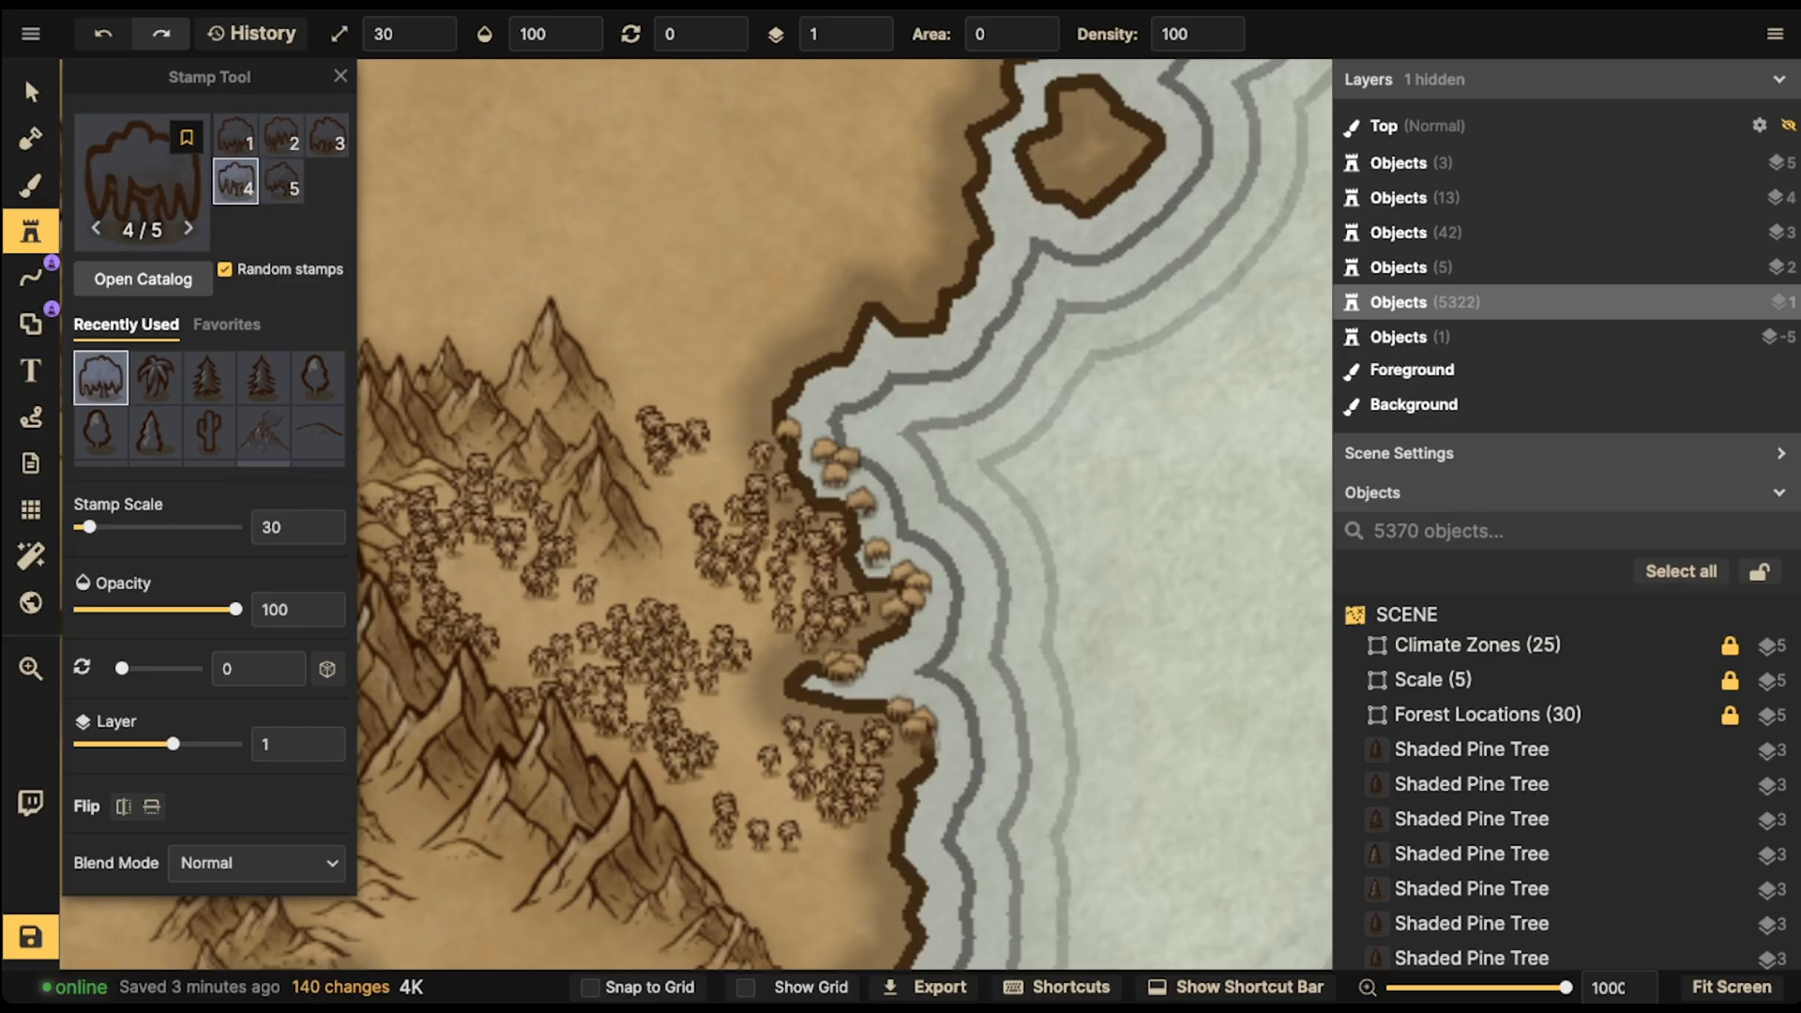
# - Set the stamp scale to 20 and add smaller willow trees filling gaps along the shoreline
pyautogui.click(937, 751)
pyautogui.click(935, 763)
pyautogui.click(911, 785)
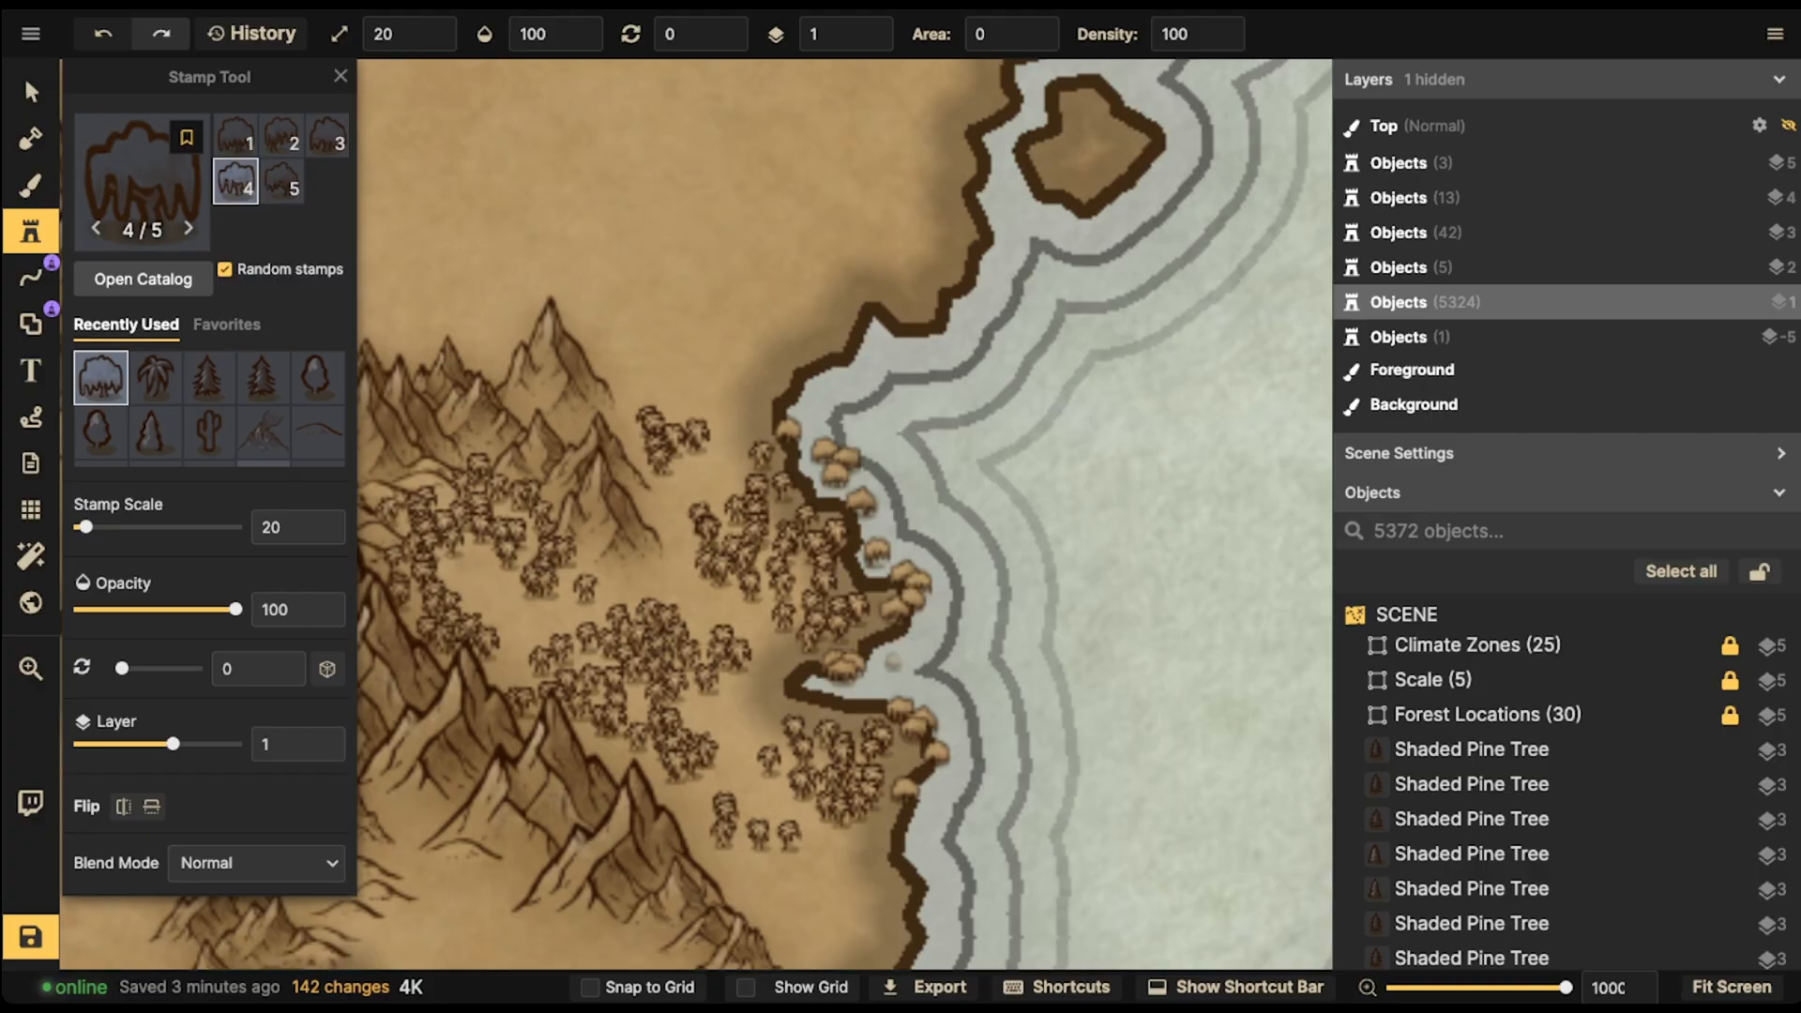
pyautogui.click(888, 649)
pyautogui.click(834, 685)
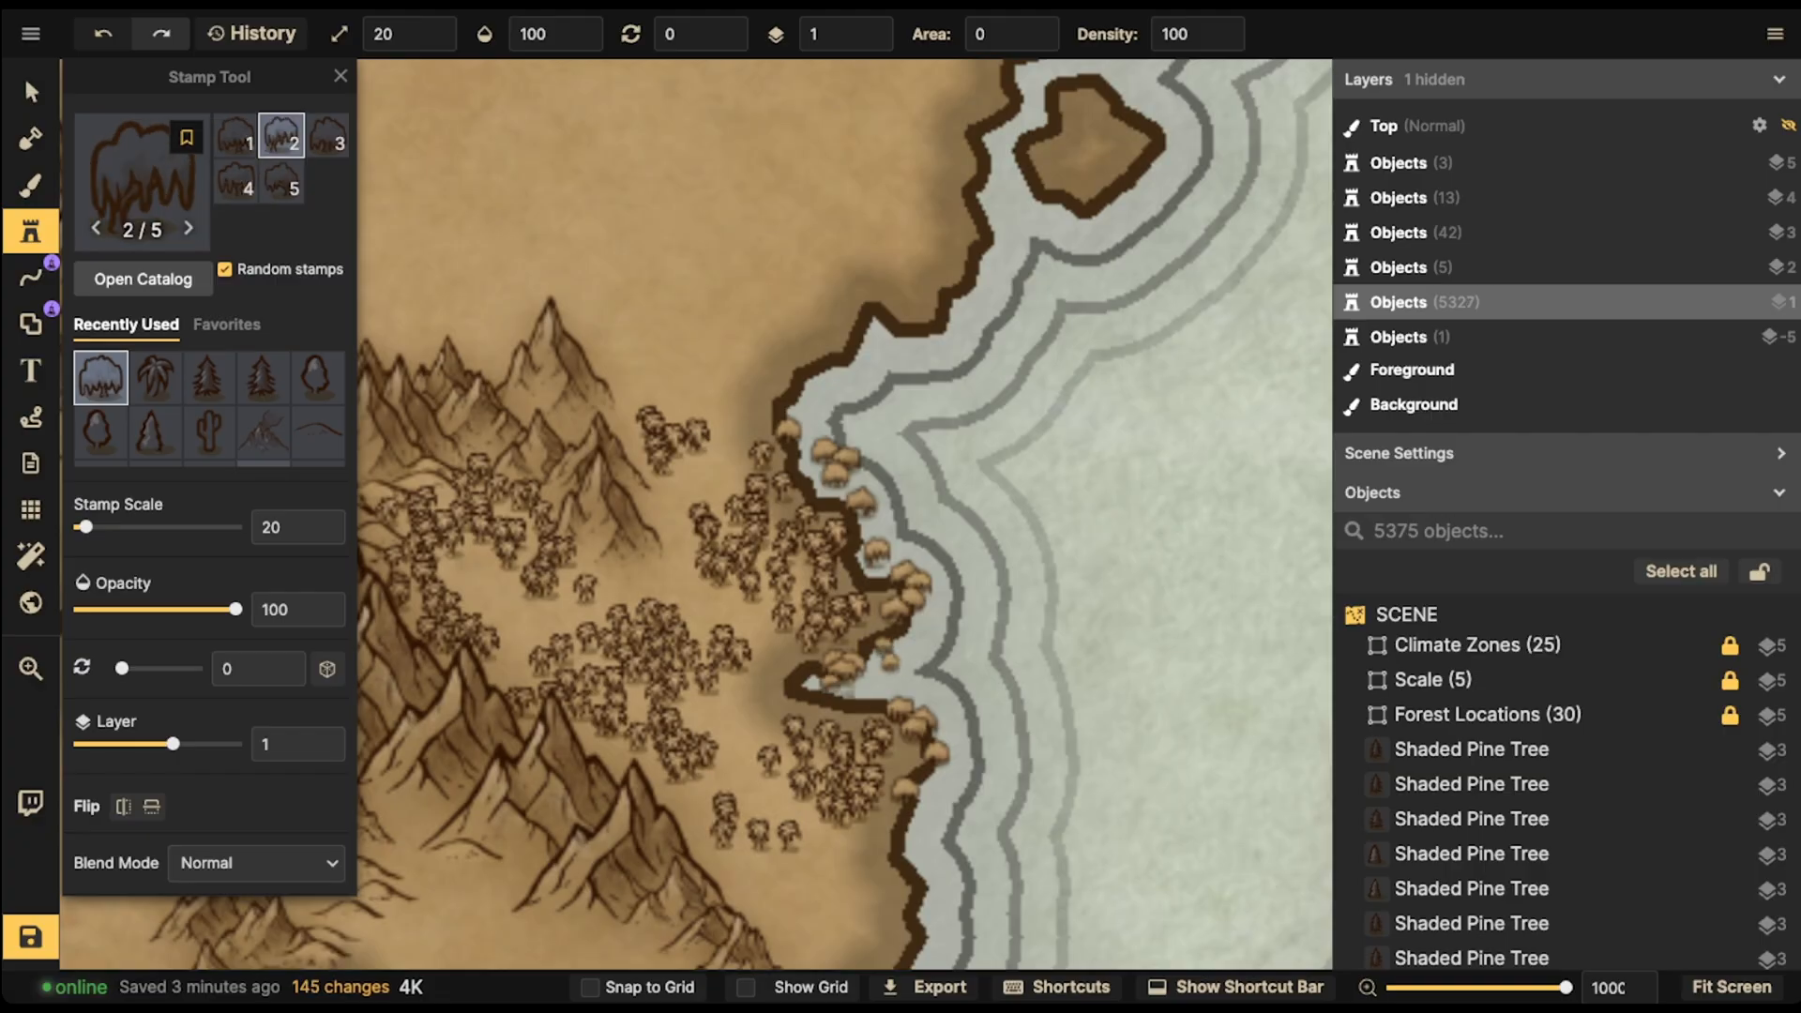
pyautogui.click(860, 686)
pyautogui.click(934, 807)
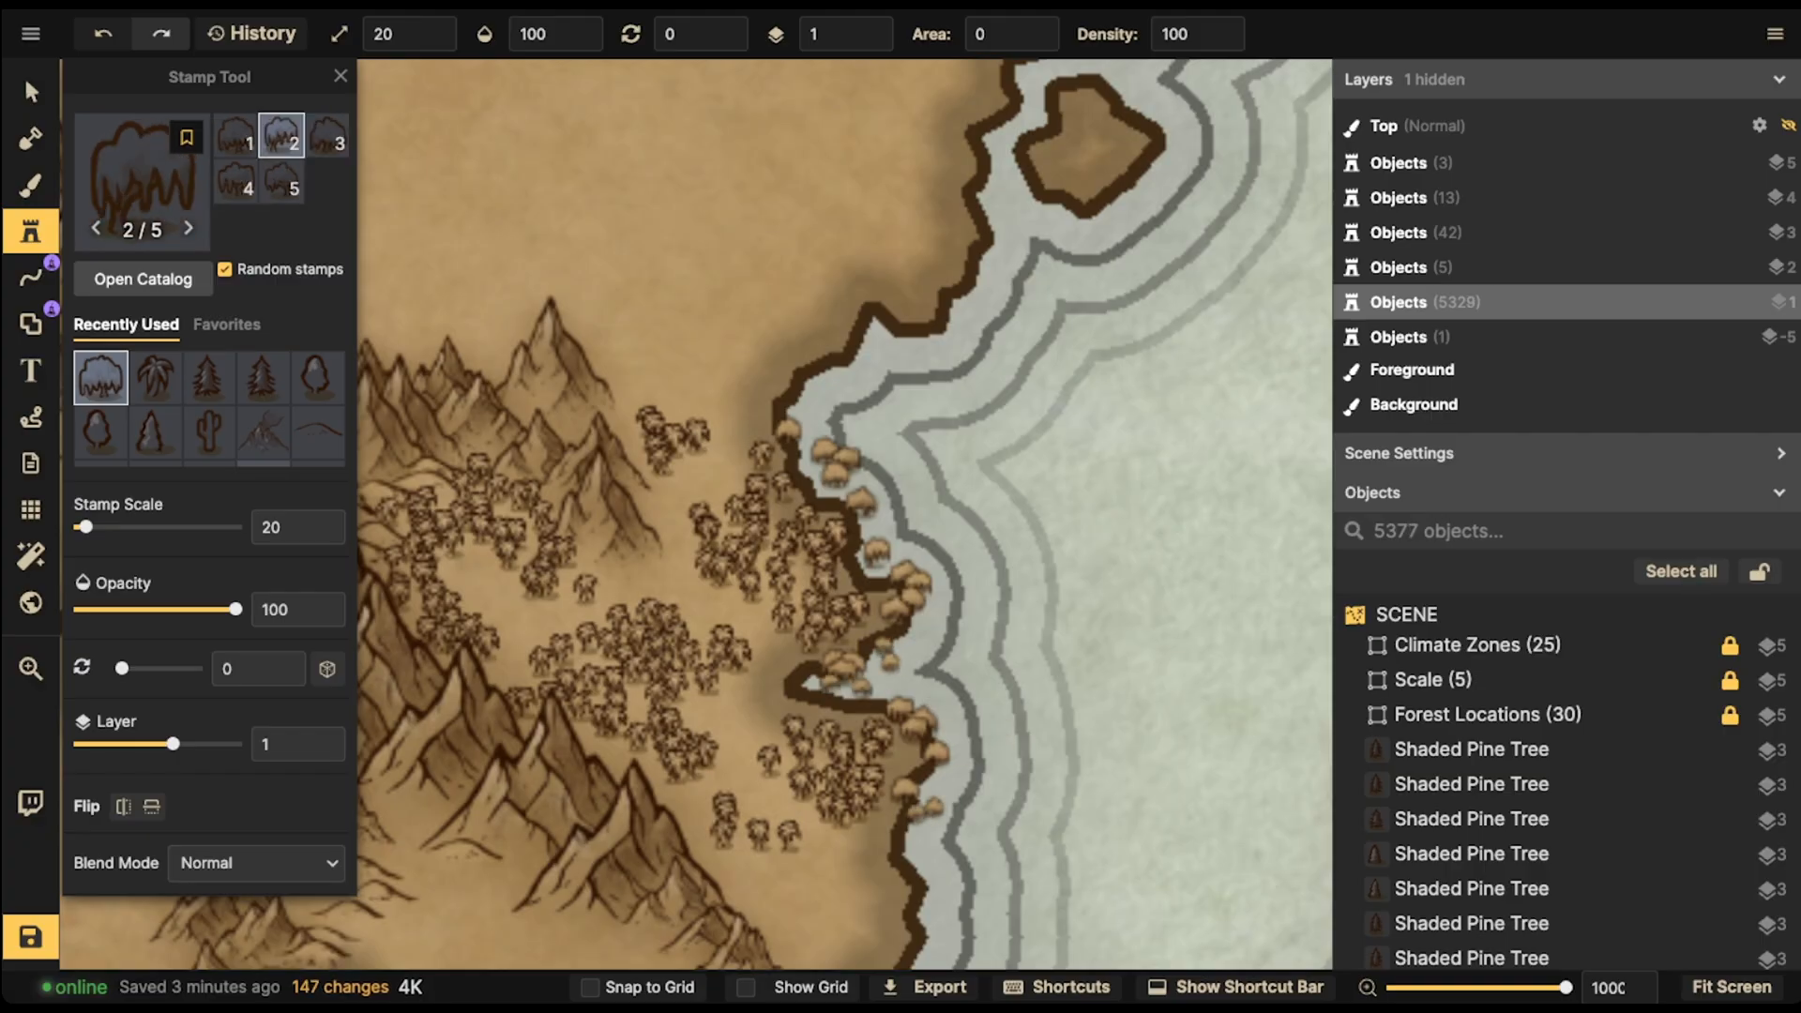
pyautogui.click(917, 813)
pyautogui.click(869, 476)
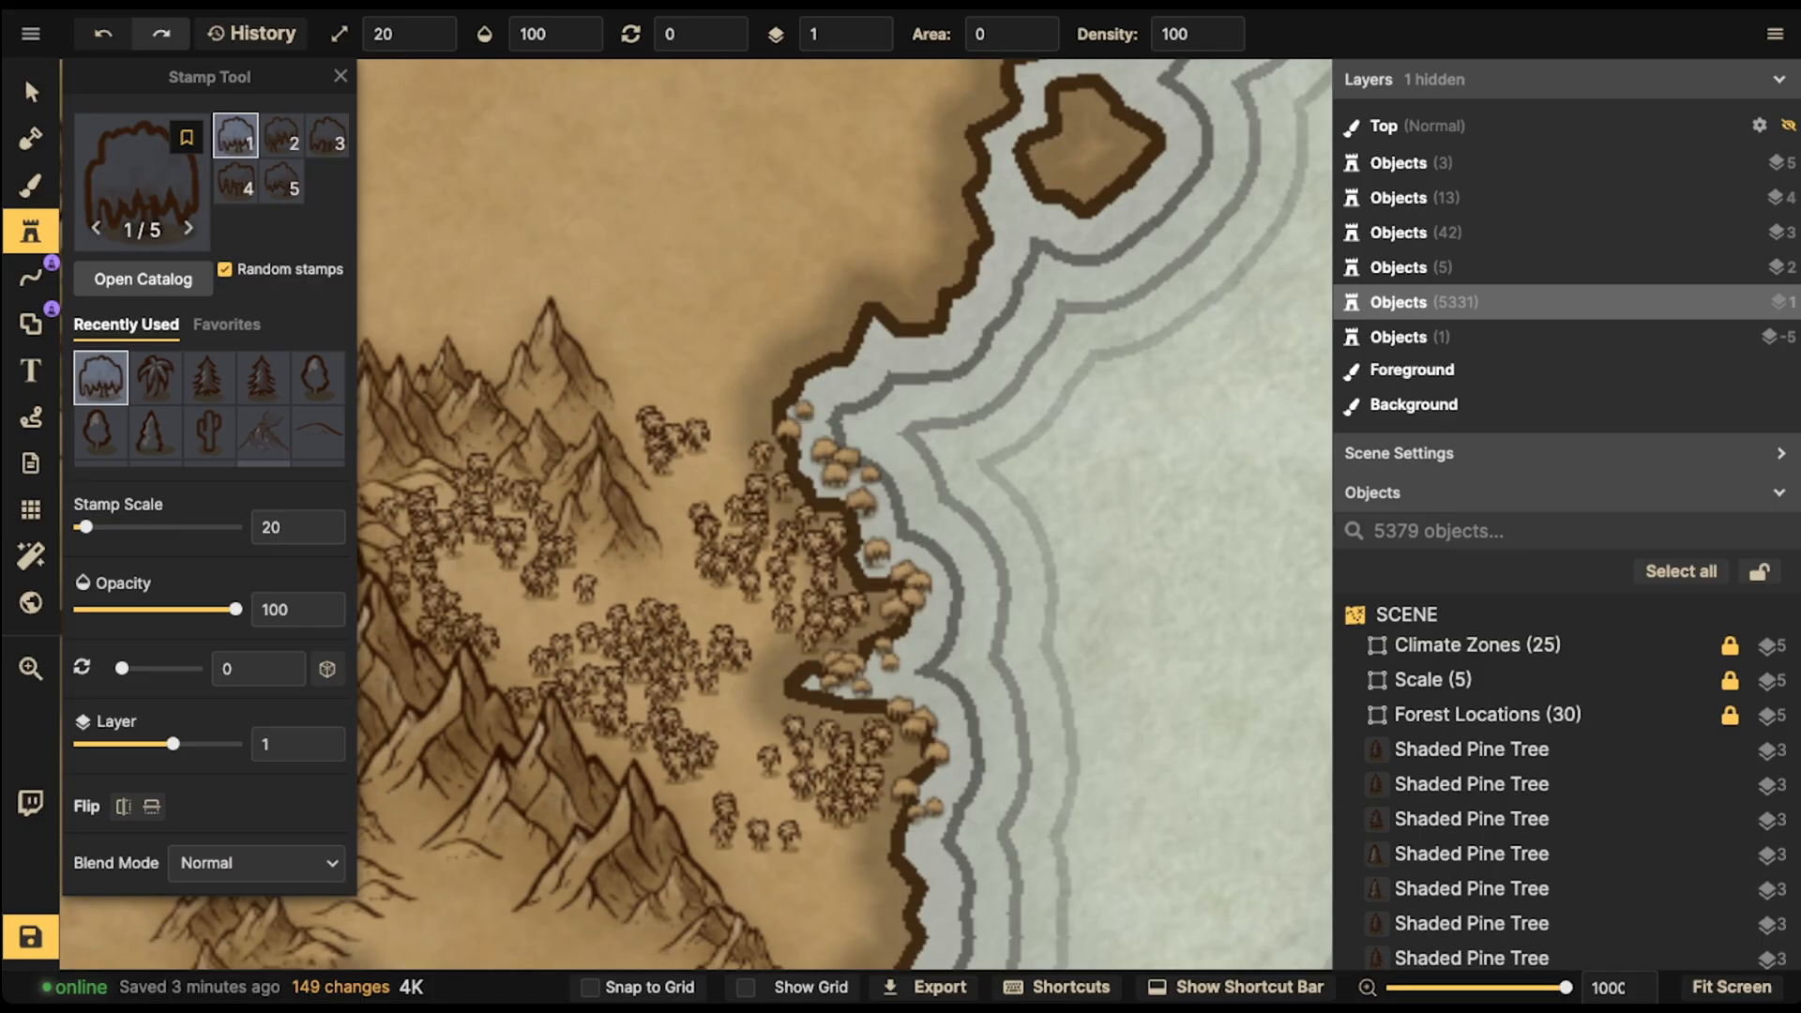
pyautogui.click(708, 335)
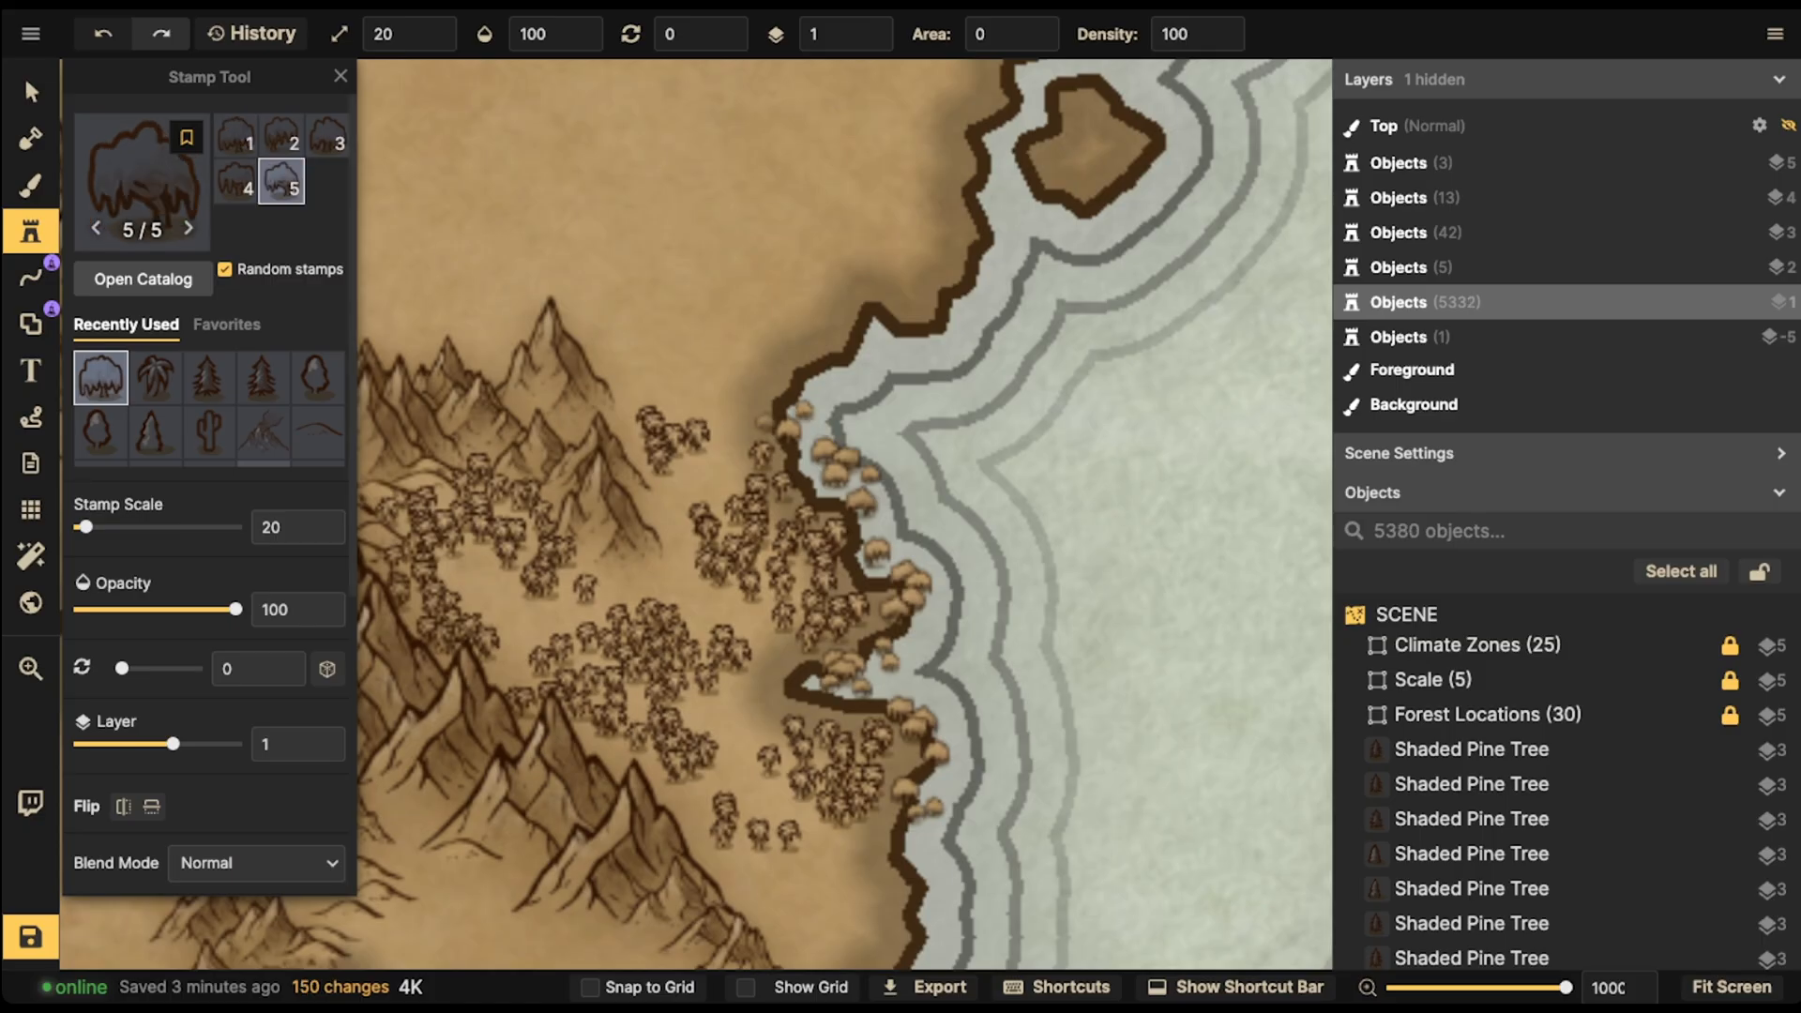
# - Switch to the selection tool and box-select all the palm and willow tree stamps in the forest
pyautogui.click(31, 92)
pyautogui.scroll(-2, 418, 320)
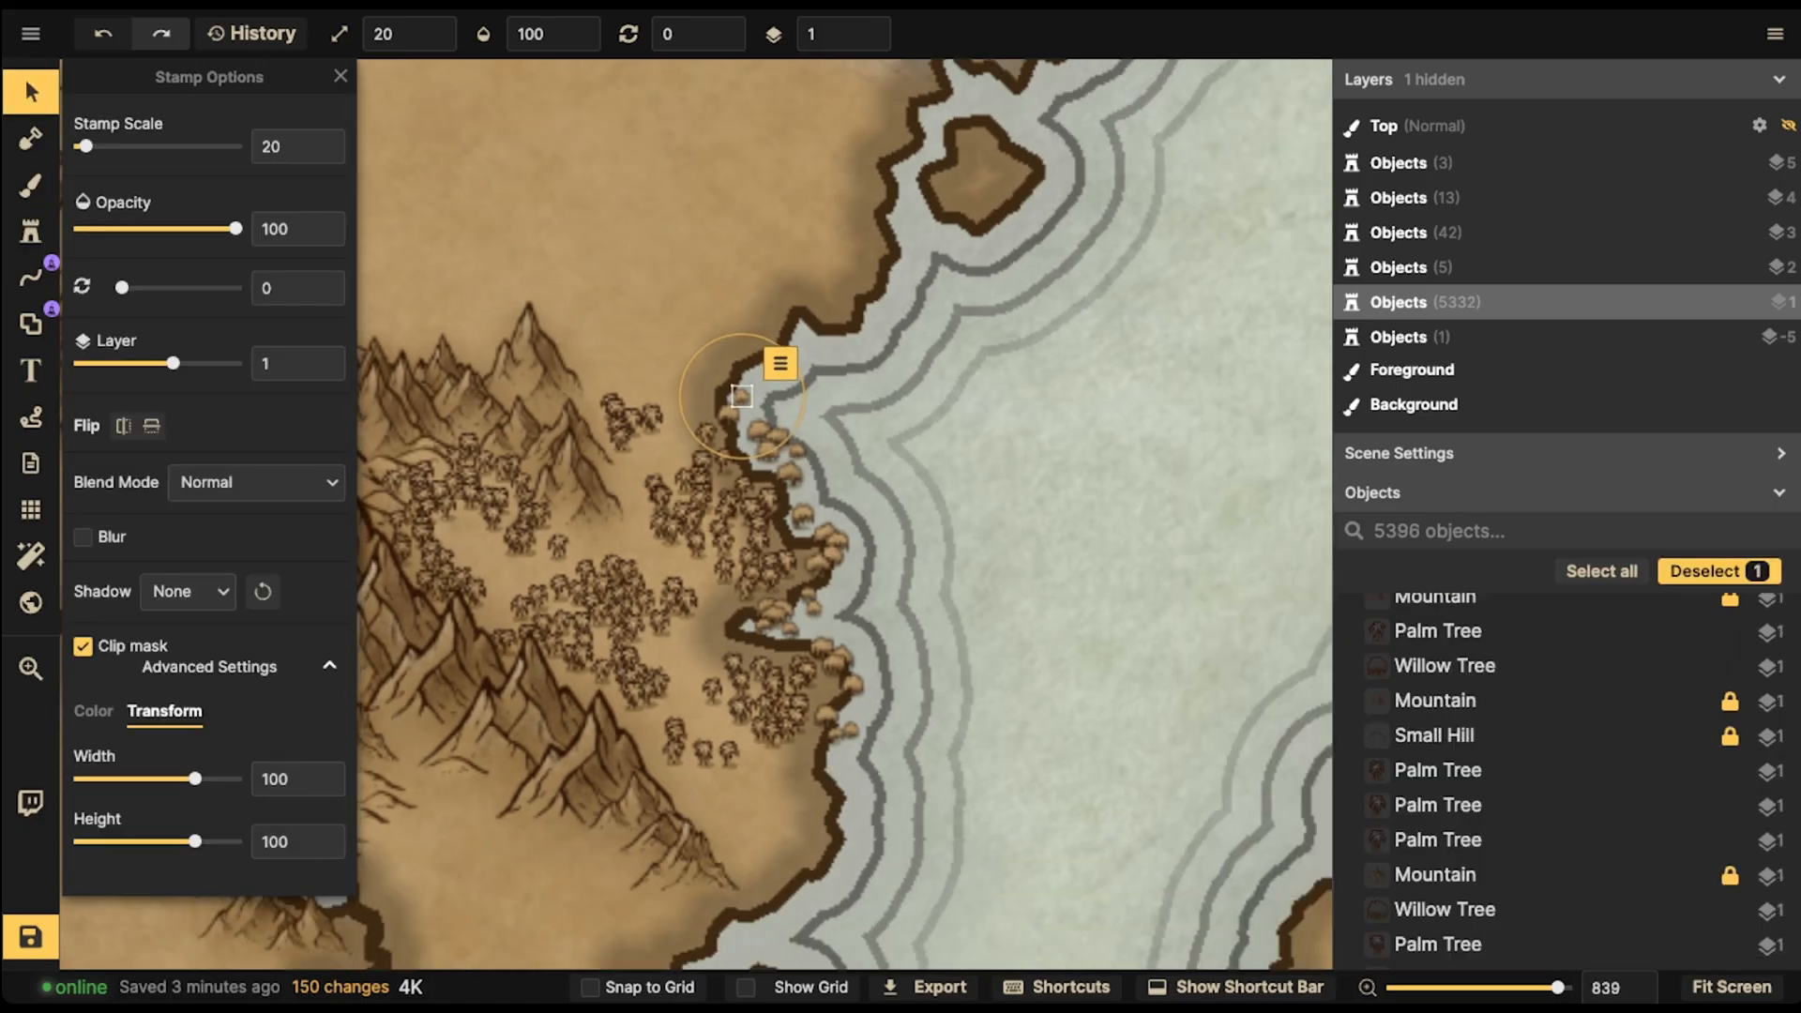
pyautogui.moveTo(392, 329); pyautogui.dragTo(915, 699)
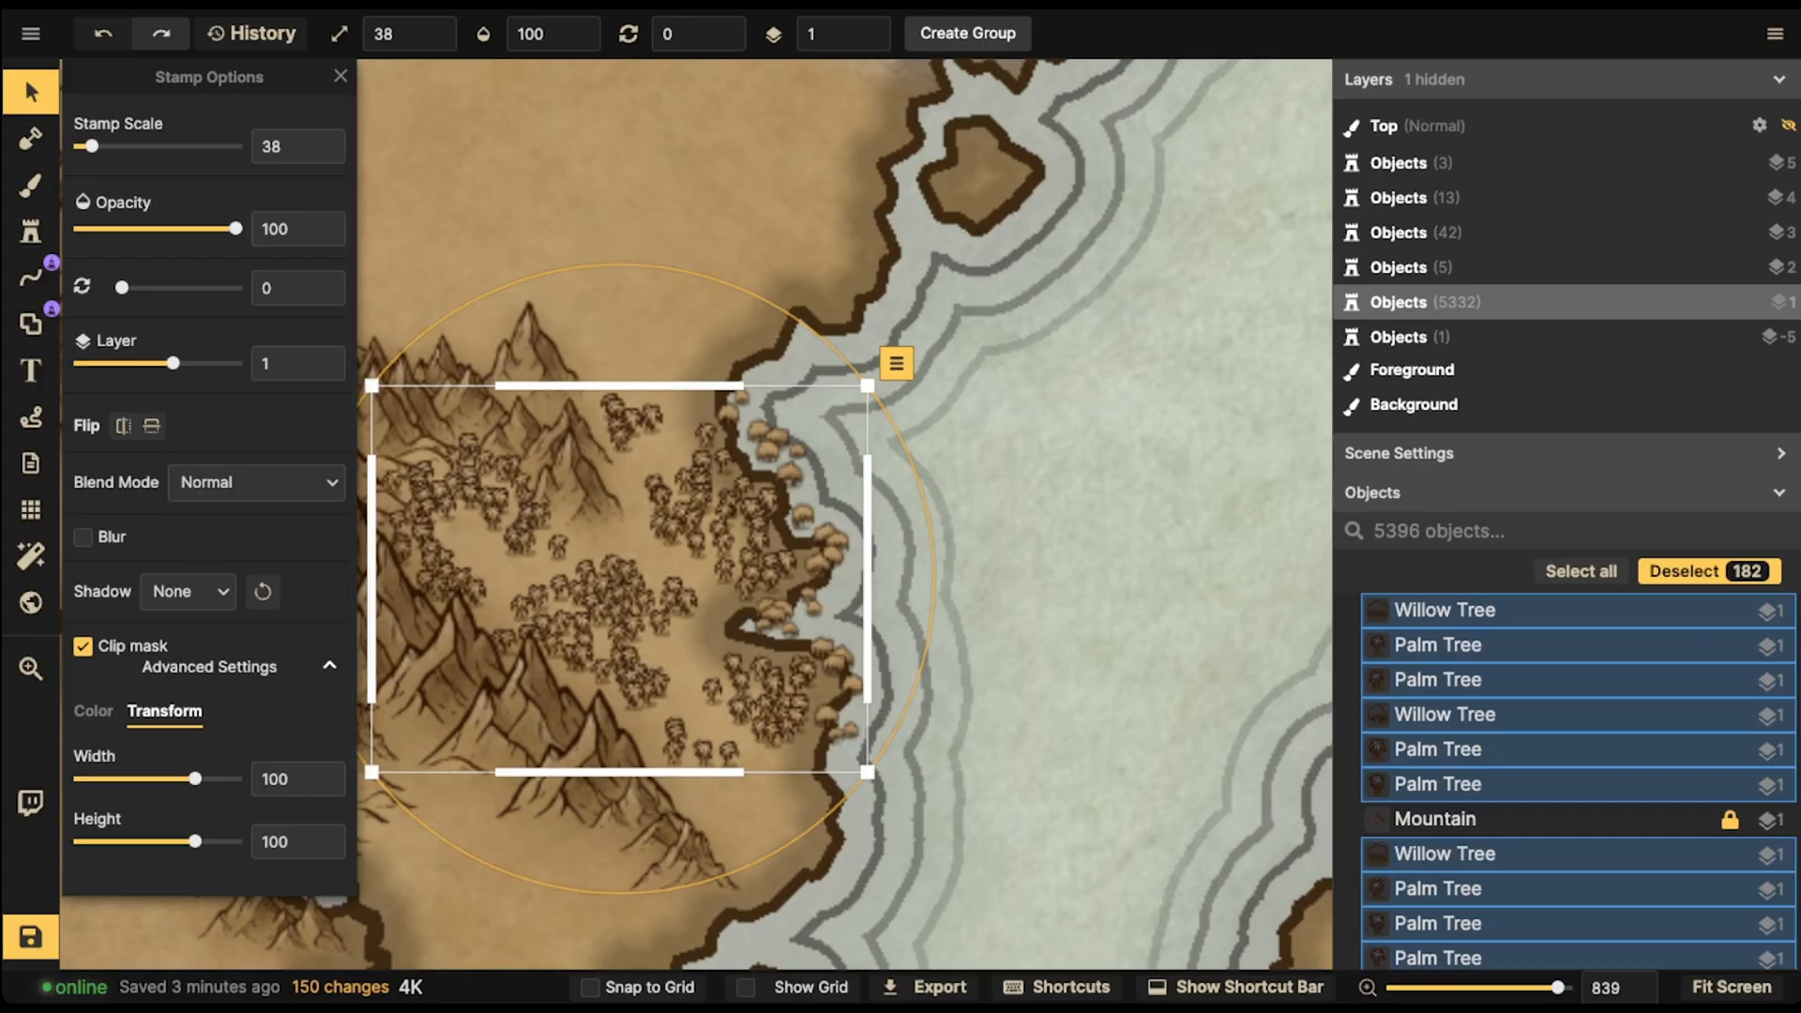
pyautogui.scroll(-10, 862, 495)
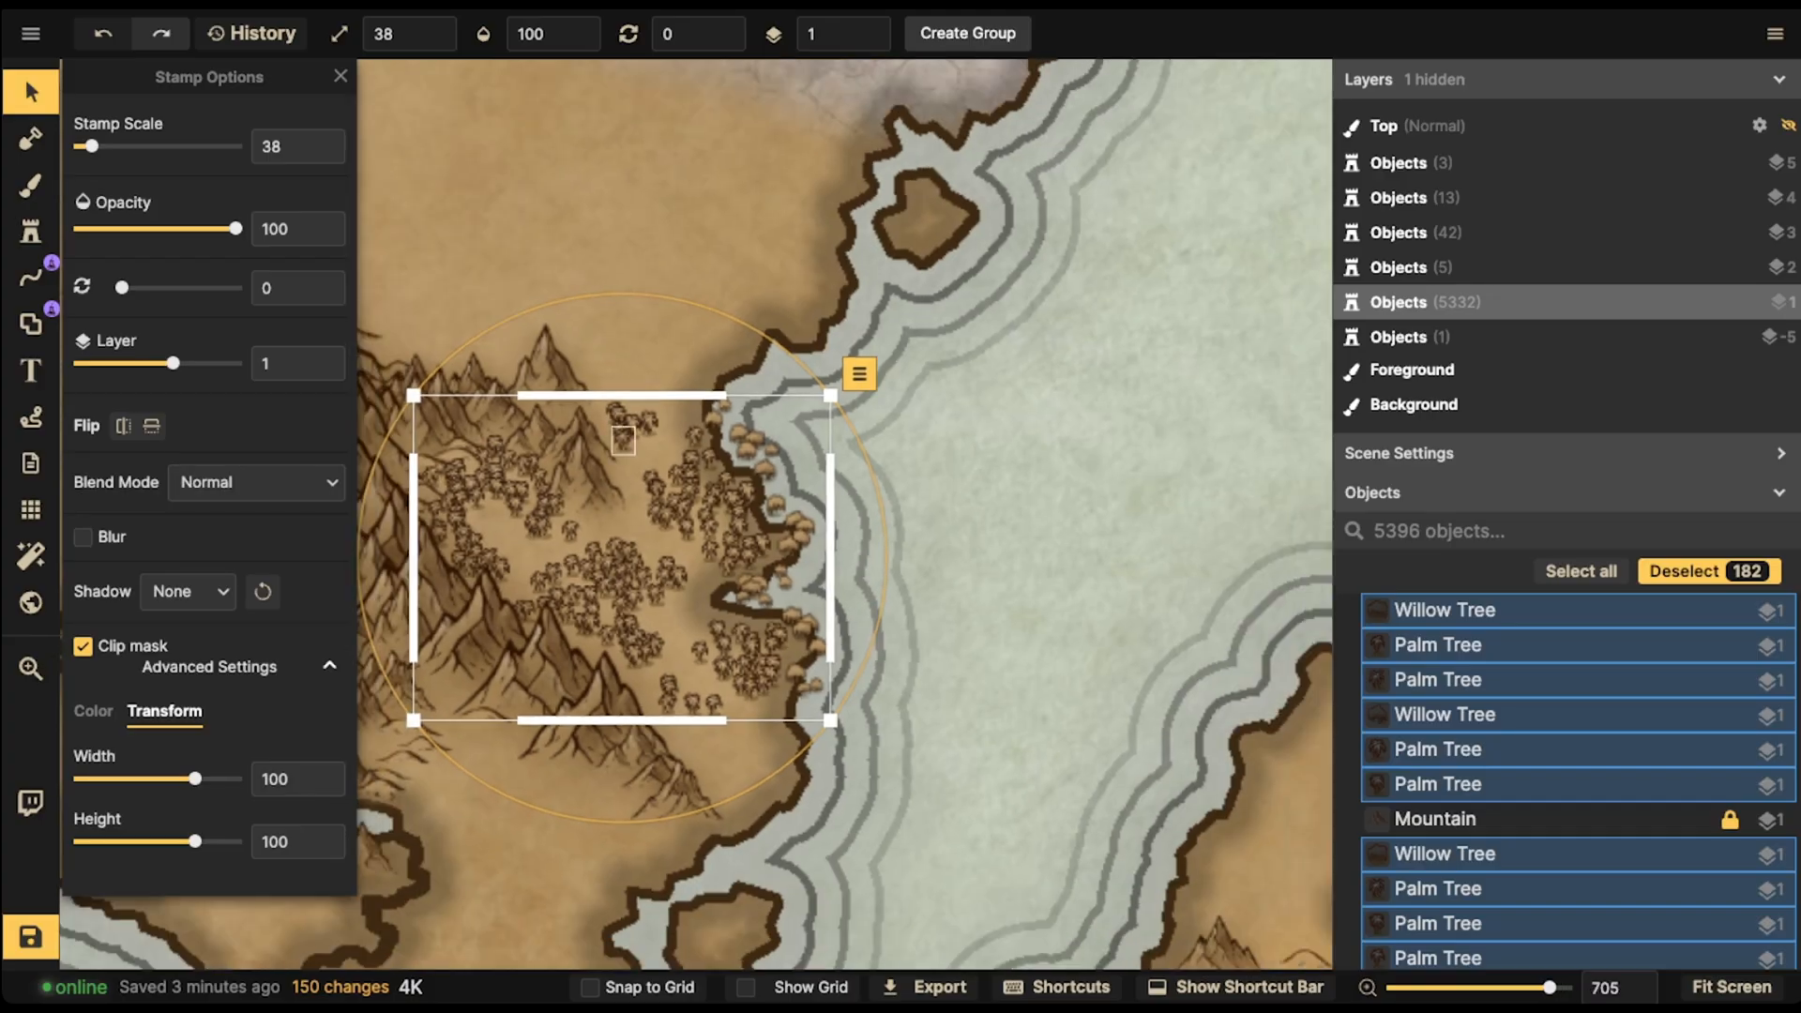
pyautogui.scroll(8, 803, 441)
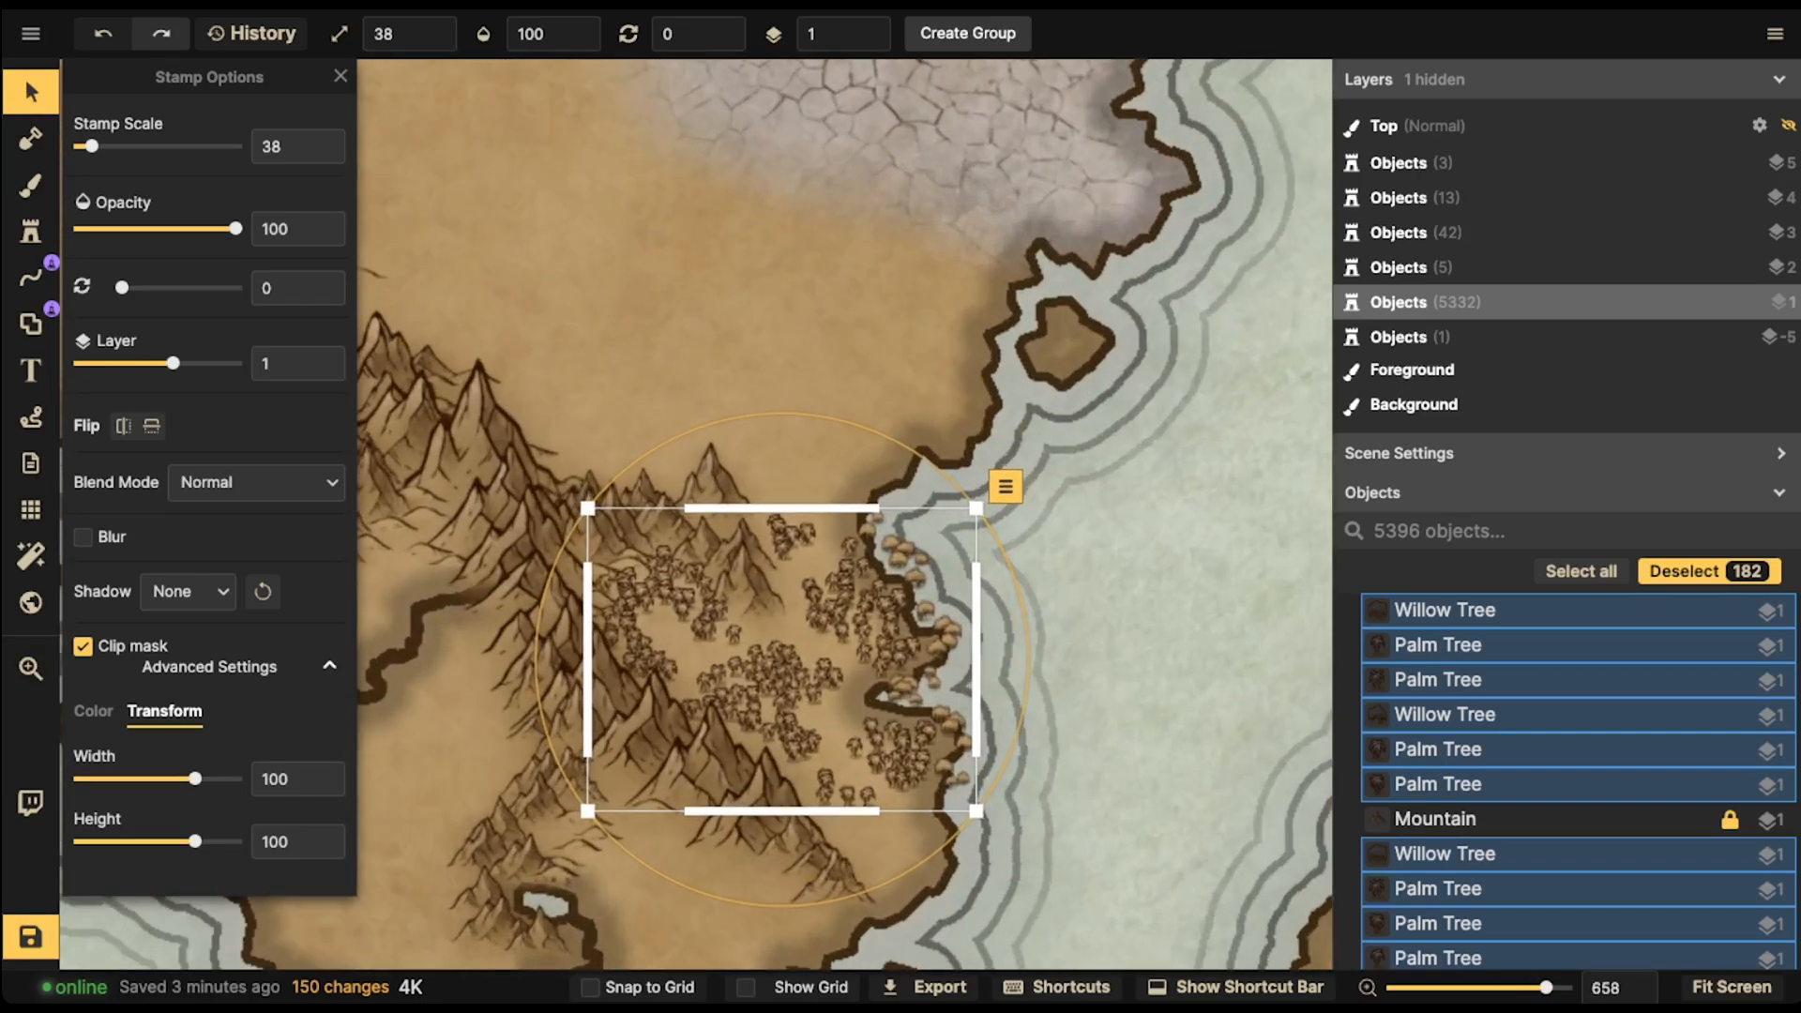
pyautogui.scroll(-2, 861, 542)
pyautogui.moveTo(861, 541); pyautogui.dragTo(846, 535)
pyautogui.scroll(-4, 787, 479)
pyautogui.moveTo(788, 479)
pyautogui.mouseDown()
pyautogui.moveTo(981, 588)
pyautogui.moveTo(826, 537)
pyautogui.mouseUp()
pyautogui.scroll(6, 736, 591)
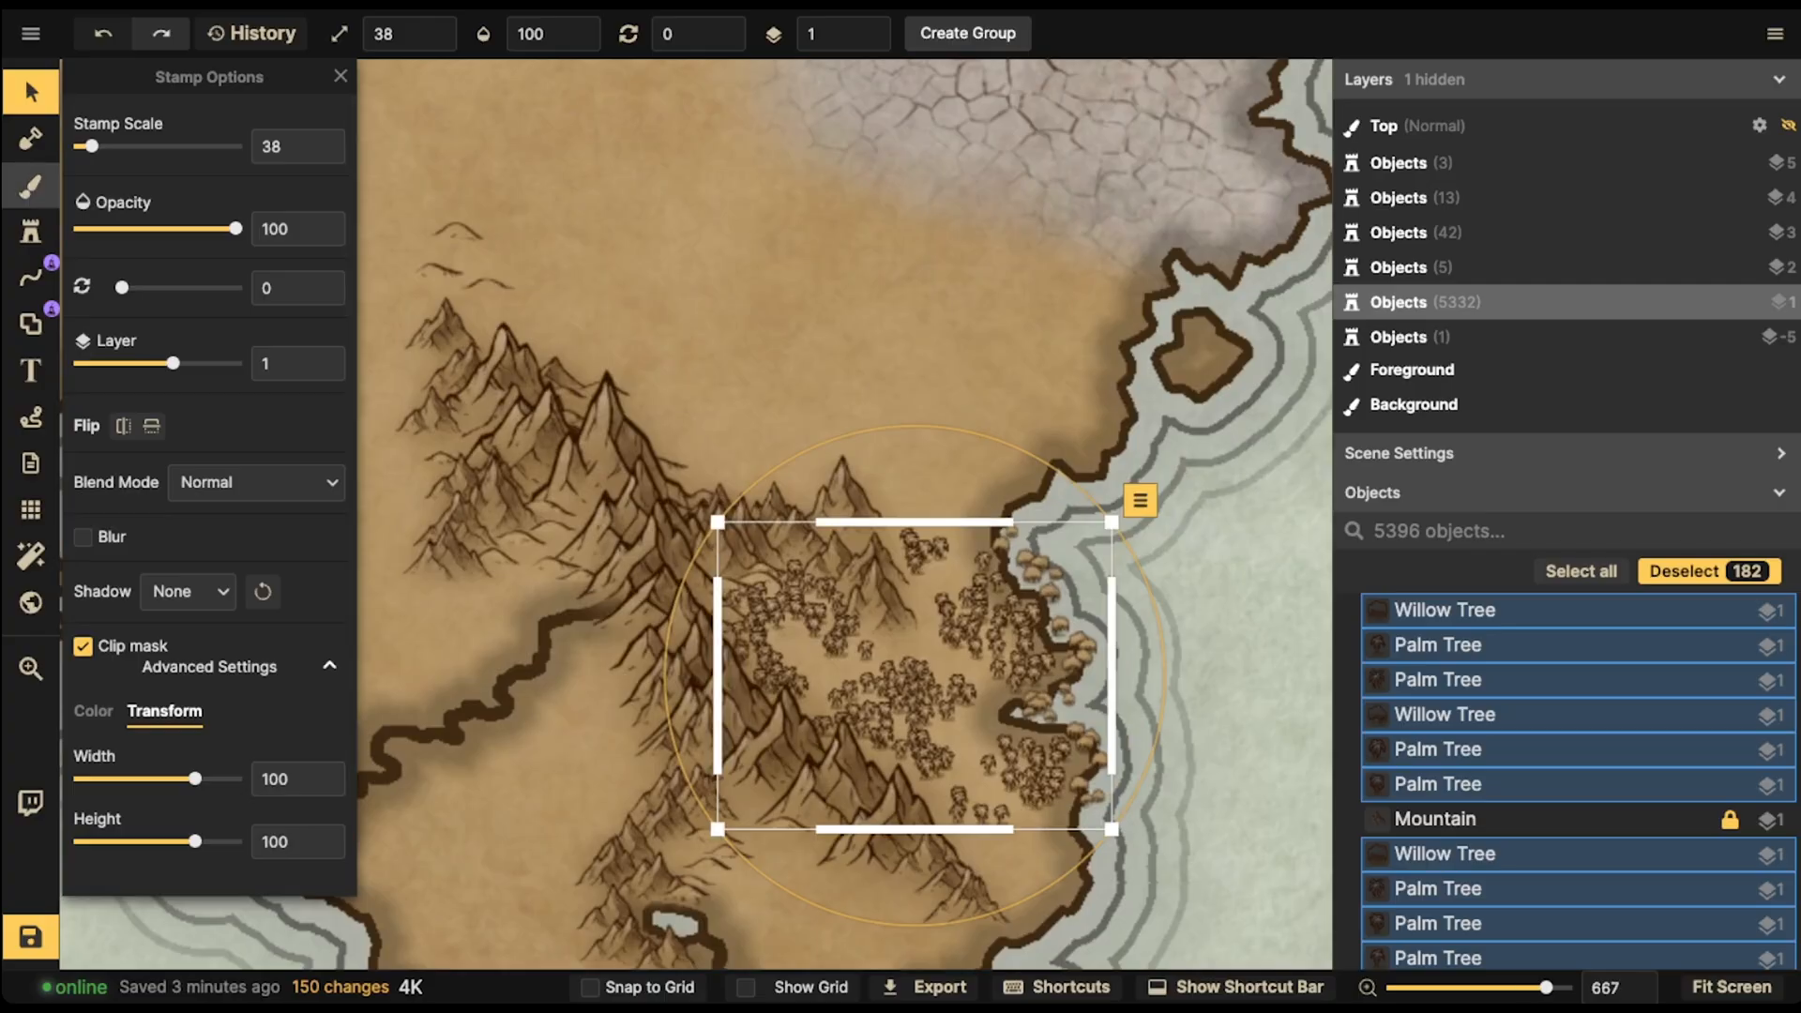
# - Pick the Political Green brush texture, set brush size to 30, and paint it beneath the forest
pyautogui.click(31, 186)
pyautogui.click(231, 505)
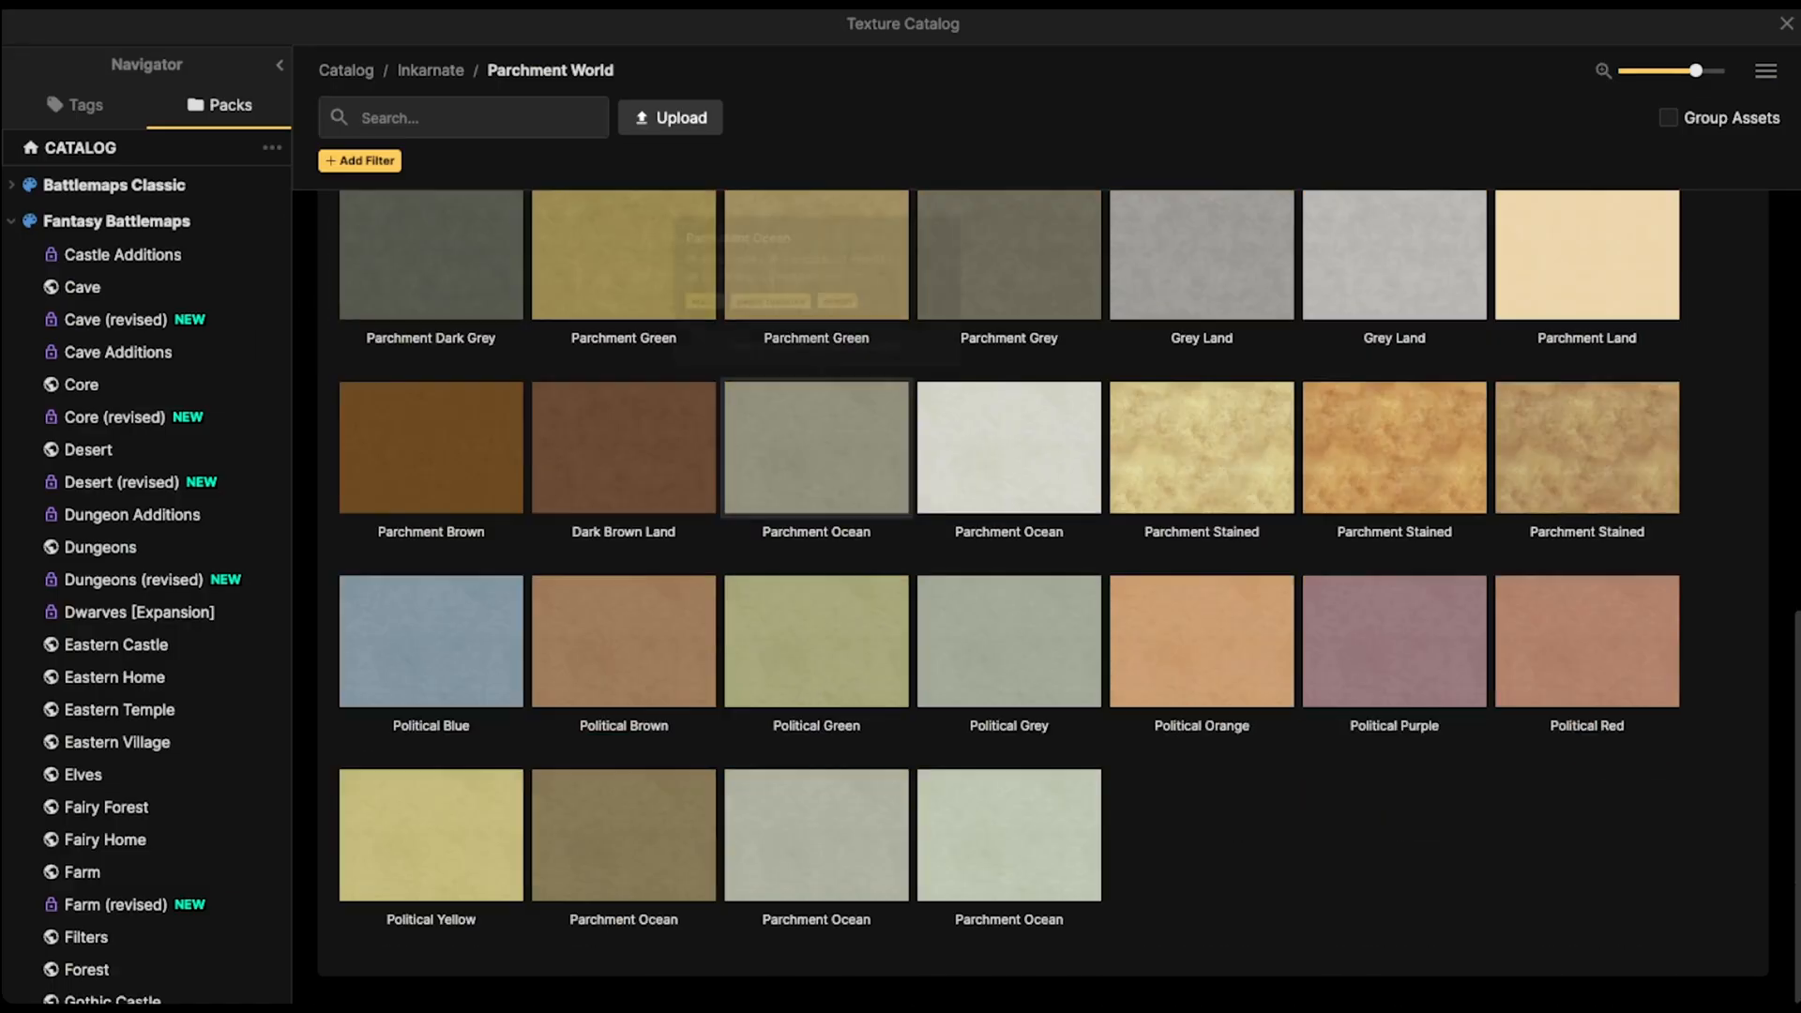
pyautogui.click(816, 610)
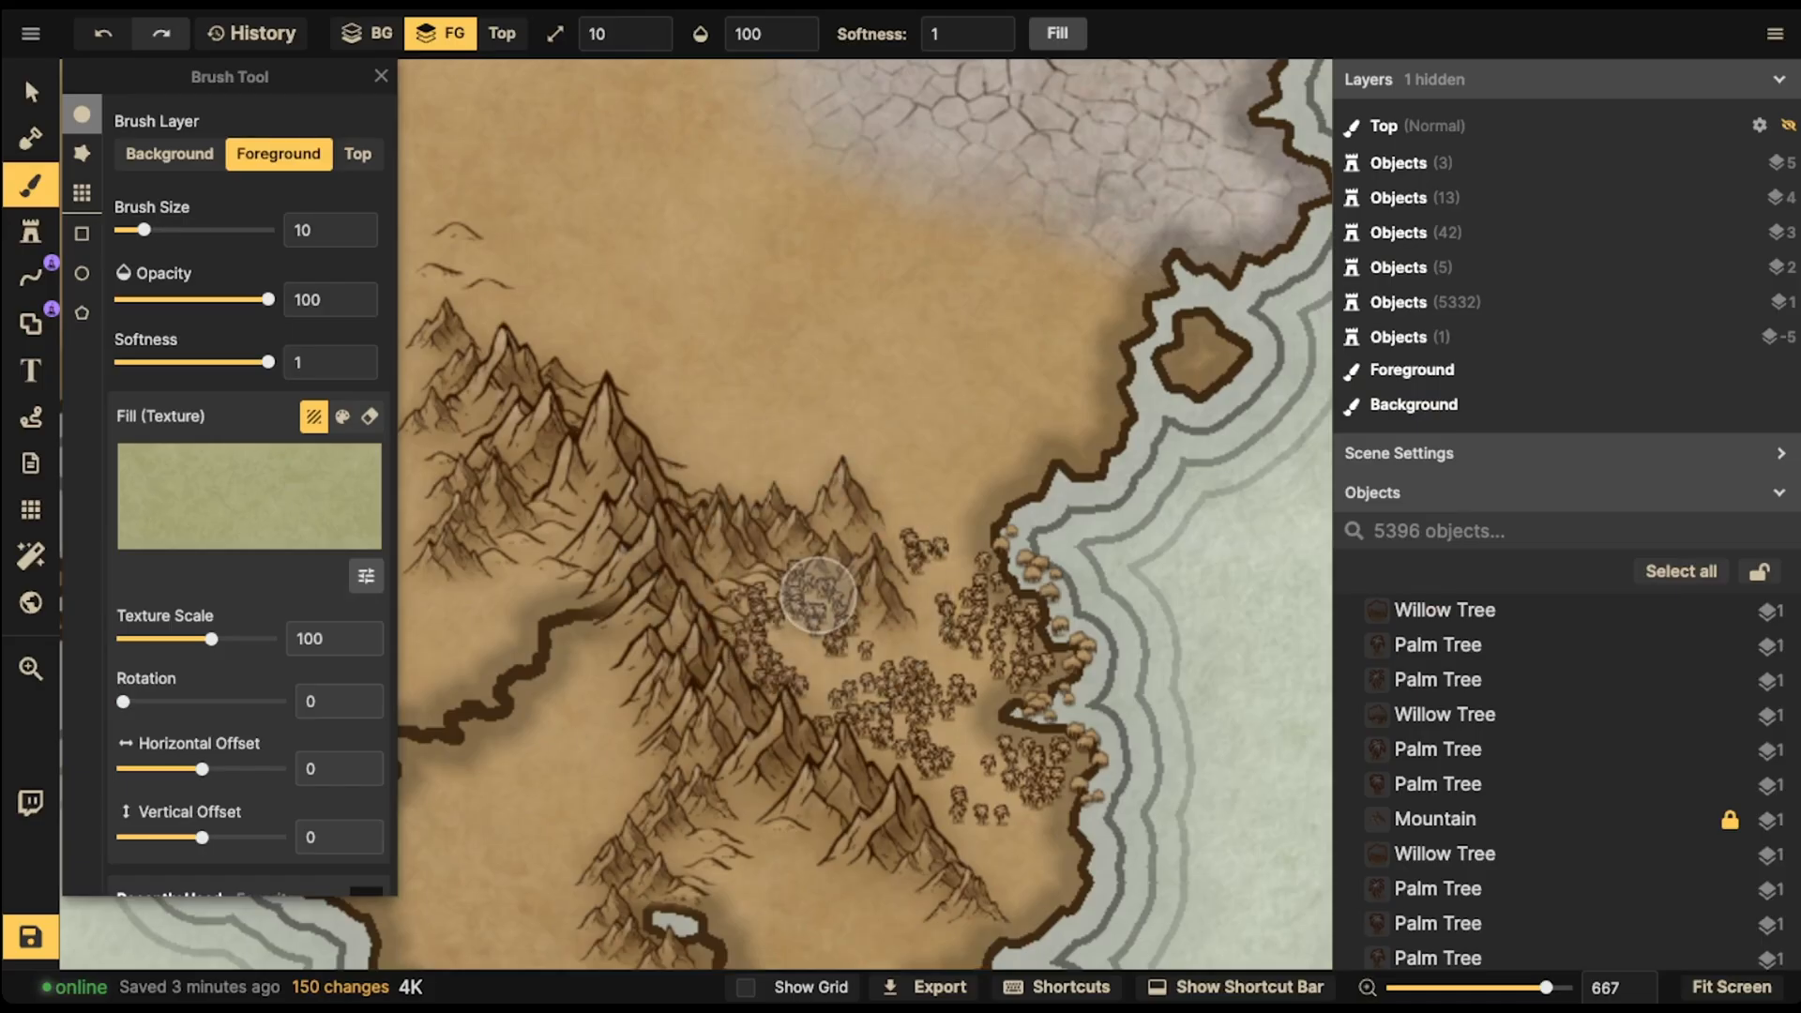
pyautogui.press('3')
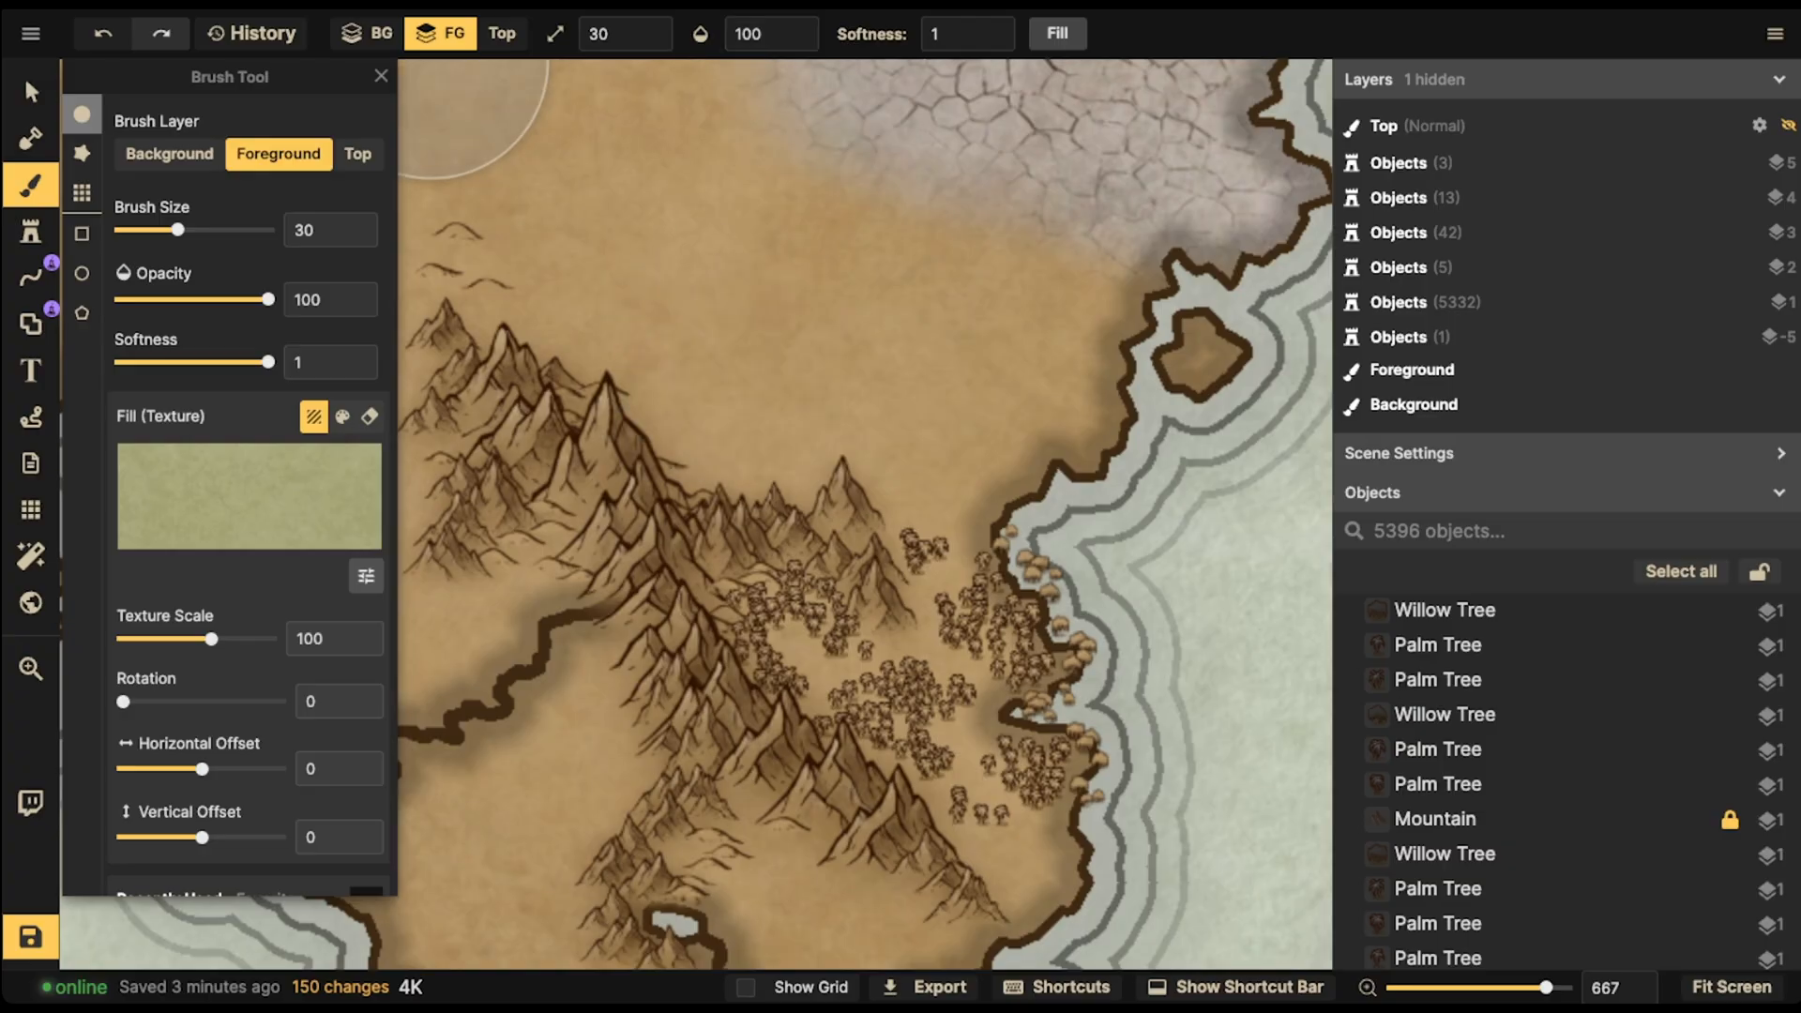
pyautogui.moveTo(882, 642)
pyautogui.mouseDown()
pyautogui.moveTo(825, 646)
pyautogui.moveTo(978, 679)
pyautogui.moveTo(1019, 598)
pyautogui.moveTo(1052, 651)
pyautogui.moveTo(1027, 802)
pyautogui.mouseUp()
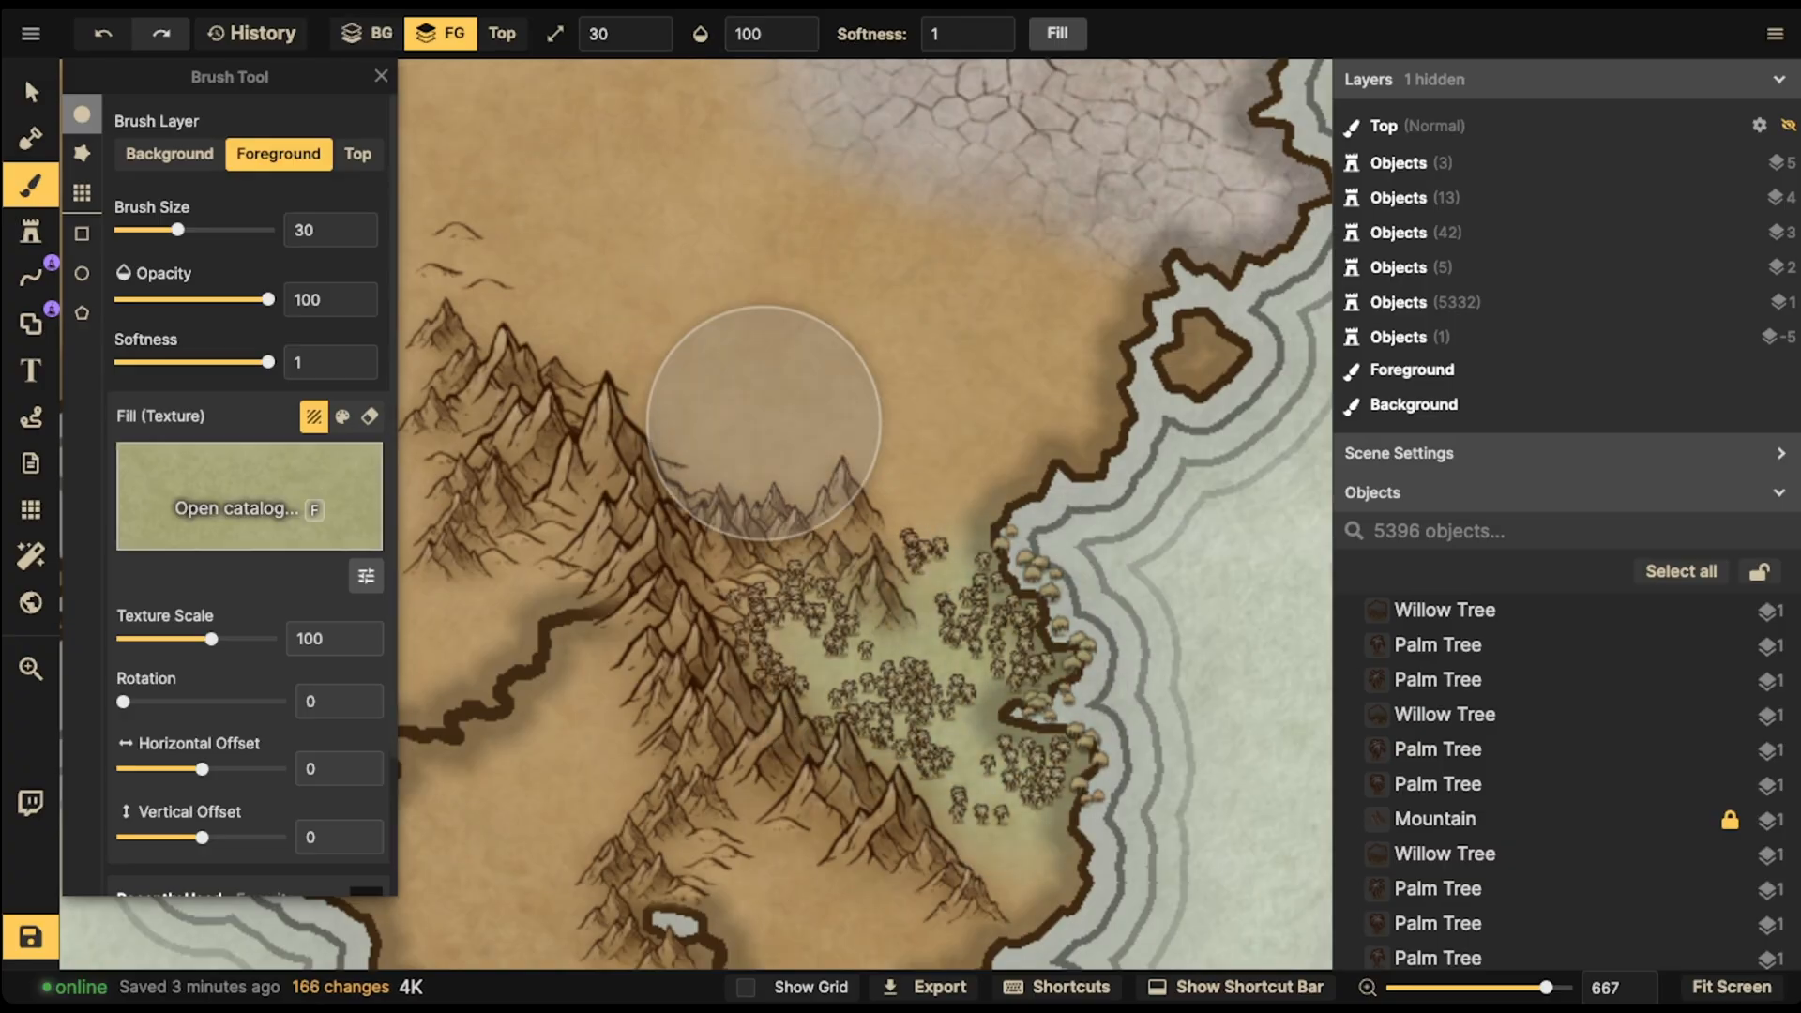
# - Switch the brush texture to Parchment Ocean and repaint the forest ground with it
pyautogui.press('f')
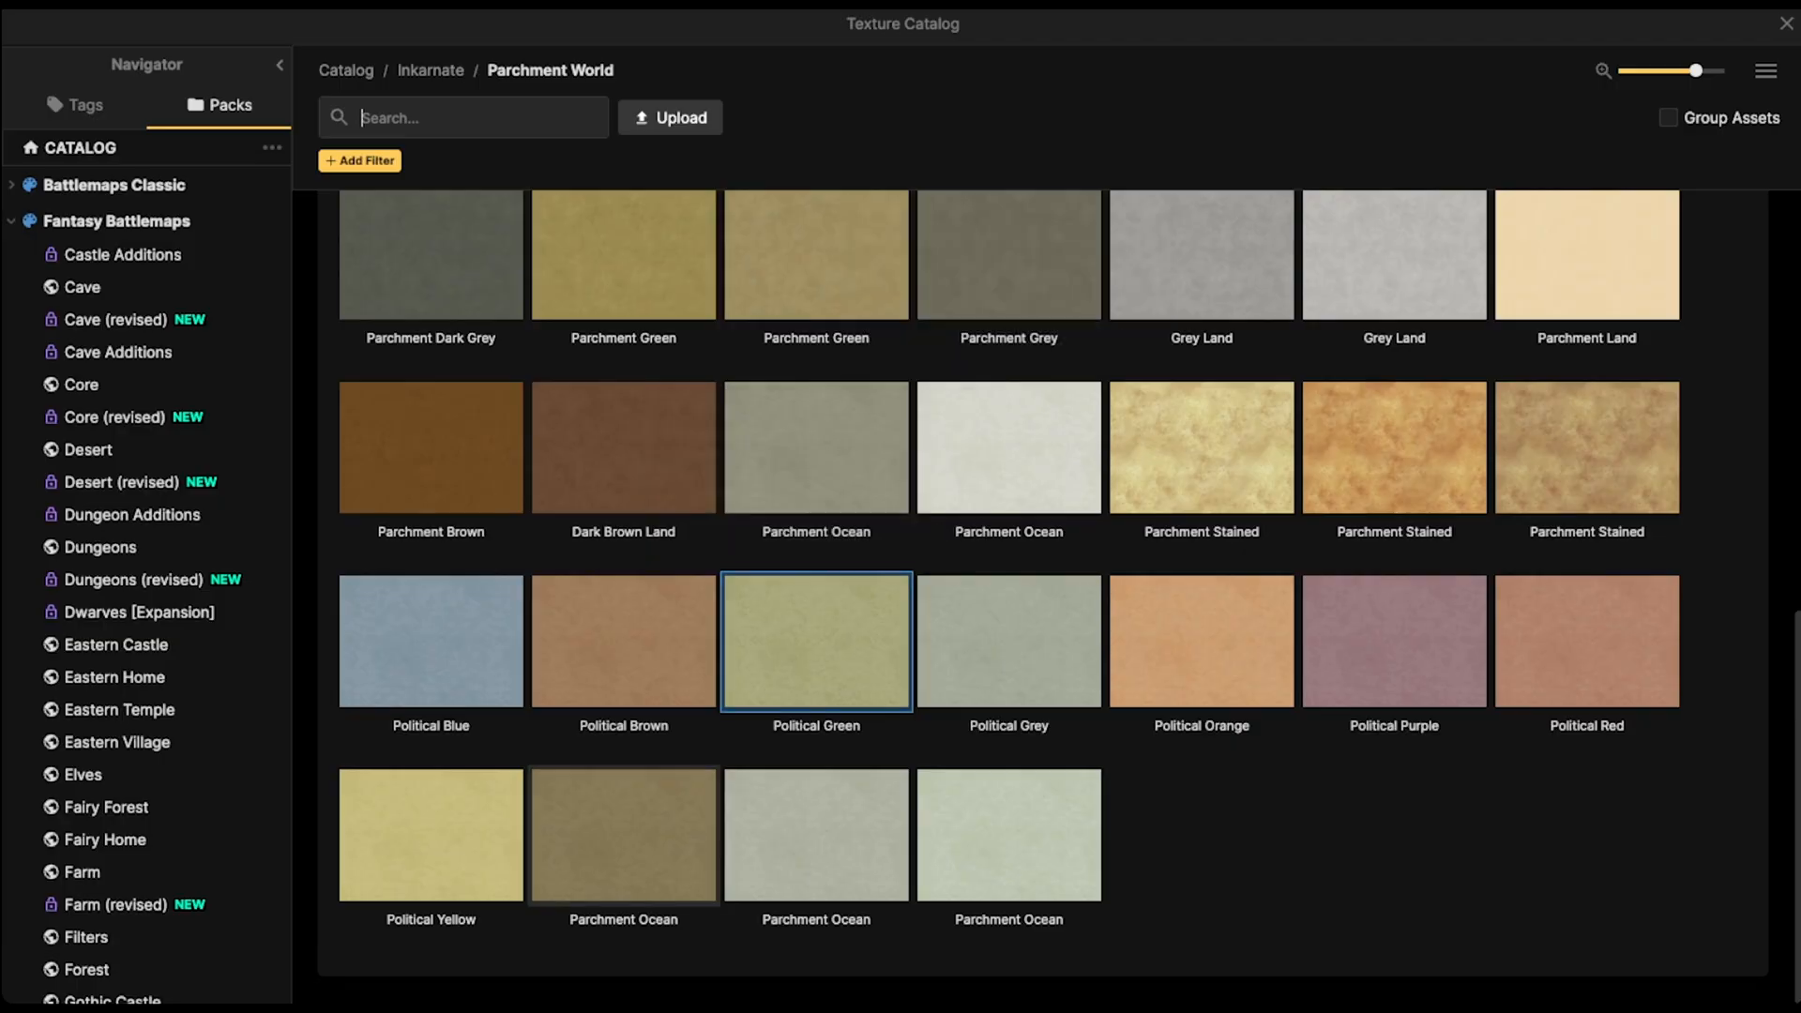
pyautogui.click(624, 825)
pyautogui.moveTo(968, 663)
pyautogui.mouseDown()
pyautogui.moveTo(916, 603)
pyautogui.moveTo(780, 635)
pyautogui.moveTo(892, 650)
pyautogui.moveTo(1032, 750)
pyautogui.moveTo(1048, 597)
pyautogui.moveTo(937, 593)
pyautogui.moveTo(965, 703)
pyautogui.moveTo(1083, 762)
pyautogui.moveTo(1041, 722)
pyautogui.mouseUp()
# - Box-select the forest tree stamps again and give them a custom shadow, opening its shadow options
pyautogui.press('v')
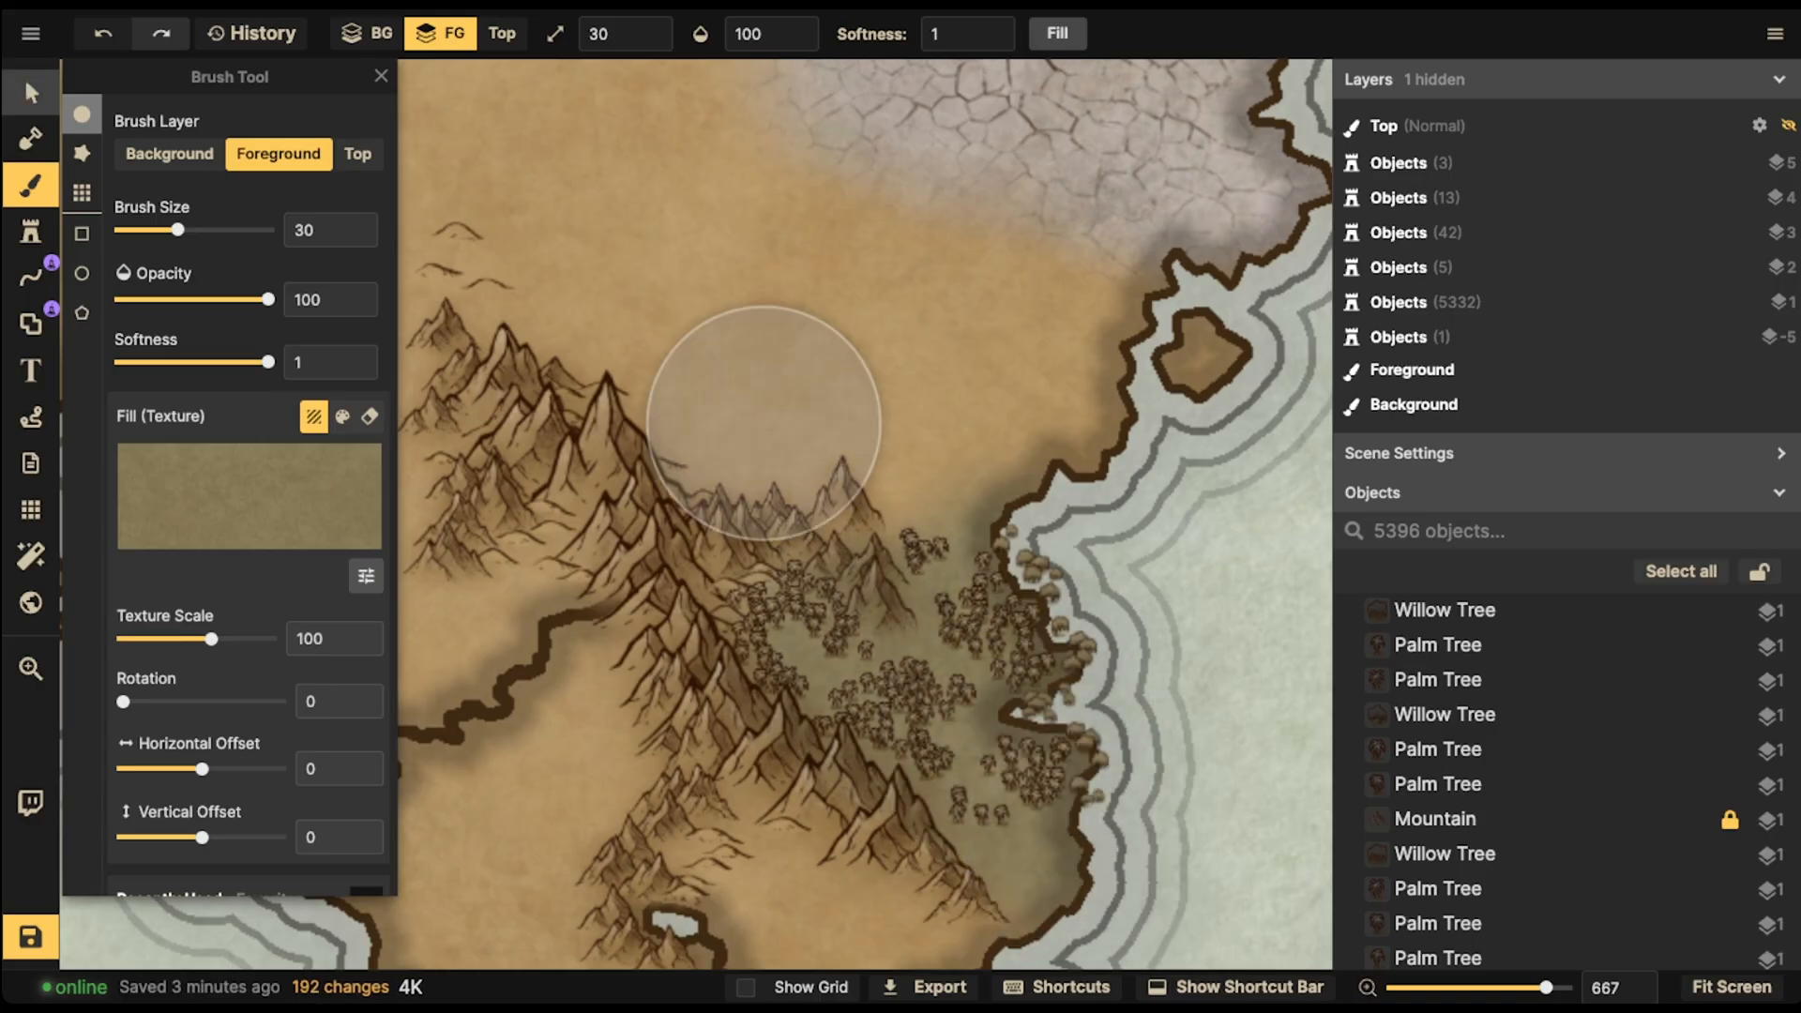
pyautogui.moveTo(666, 466); pyautogui.dragTo(1291, 969)
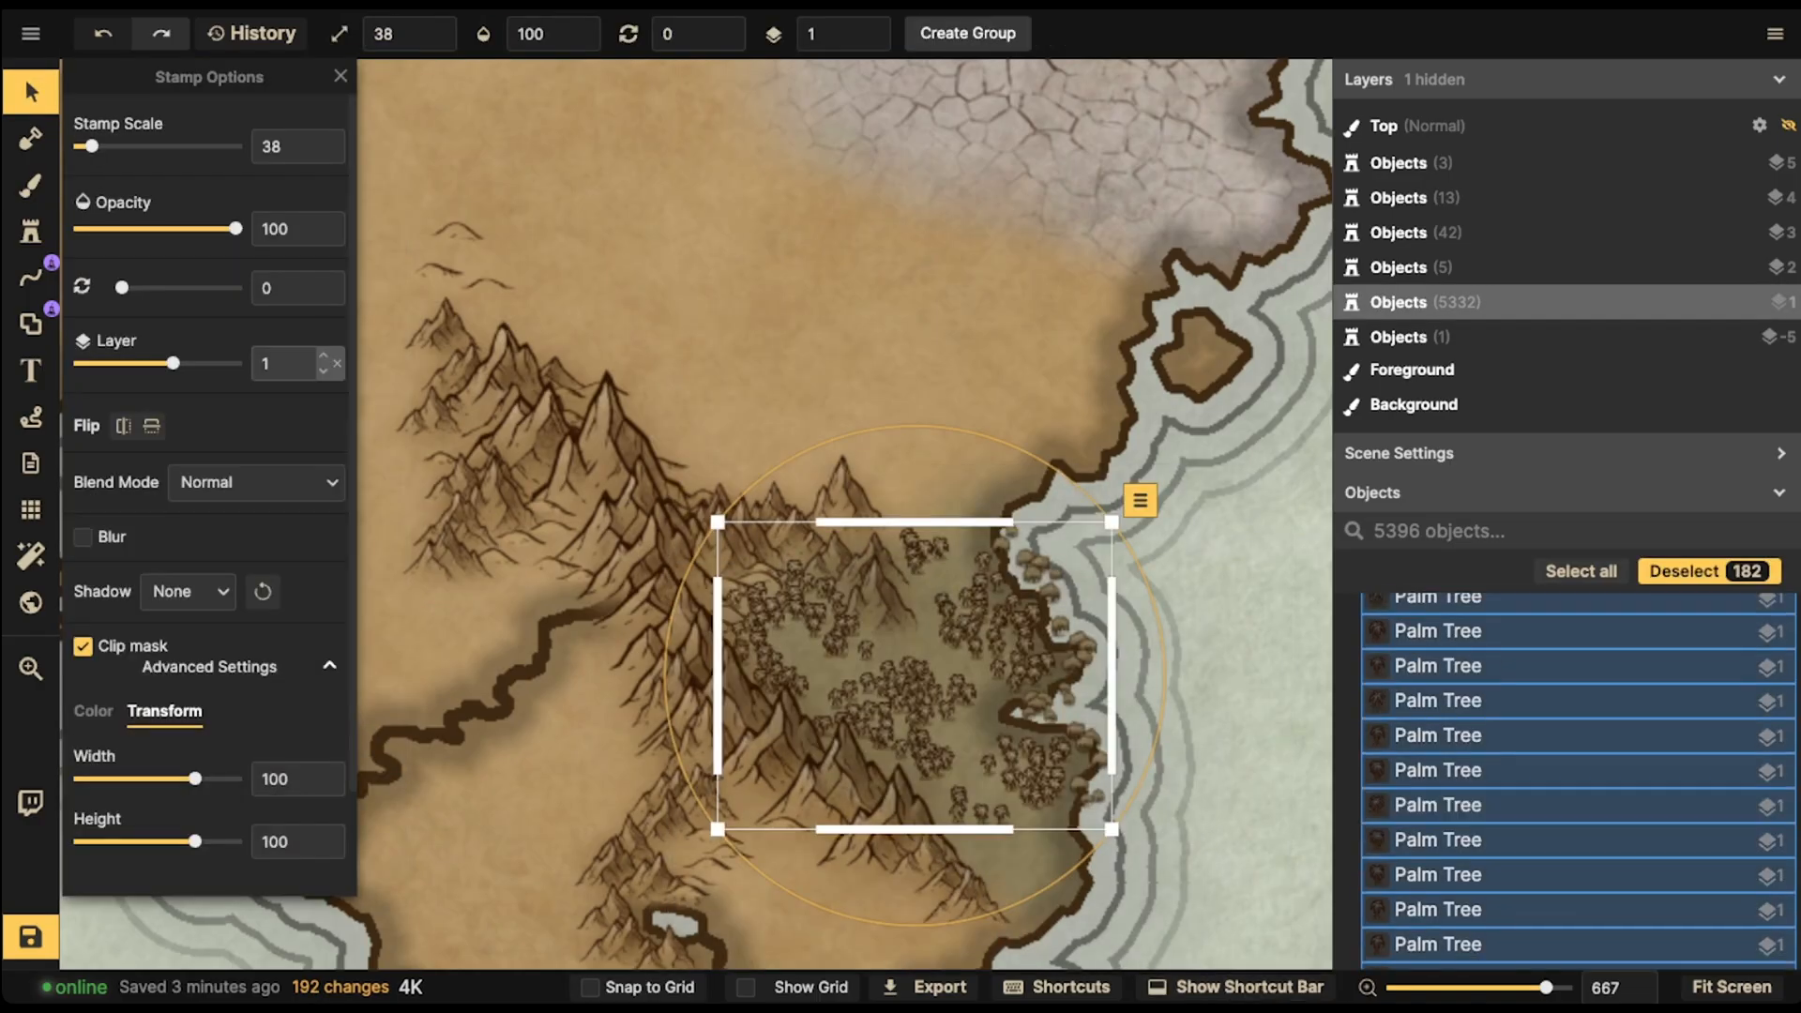
pyautogui.scroll(-2, 187, 591)
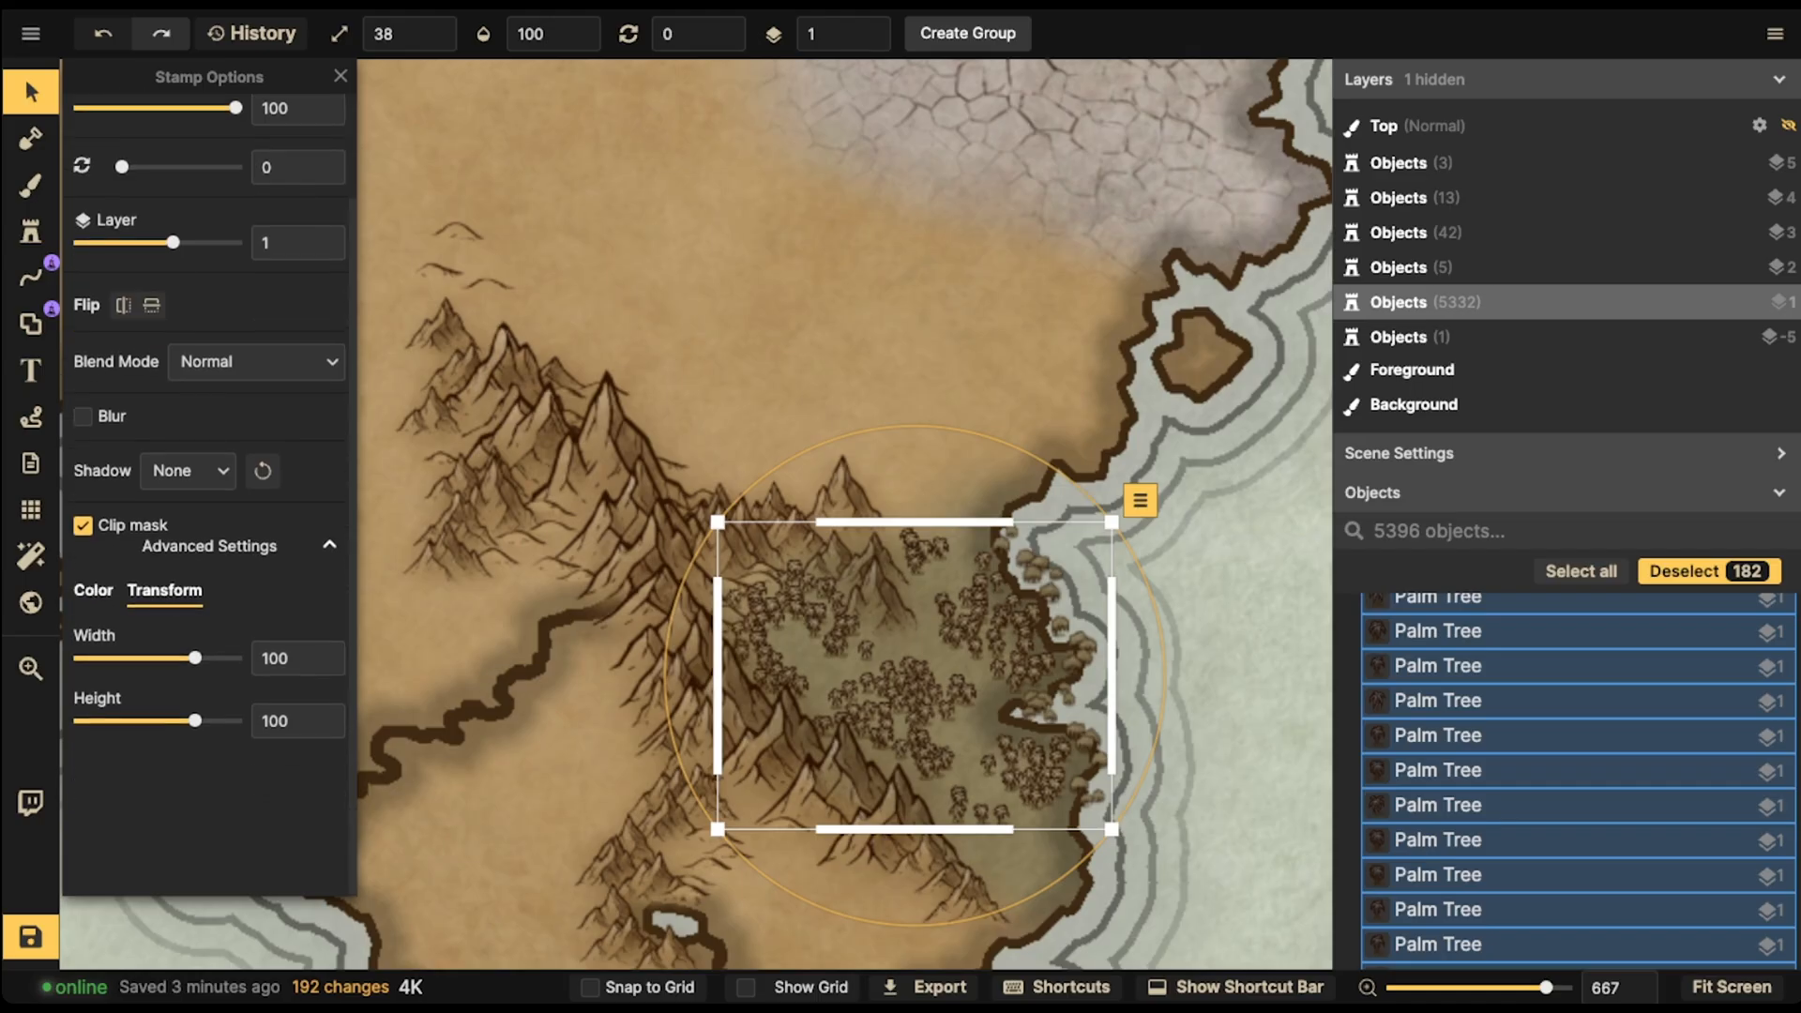
pyautogui.click(93, 591)
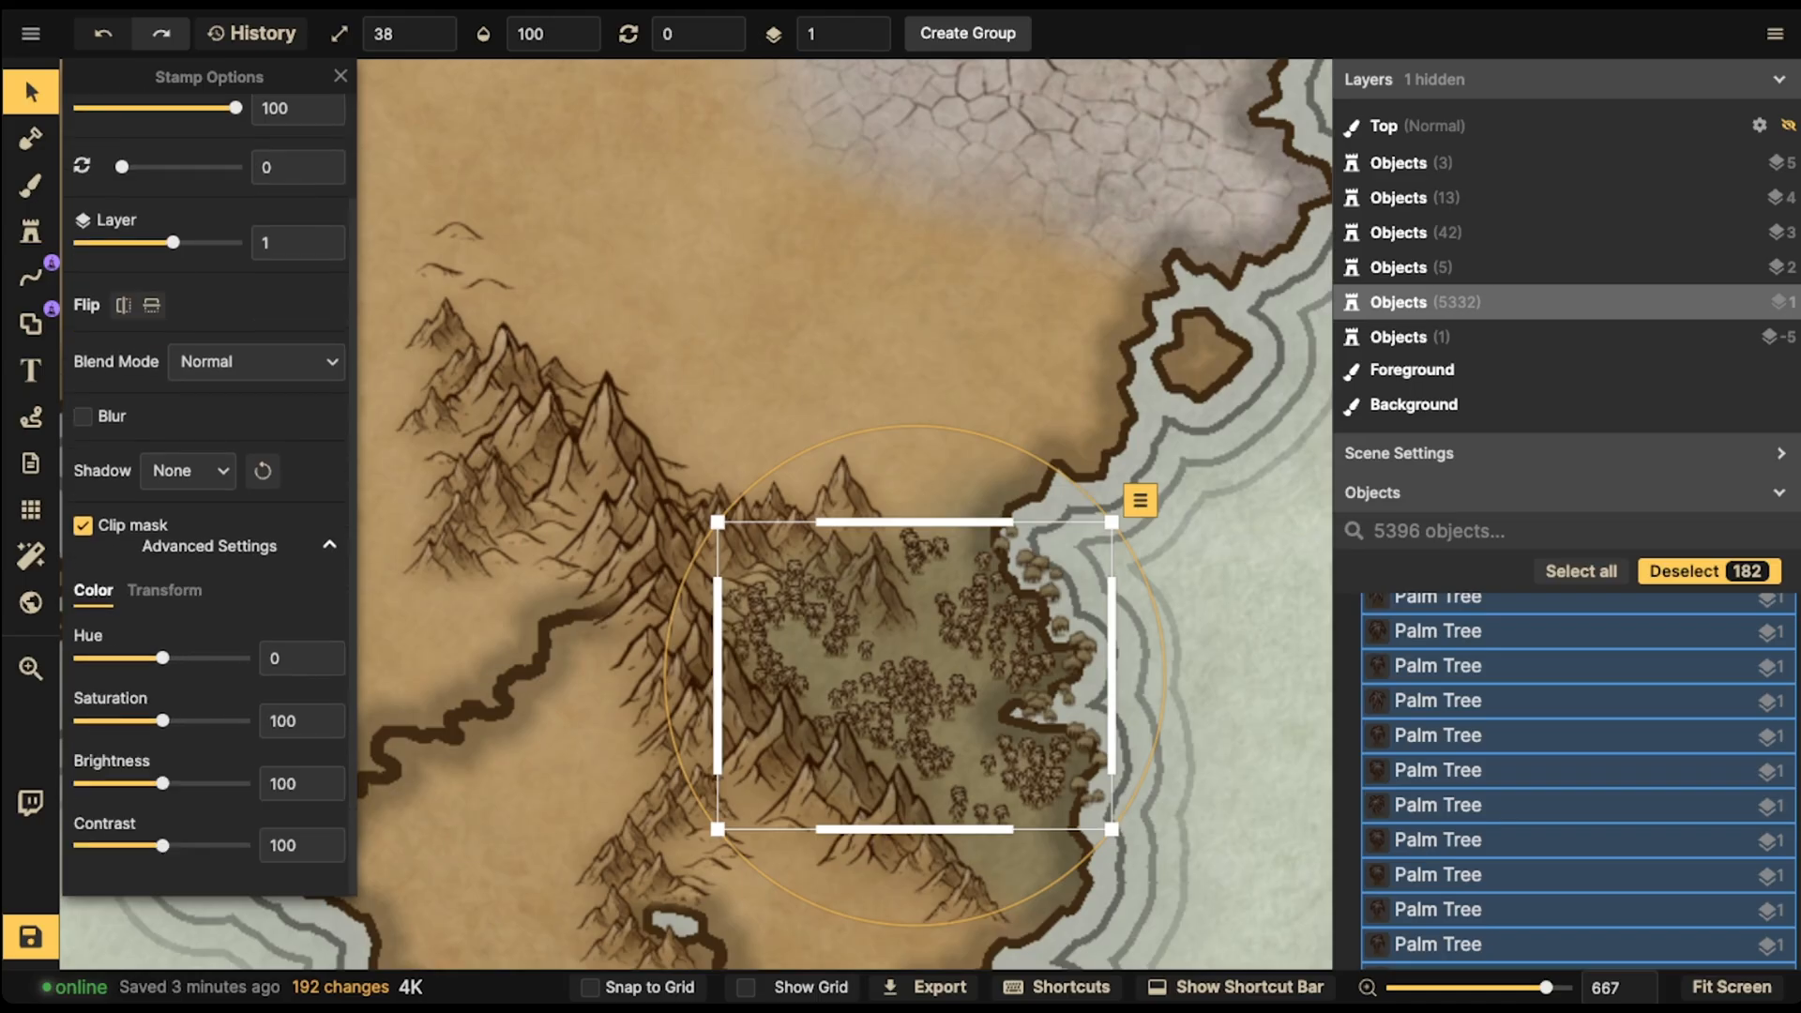
pyautogui.click(164, 590)
pyautogui.click(187, 470)
pyautogui.click(197, 638)
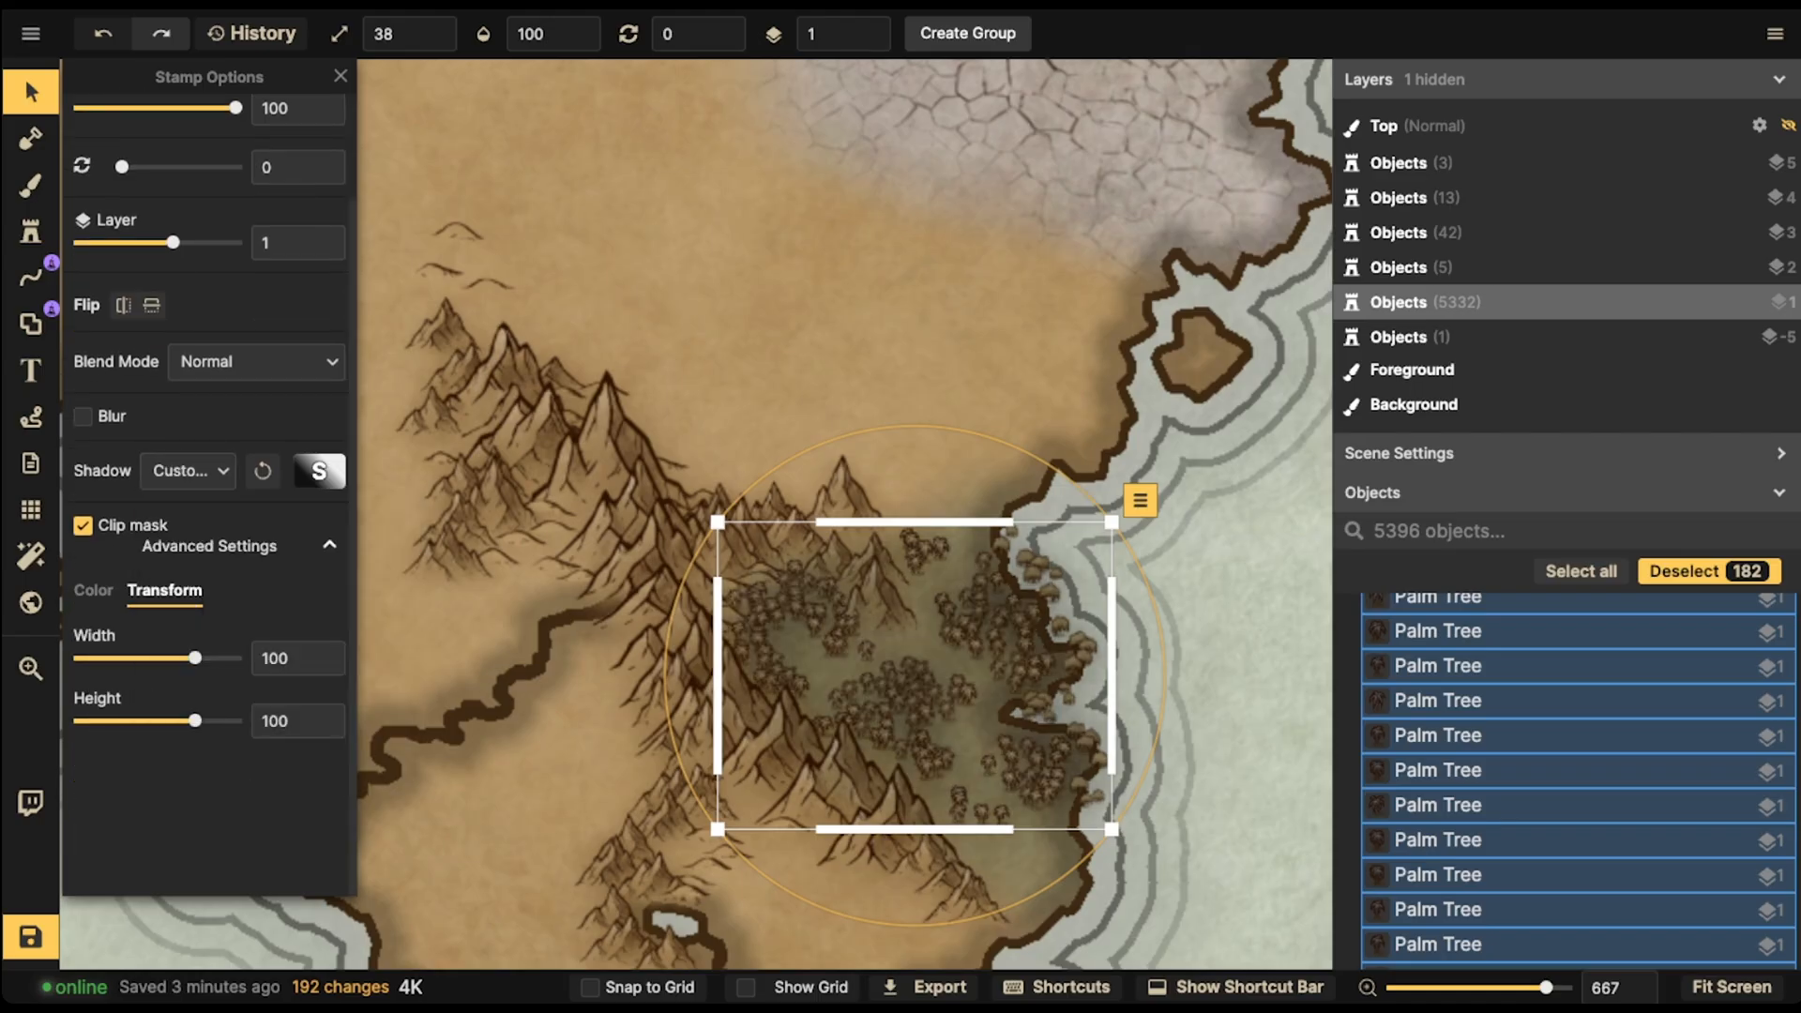
pyautogui.click(318, 469)
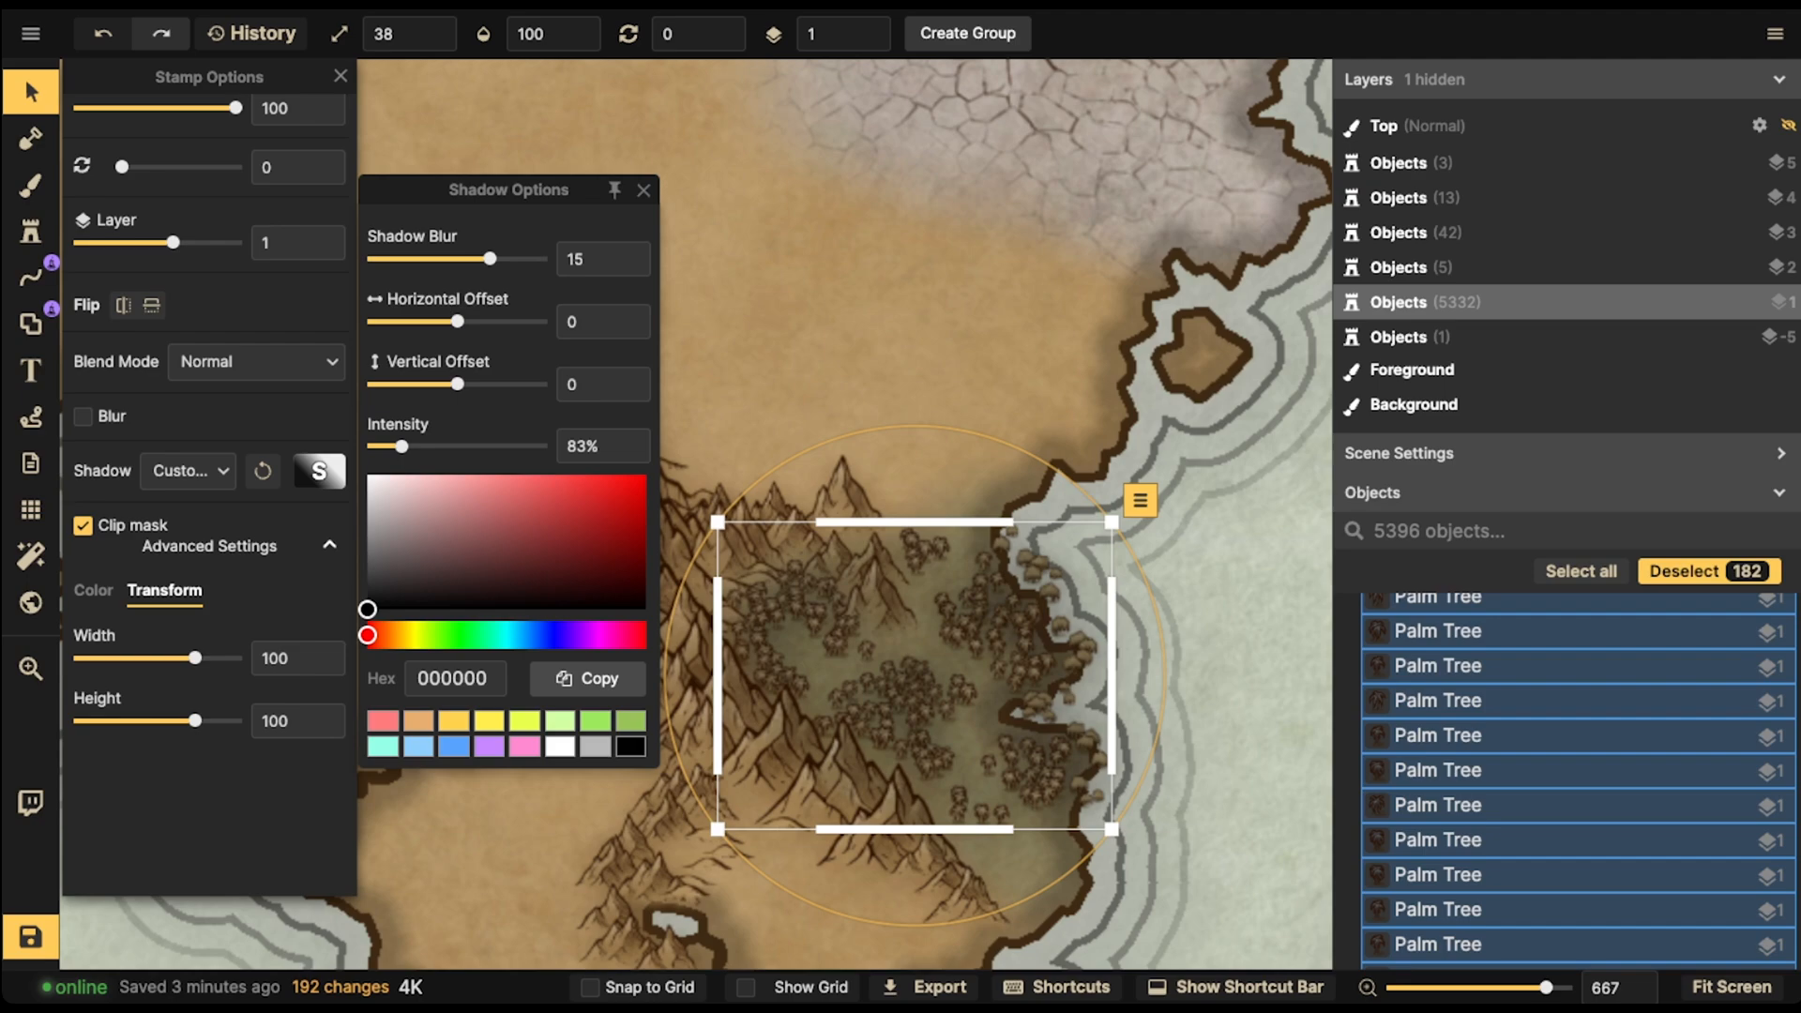
# - Set the trees' shadow colour to a dark green, hex 556842
pyautogui.click(594, 721)
pyautogui.click(560, 722)
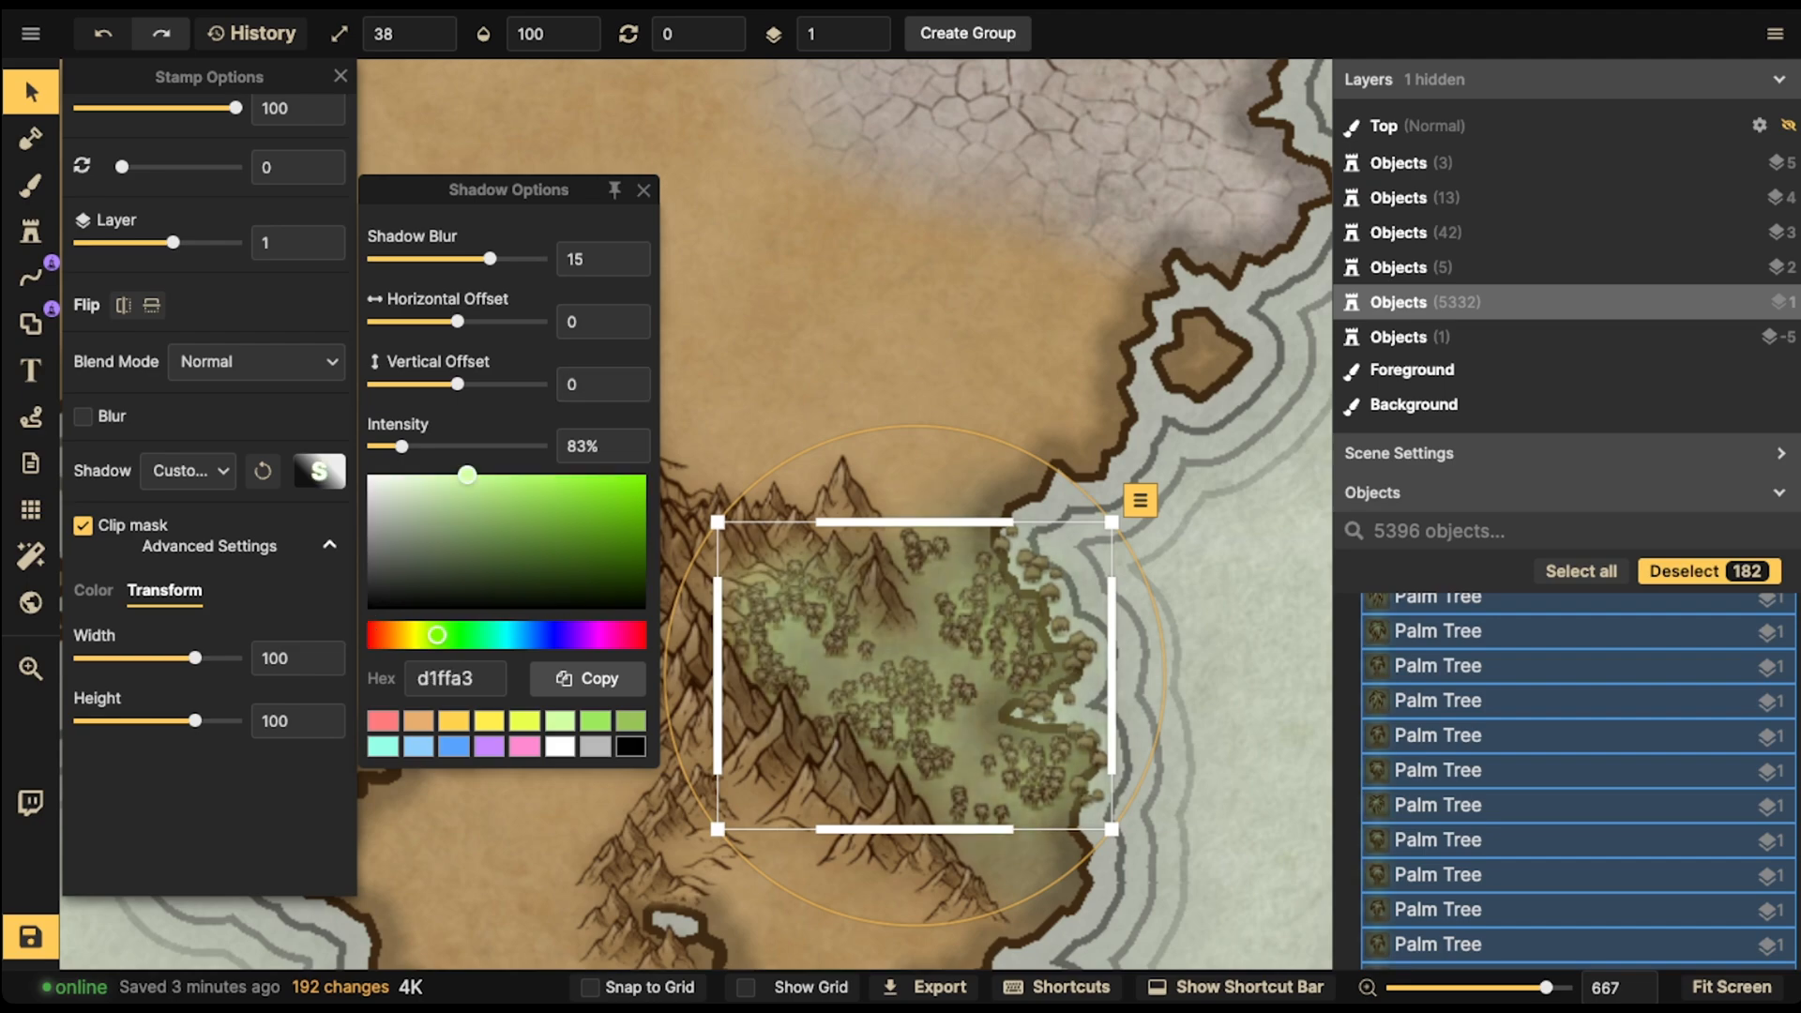
pyautogui.click(480, 559)
pyautogui.click(471, 554)
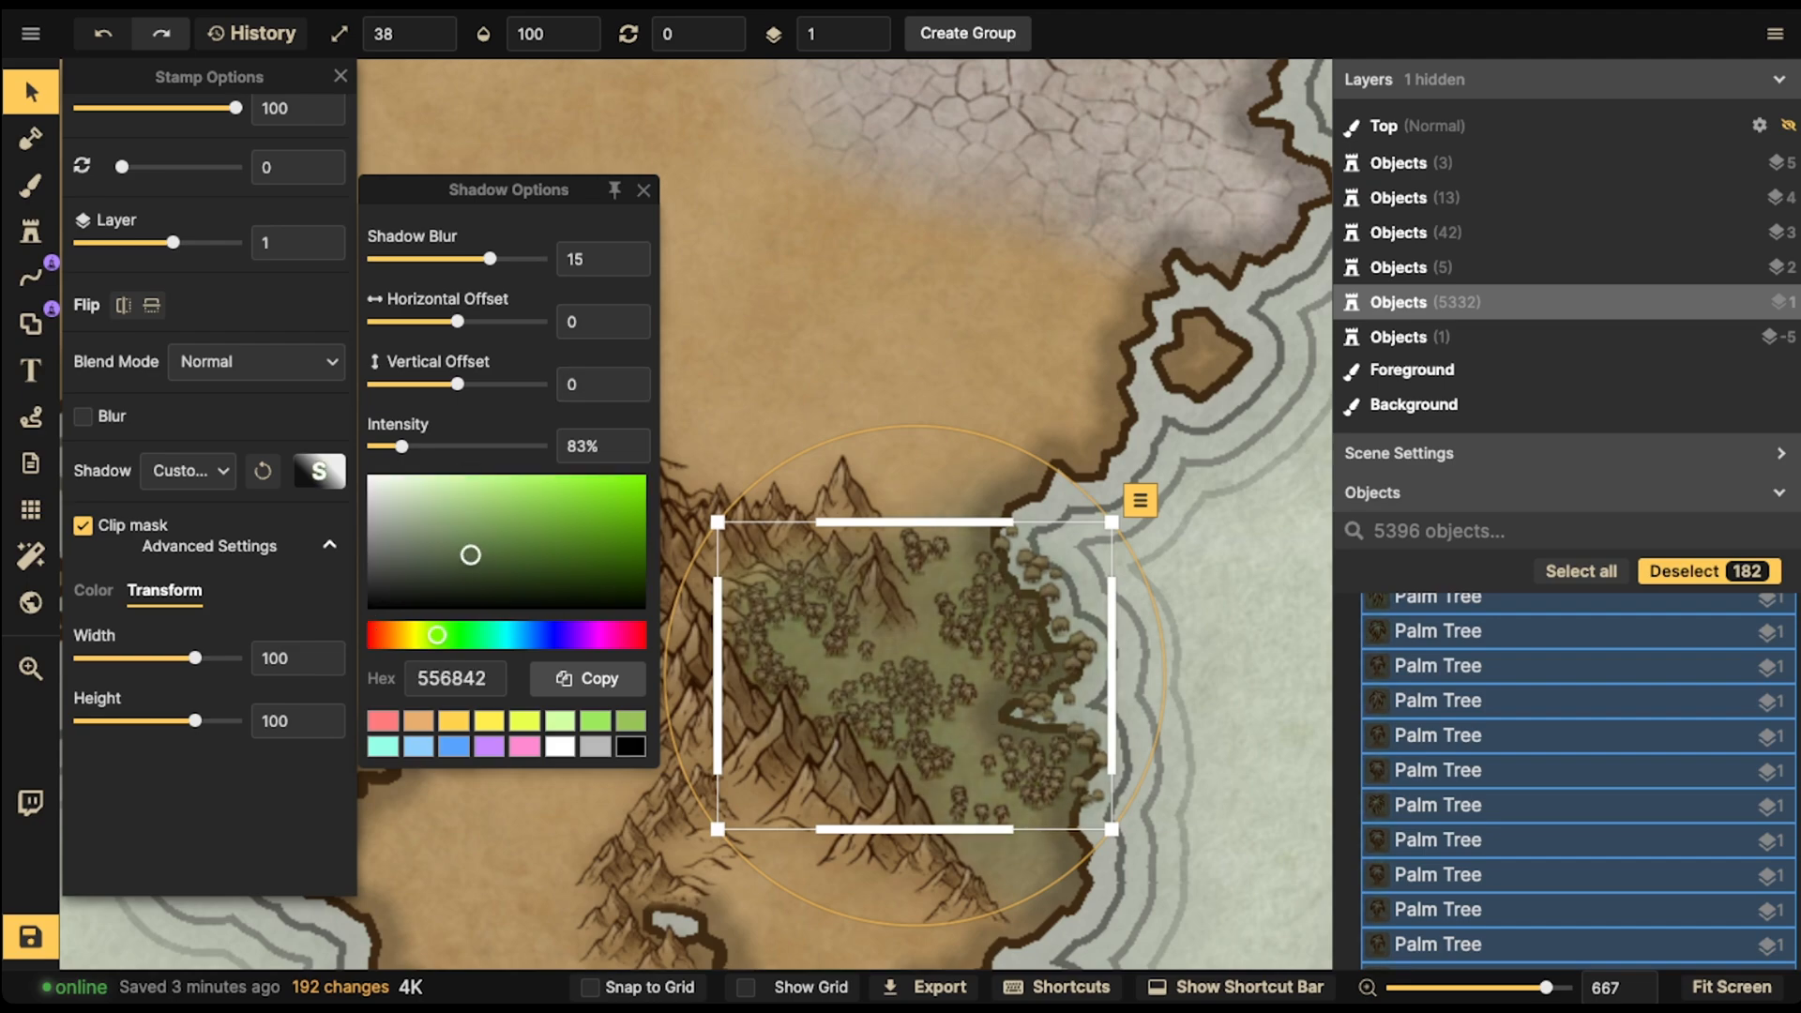
# - Lower the shadow blur to 2.3 and deselect the trees
pyautogui.moveTo(490, 259); pyautogui.dragTo(449, 259)
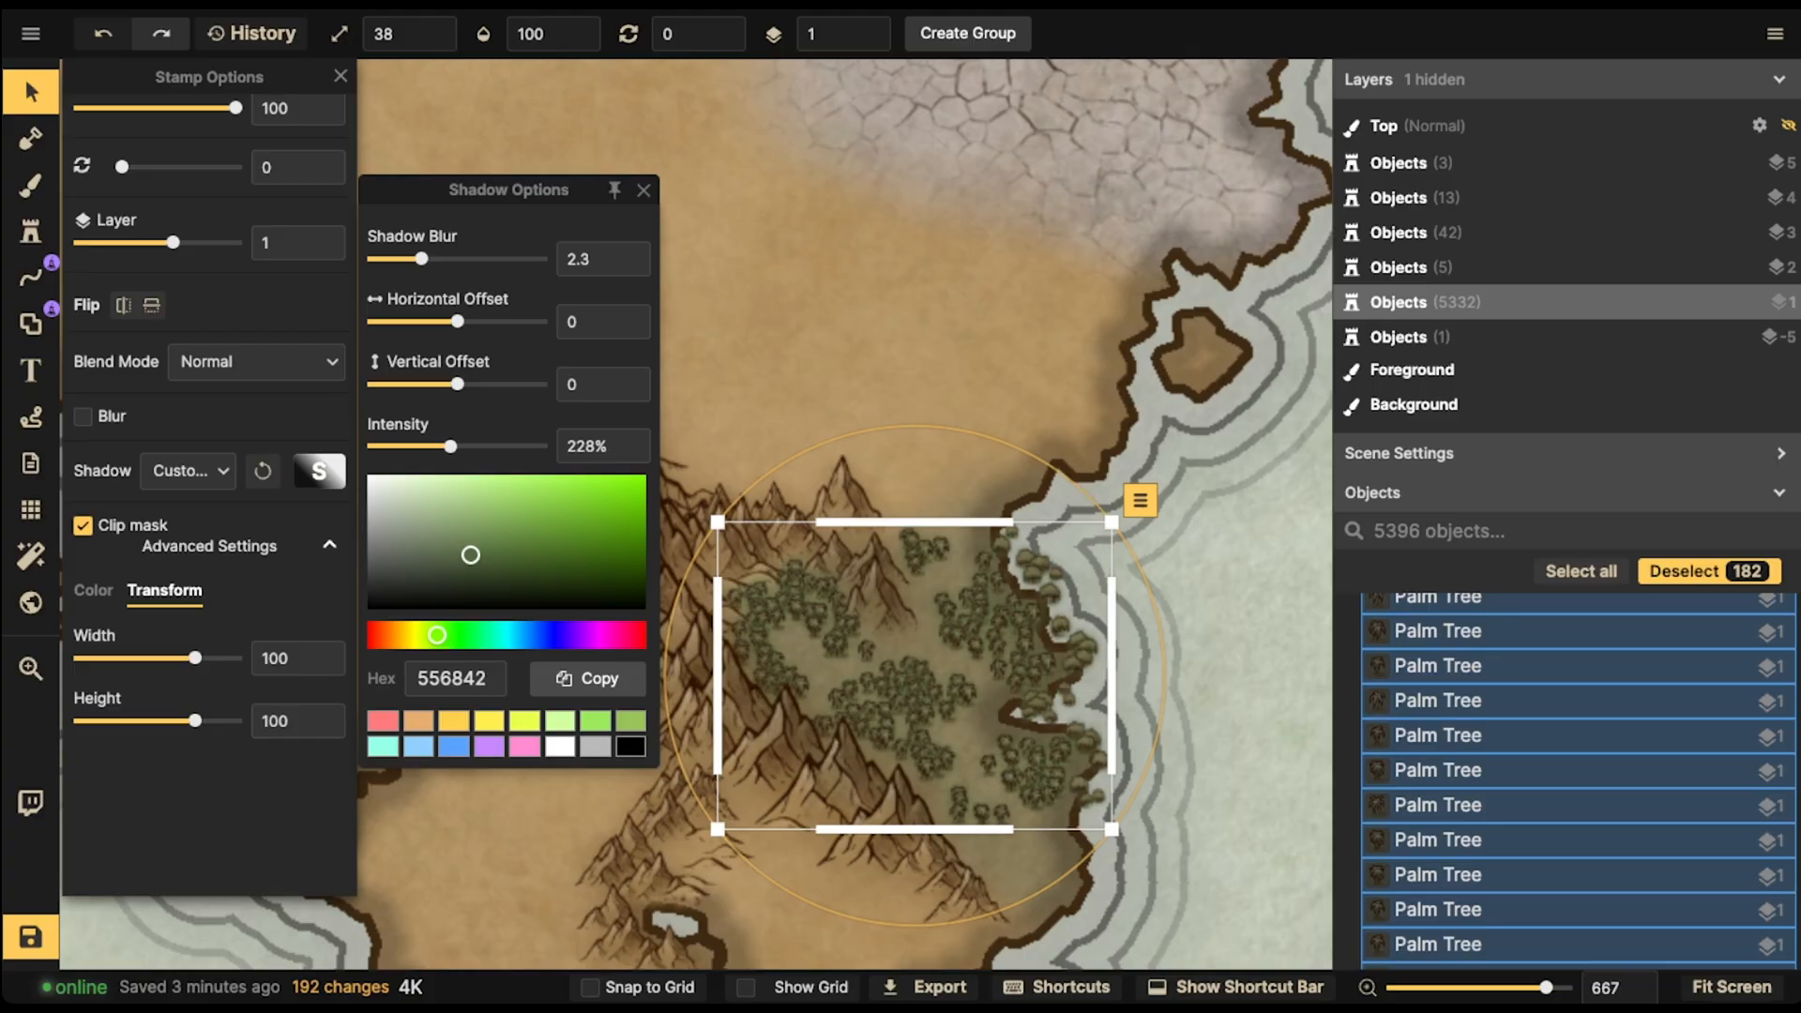
pyautogui.click(788, 310)
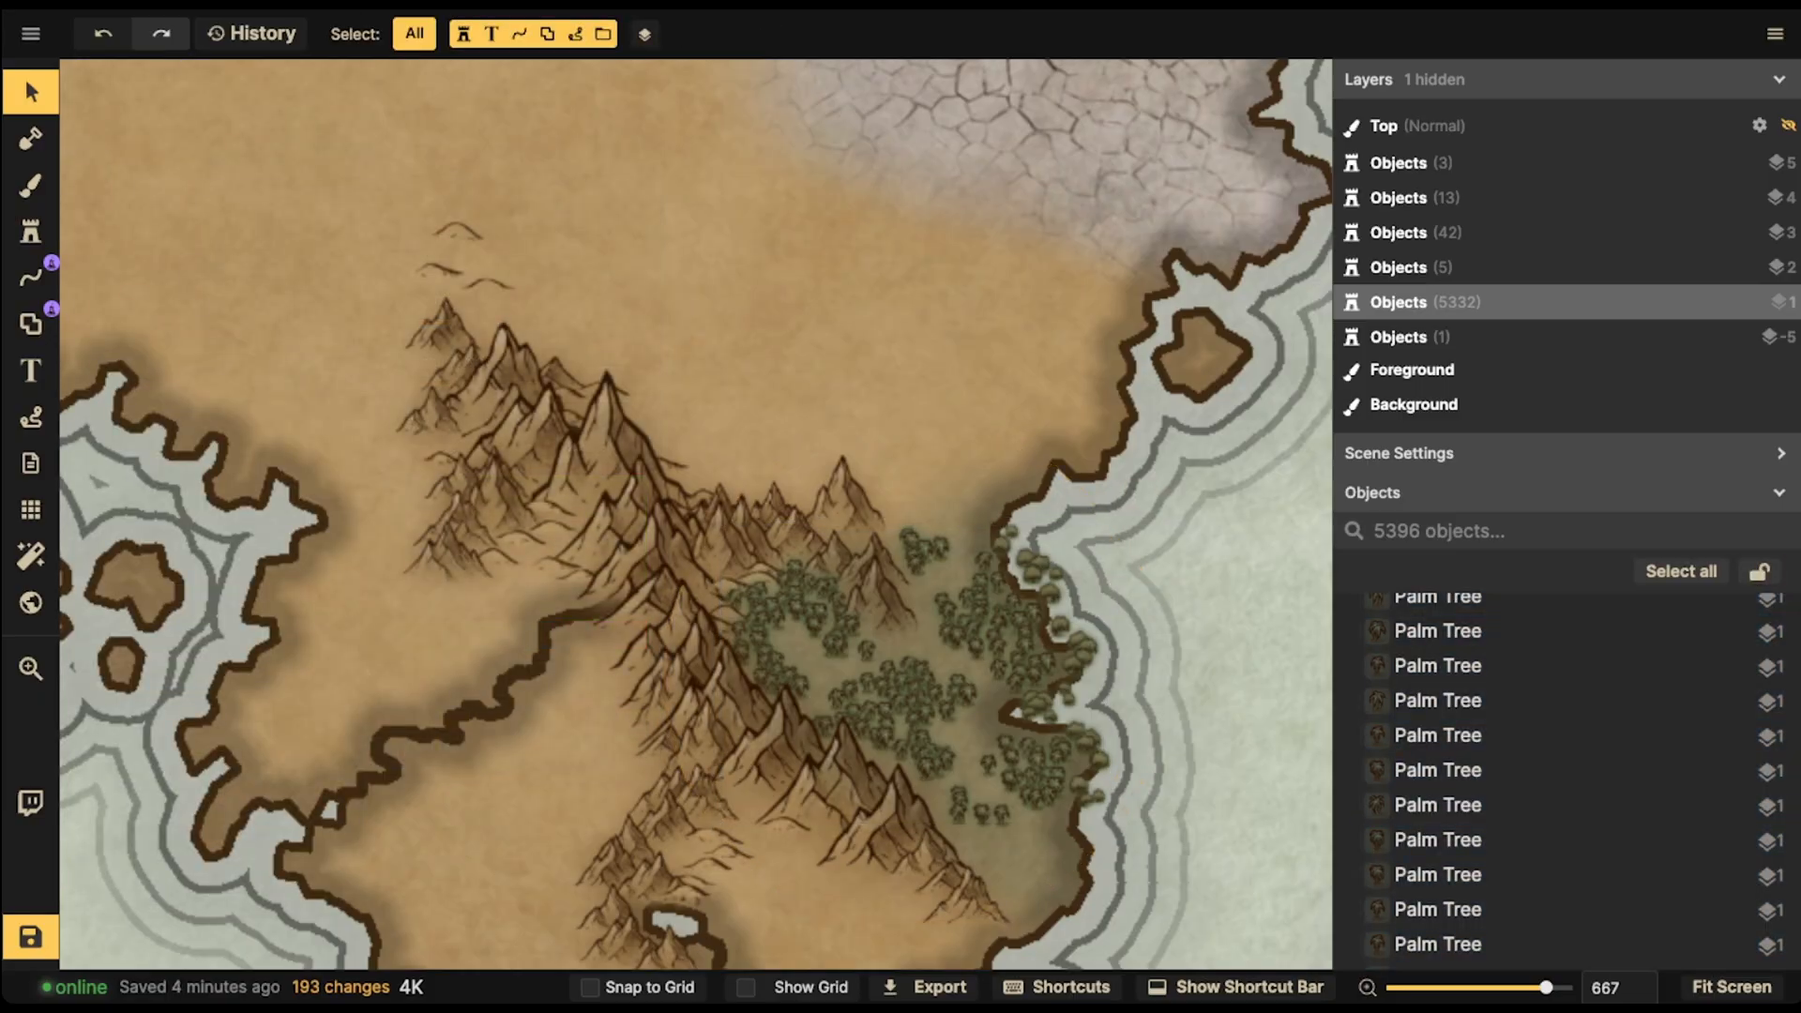
# - Choose the Parchment Ocean brush texture and set the brush opacity to 43
pyautogui.click(31, 186)
pyautogui.click(249, 507)
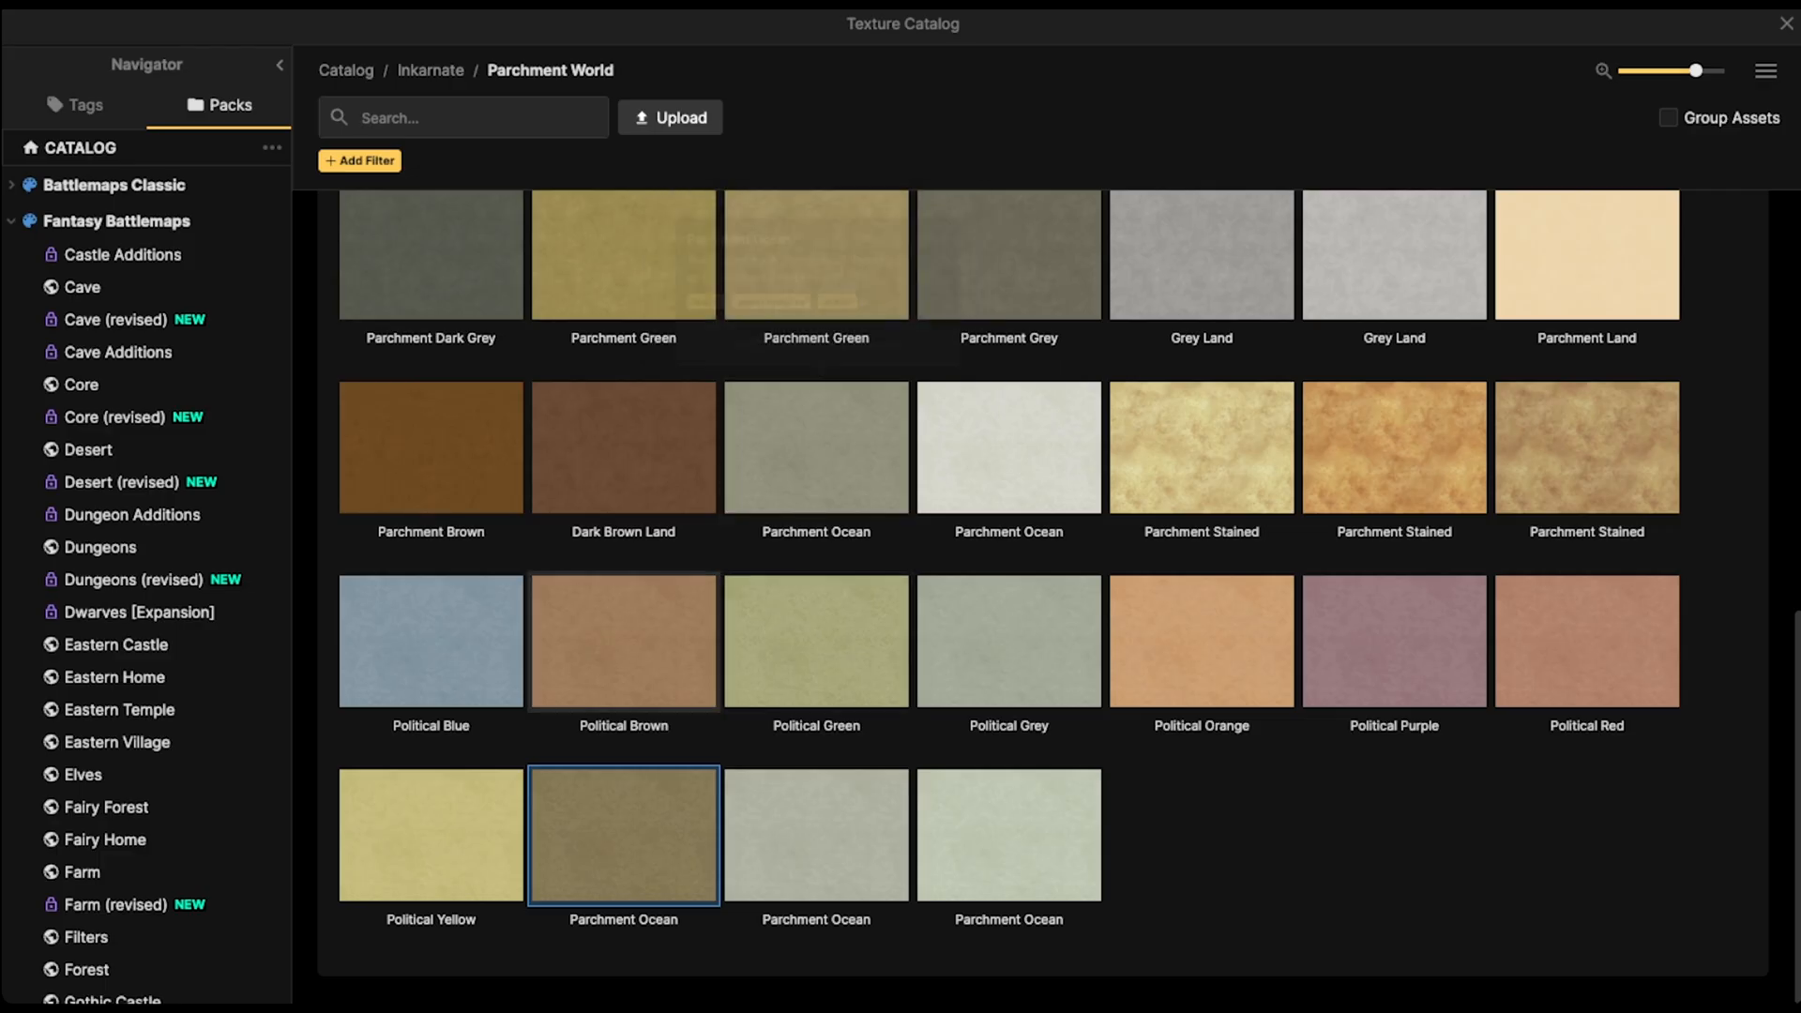
pyautogui.click(624, 834)
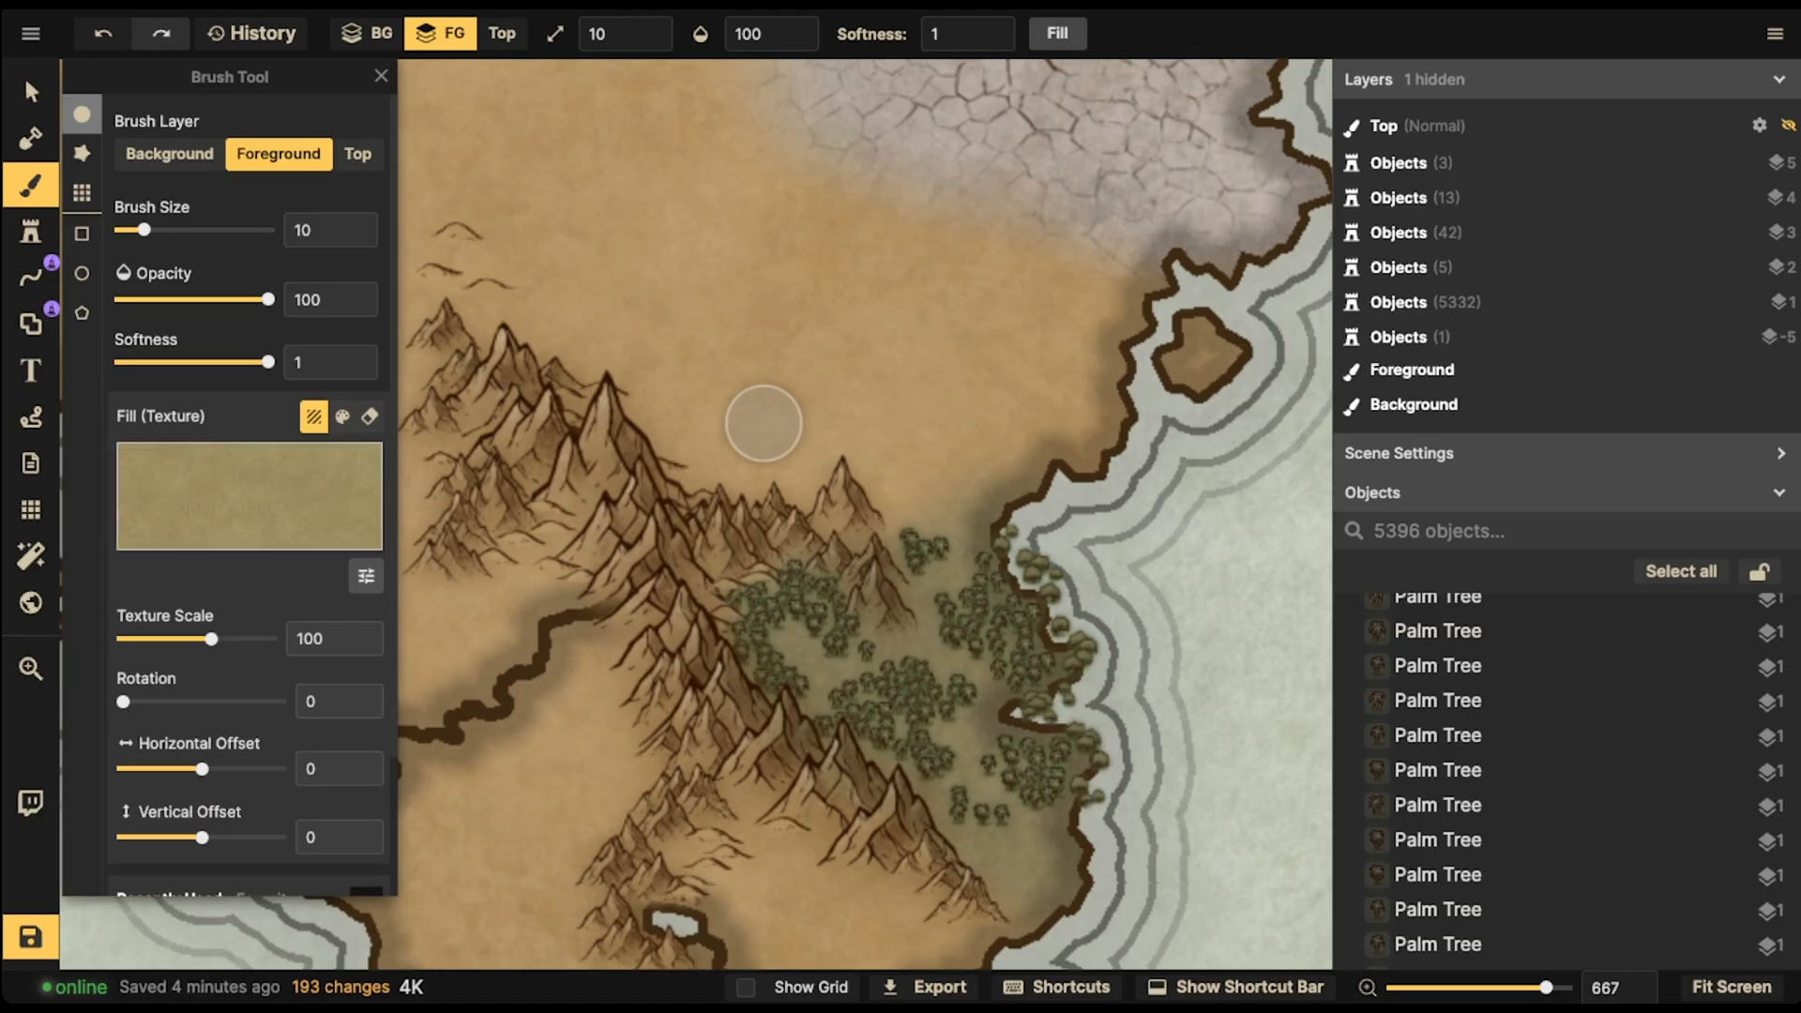
pyautogui.click(610, 34)
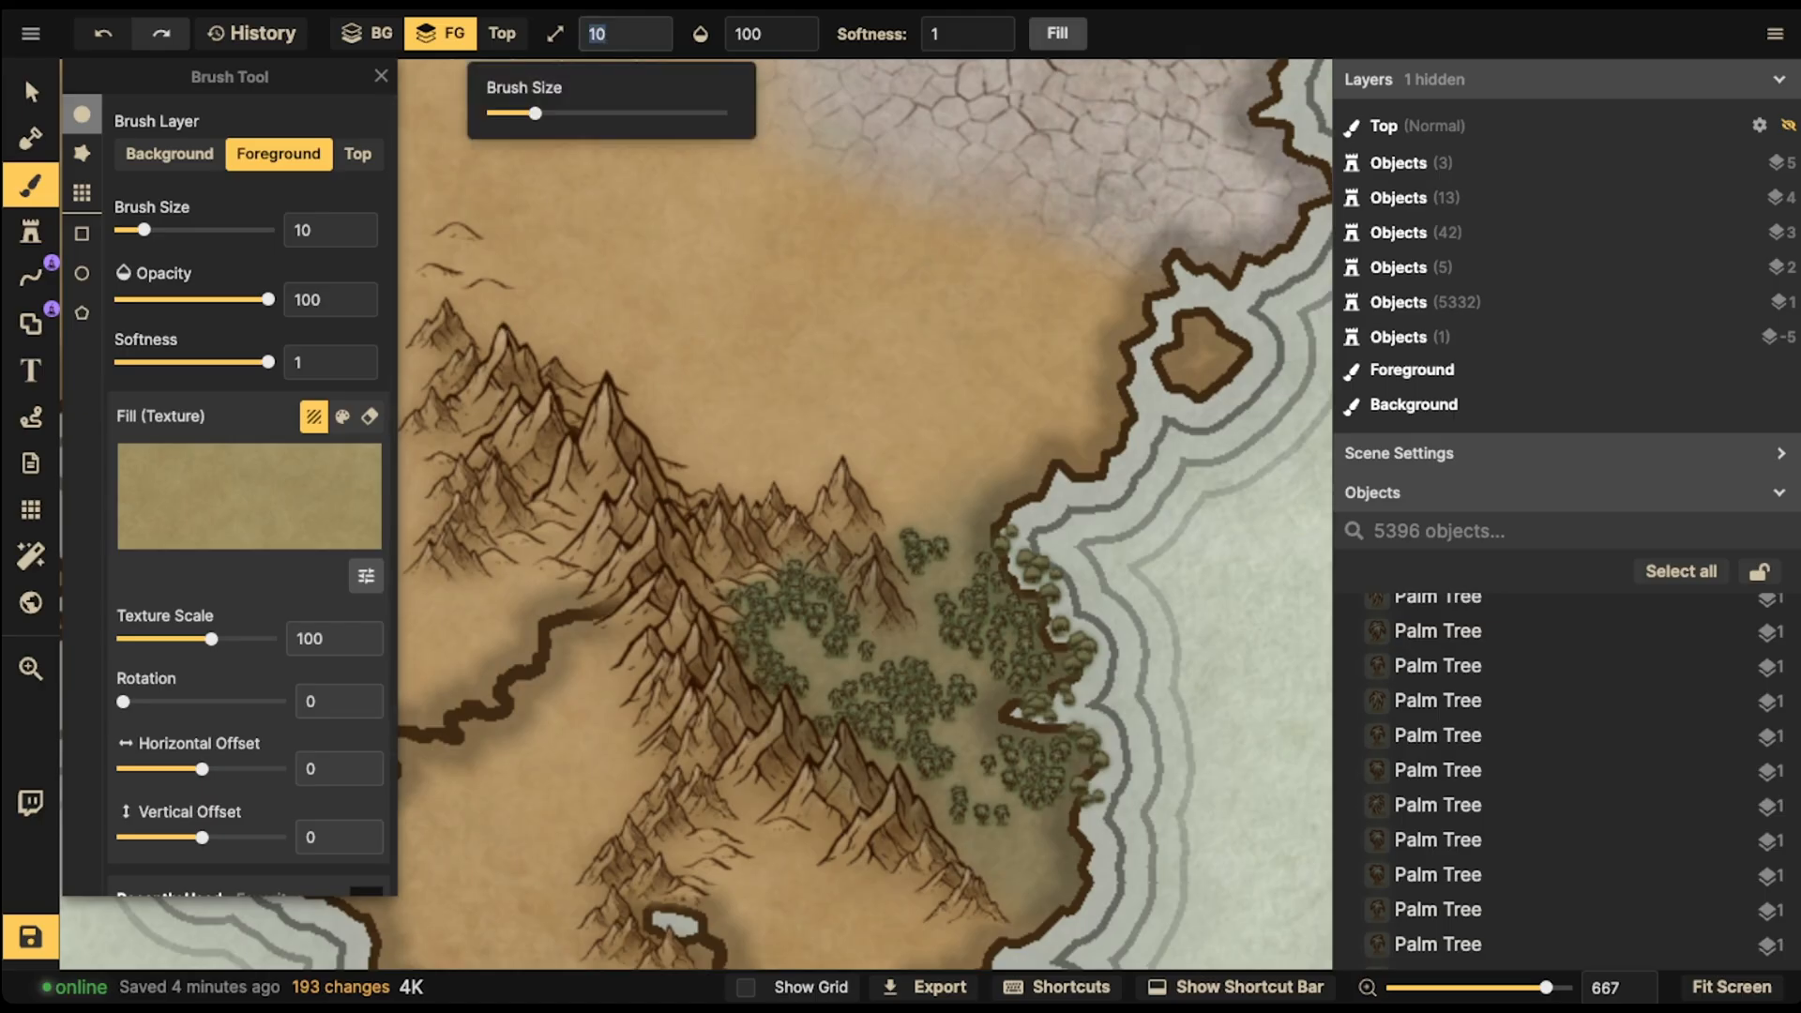
pyautogui.click(764, 34)
pyautogui.moveTo(865, 114); pyautogui.dragTo(737, 113)
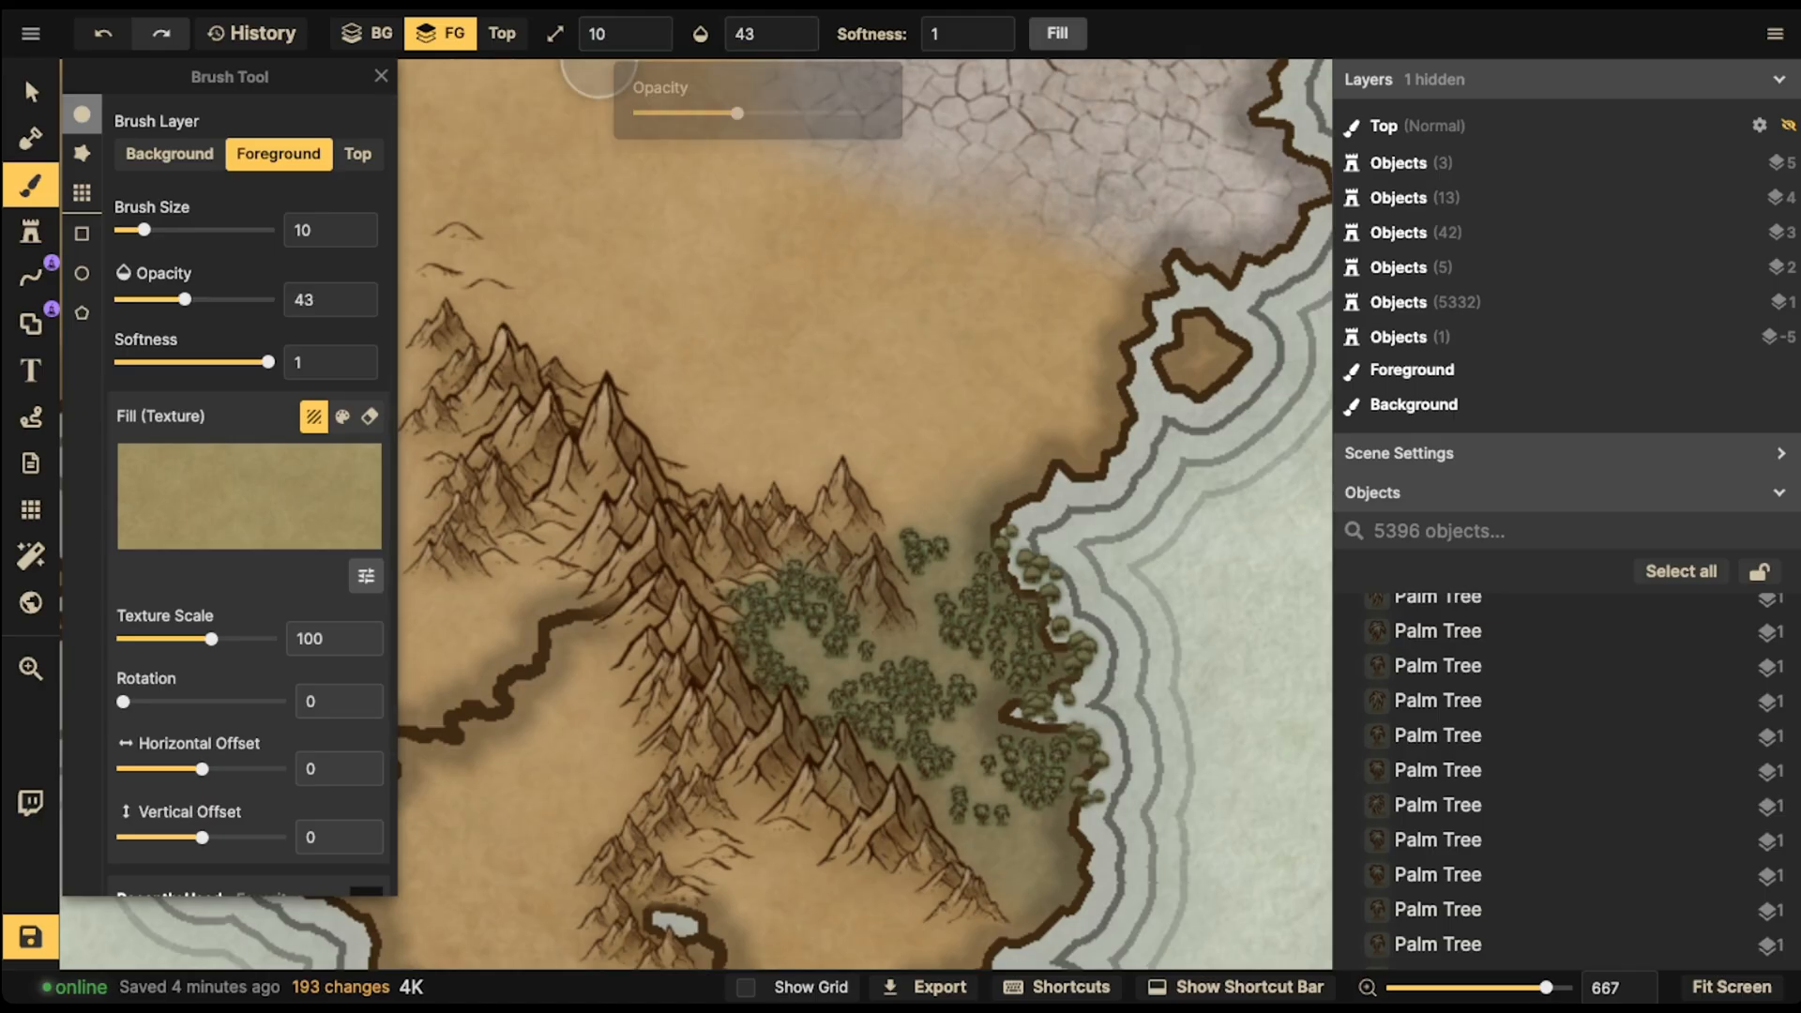
# - Dab the translucent texture among the trees in the centre and northern part of the forest
pyautogui.click(796, 636)
pyautogui.click(827, 675)
pyautogui.click(847, 664)
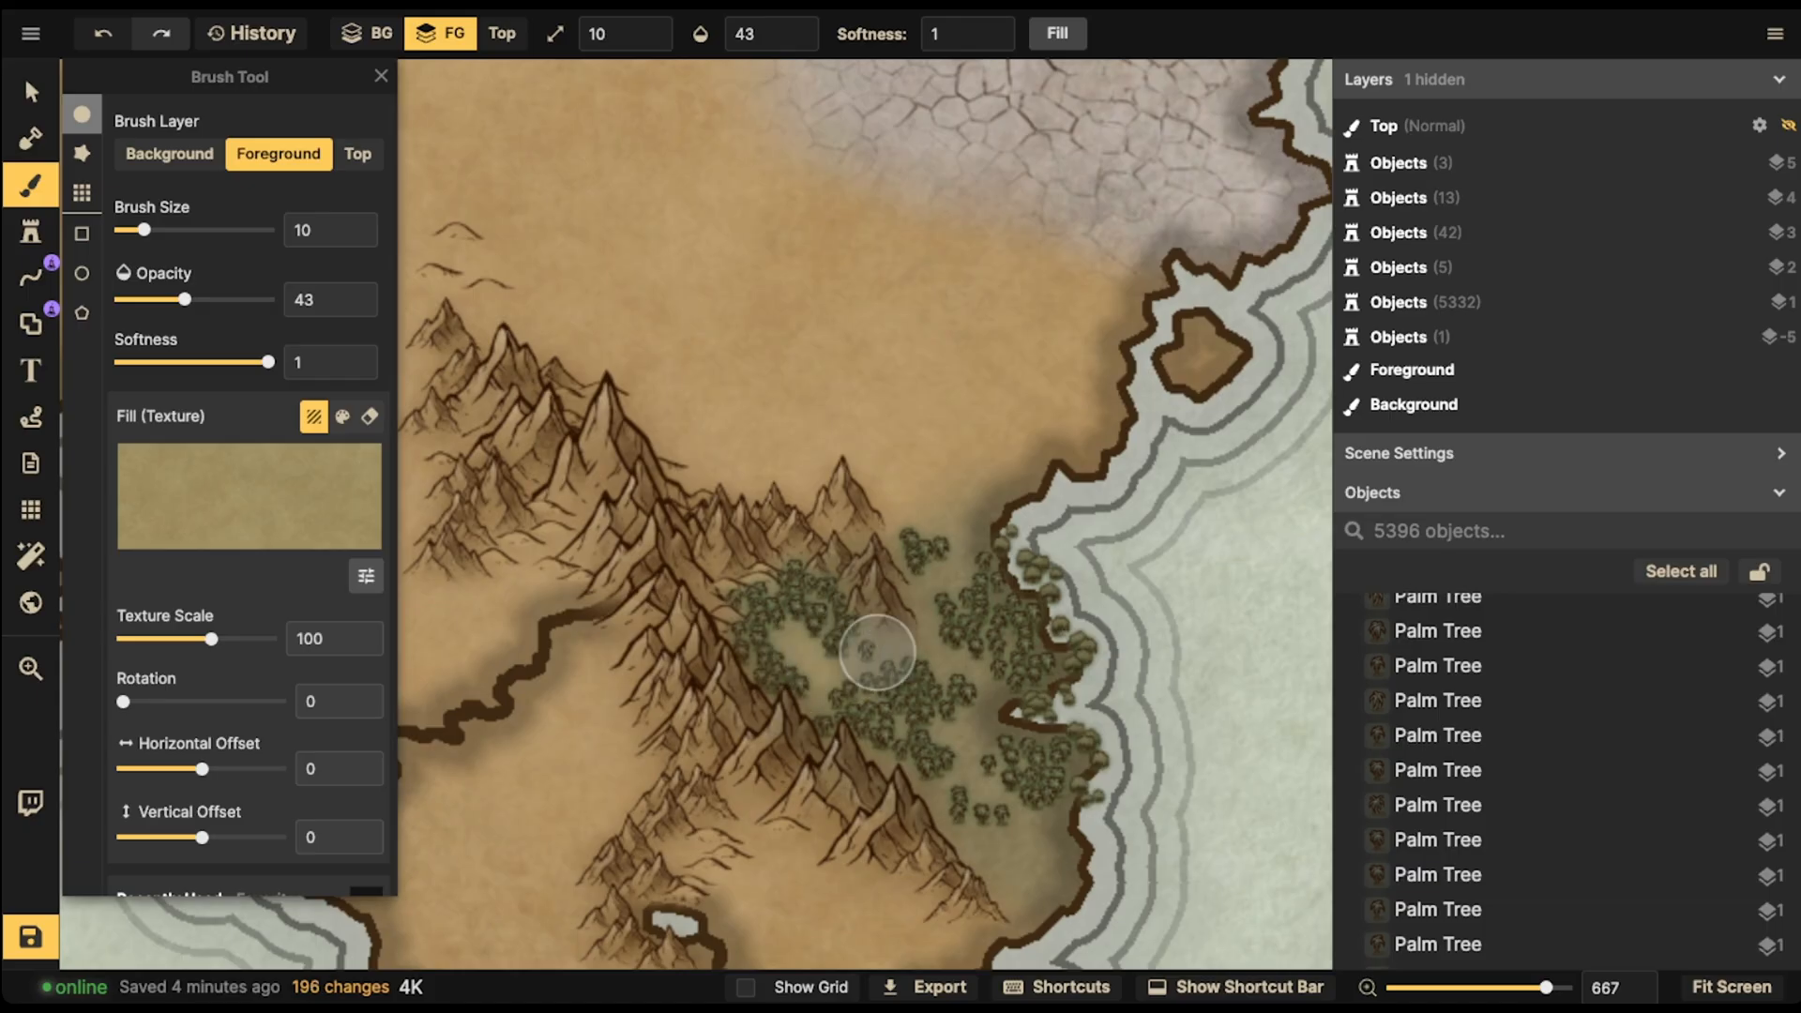
pyautogui.click(899, 642)
pyautogui.click(932, 630)
pyautogui.click(973, 559)
pyautogui.click(949, 582)
pyautogui.click(941, 508)
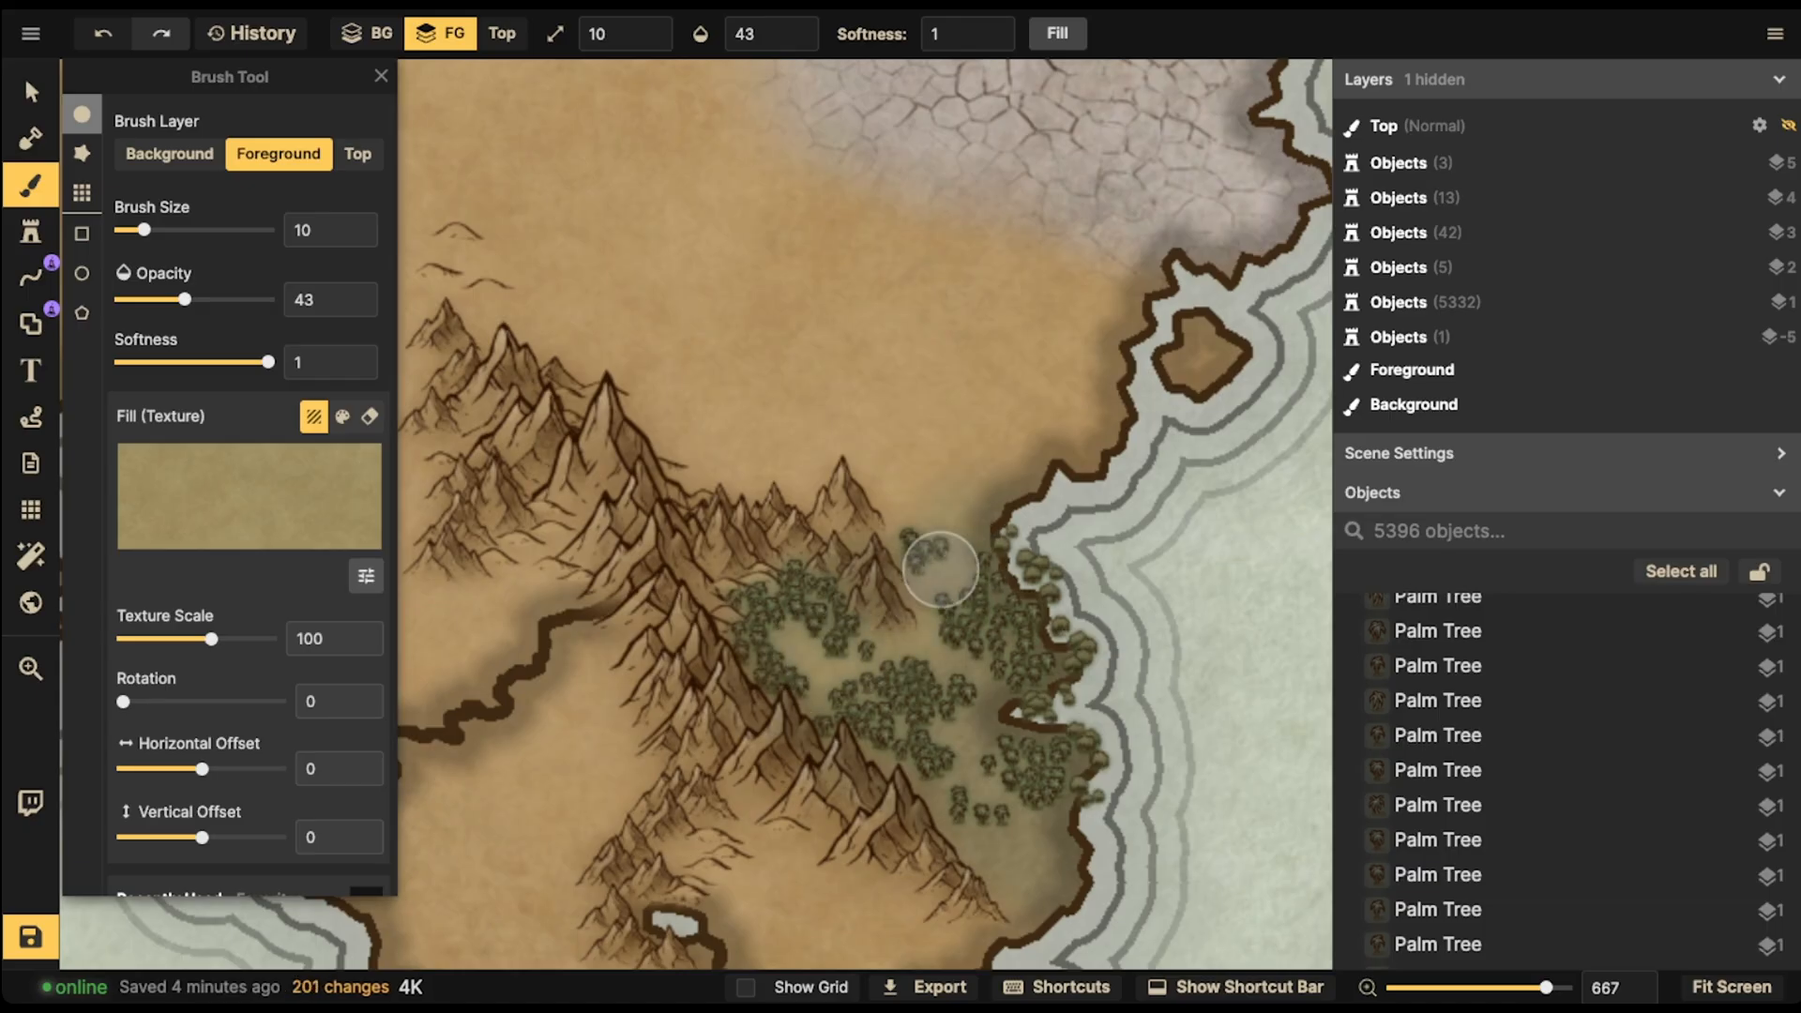
pyautogui.click(912, 601)
pyautogui.click(925, 639)
pyautogui.click(948, 656)
pyautogui.click(966, 657)
pyautogui.click(963, 662)
pyautogui.click(938, 653)
pyautogui.click(913, 642)
pyautogui.click(884, 645)
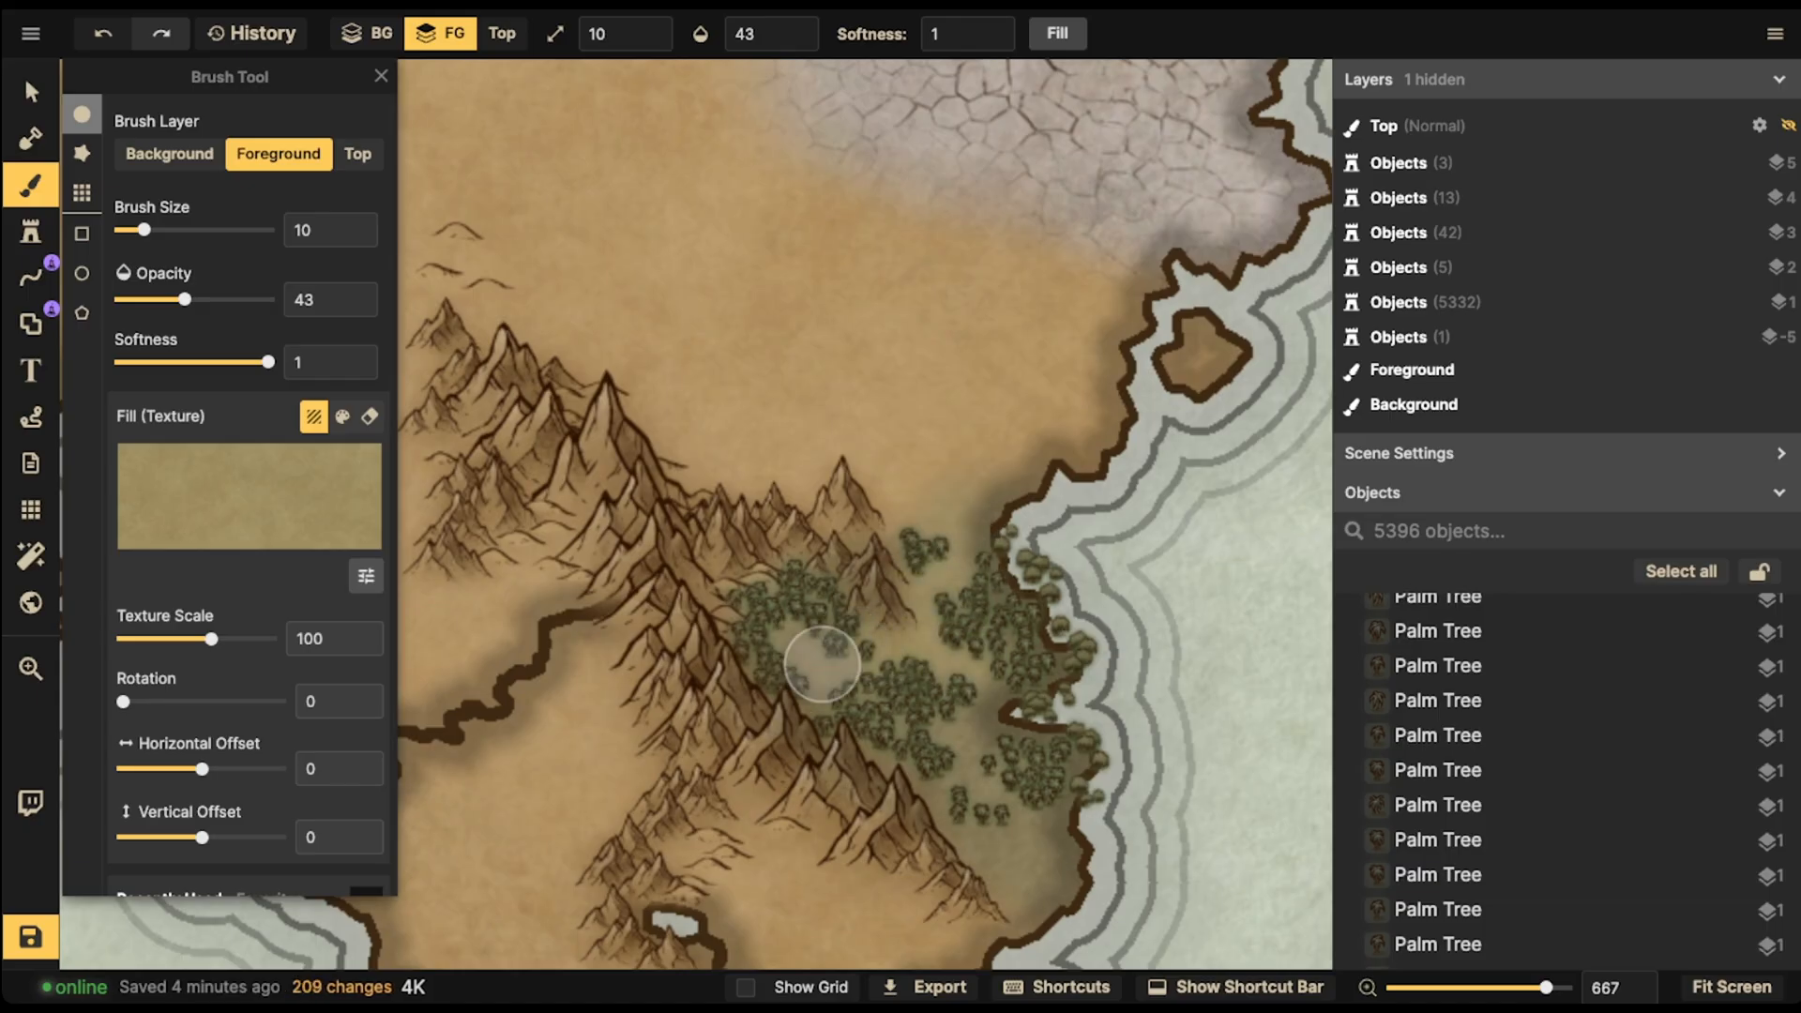
# - Continue dabbing the texture around the southern trees near the coast and along the forest's northern edge
pyautogui.click(906, 651)
pyautogui.click(936, 656)
pyautogui.click(965, 663)
pyautogui.click(982, 716)
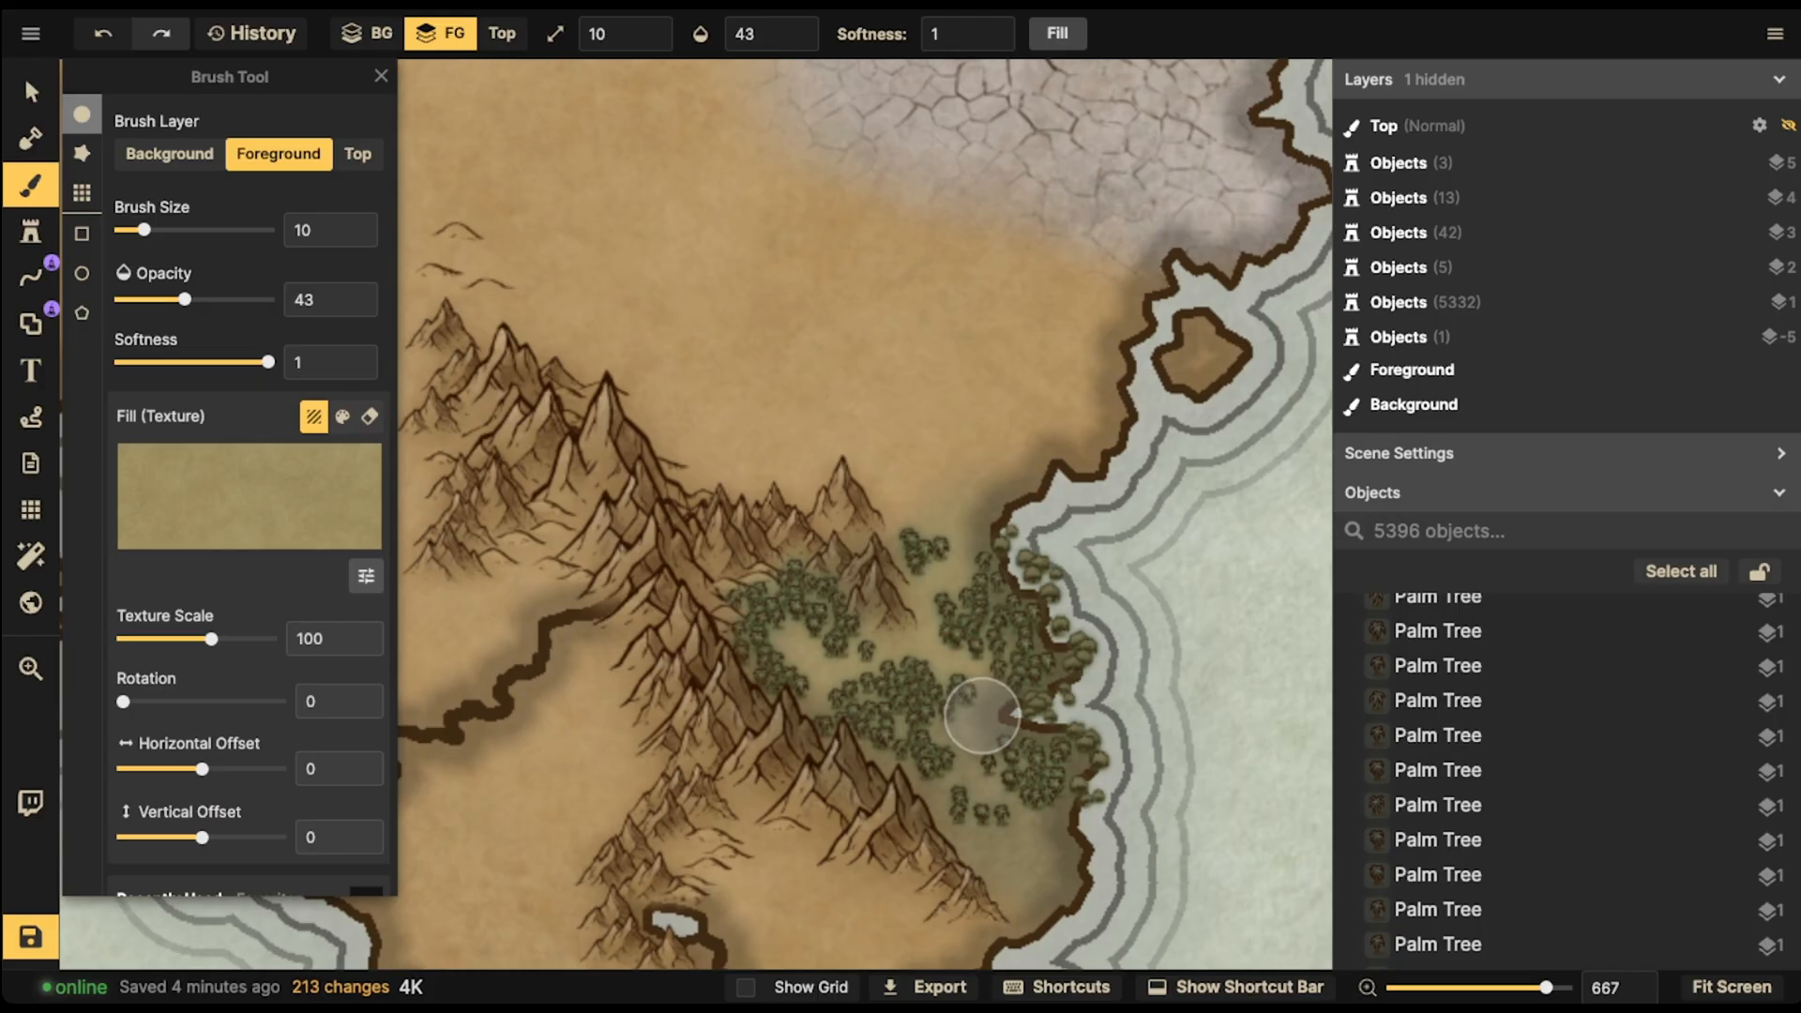
pyautogui.click(1002, 709)
pyautogui.click(967, 730)
pyautogui.click(980, 751)
pyautogui.click(997, 771)
pyautogui.click(992, 708)
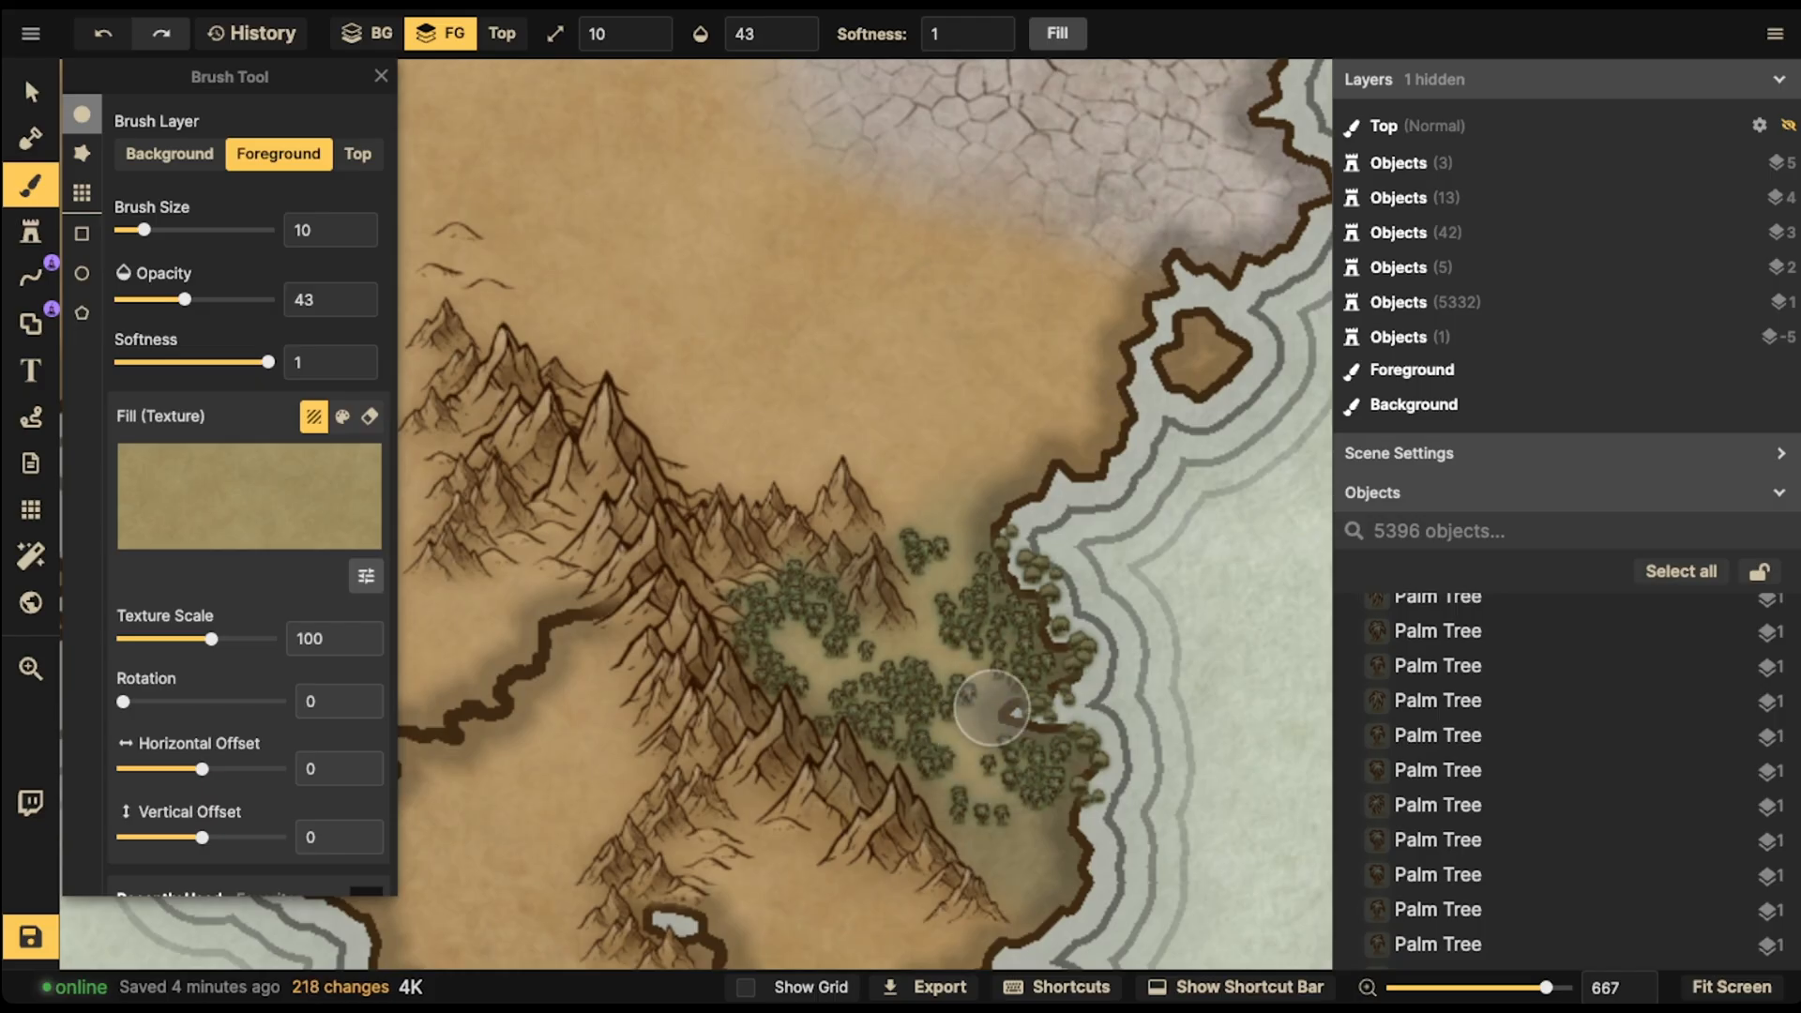
pyautogui.click(975, 730)
pyautogui.click(990, 701)
pyautogui.click(970, 735)
pyautogui.click(929, 638)
pyautogui.click(943, 578)
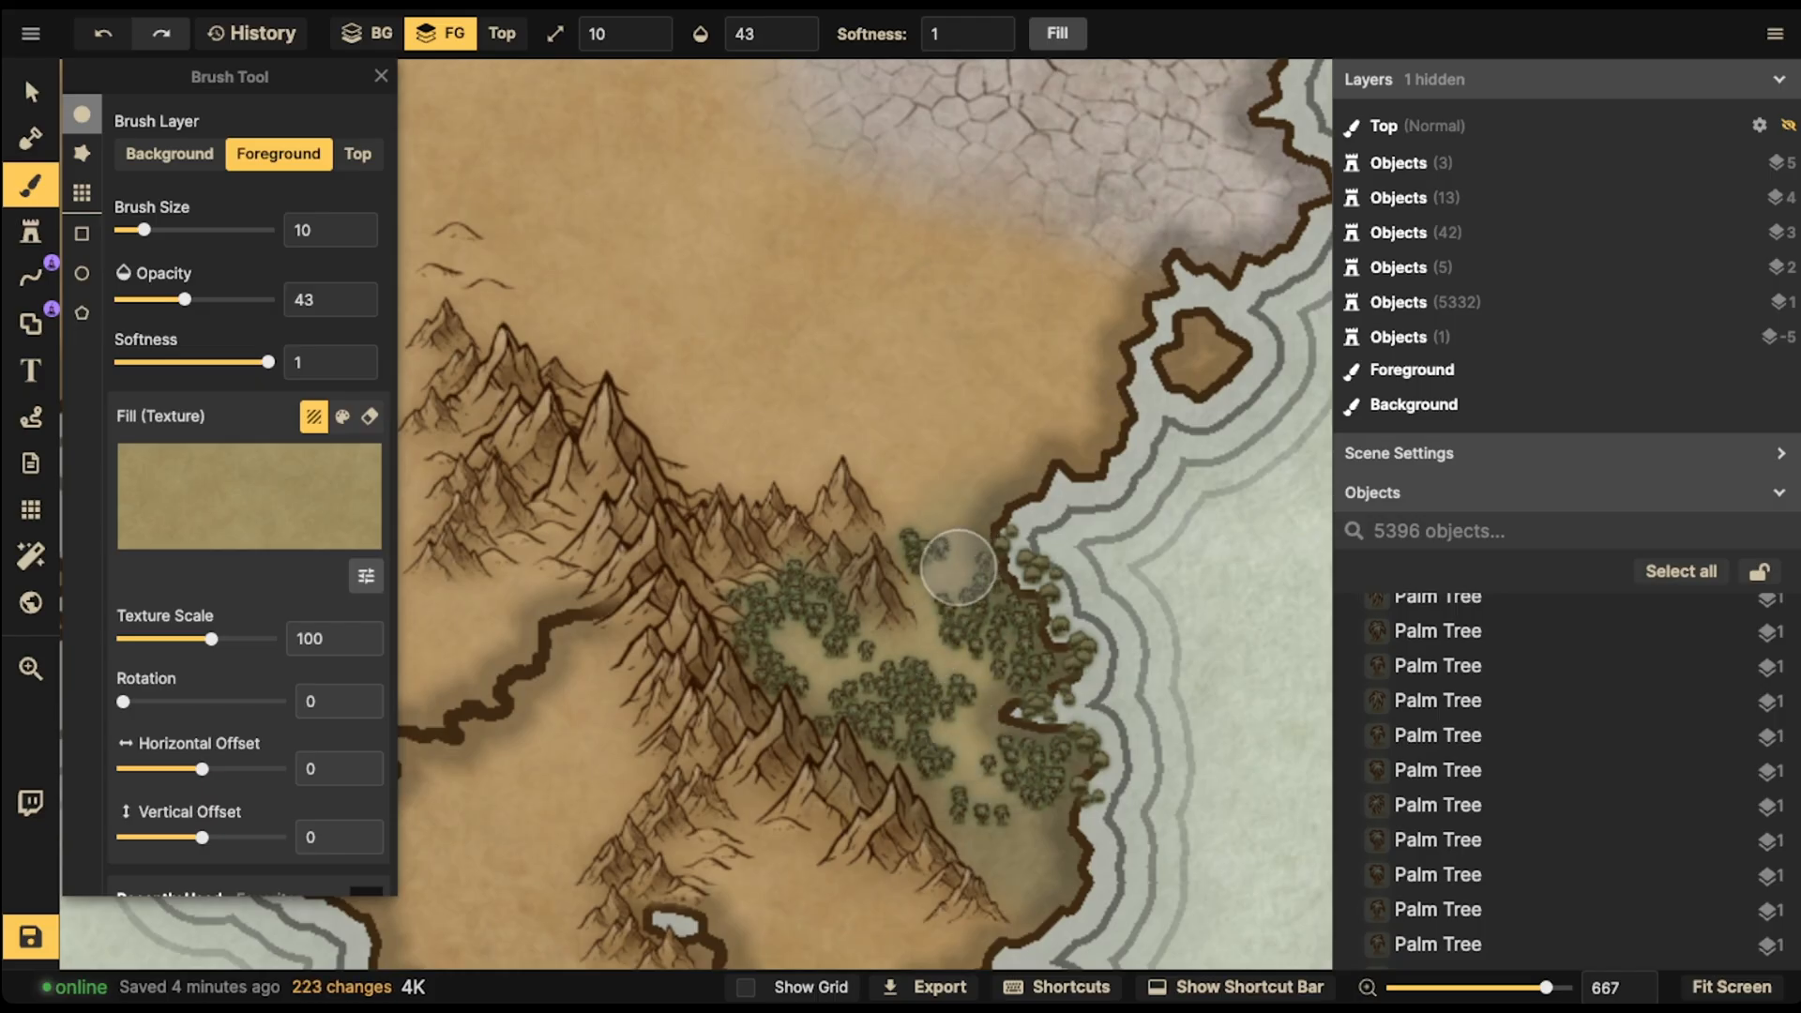
pyautogui.click(904, 655)
pyautogui.click(804, 621)
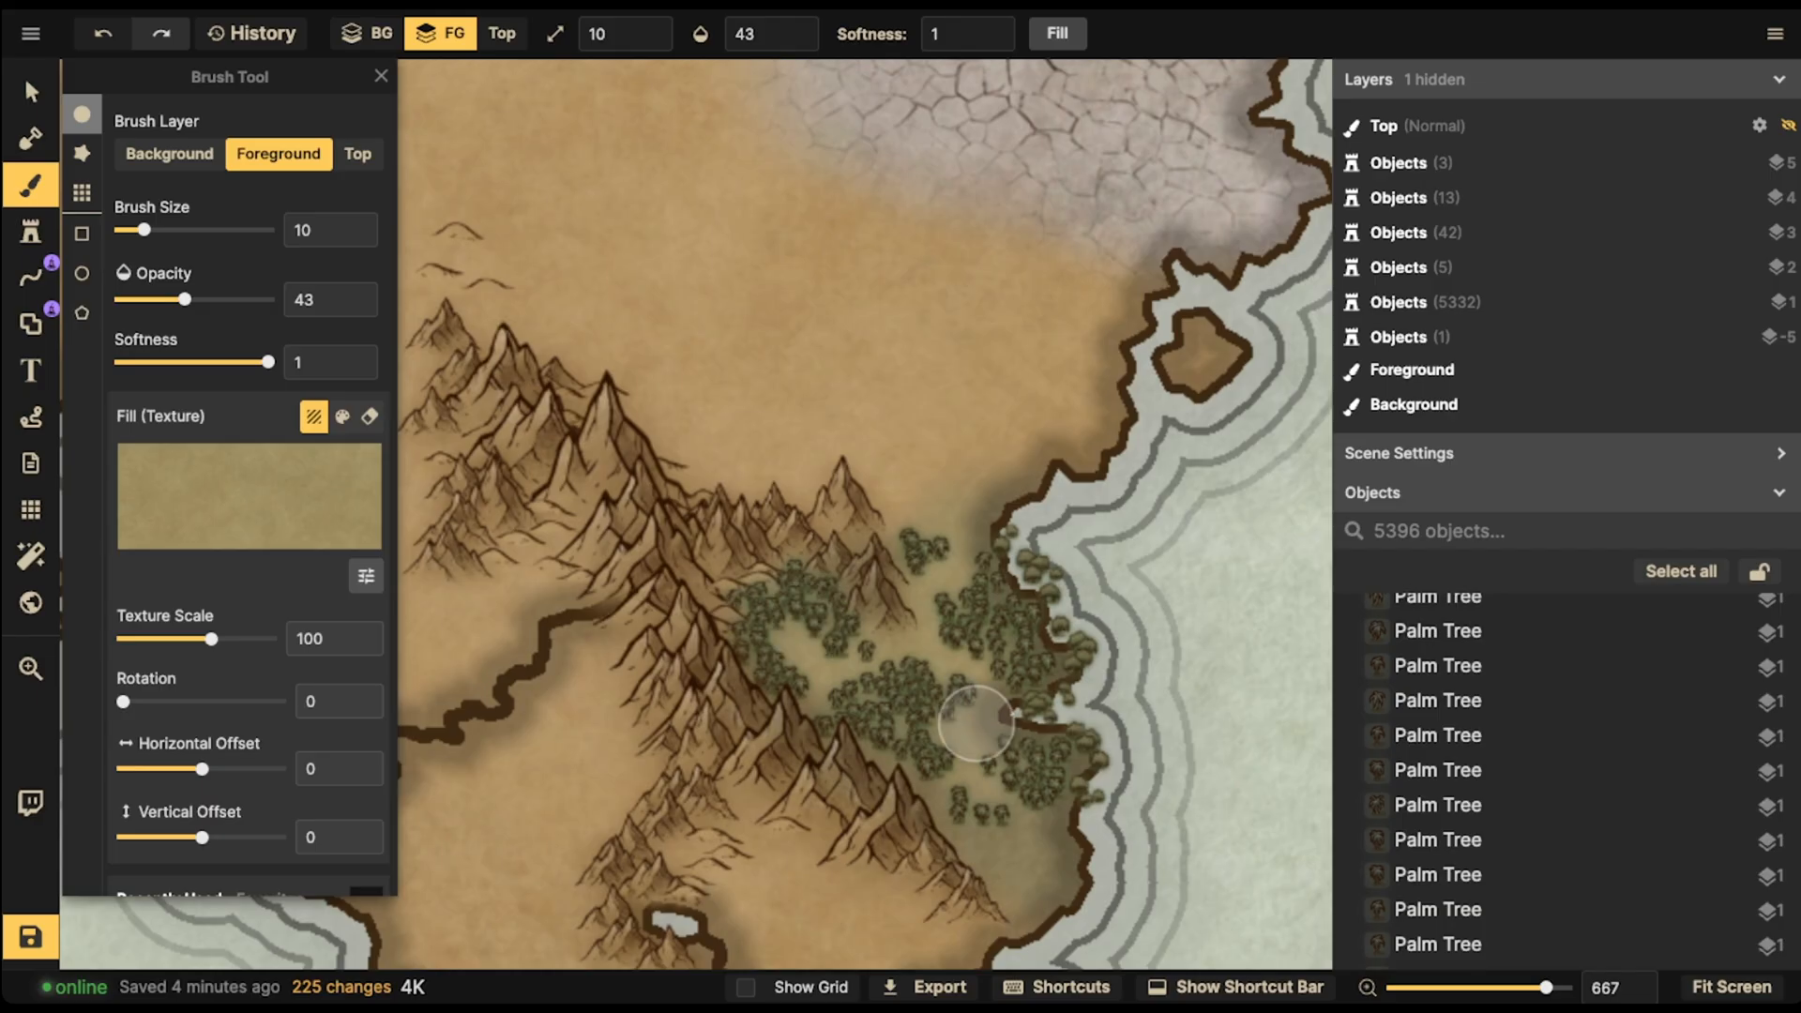
pyautogui.moveTo(970, 725)
pyautogui.mouseDown()
pyautogui.moveTo(996, 688)
pyautogui.moveTo(968, 755)
pyautogui.mouseUp()
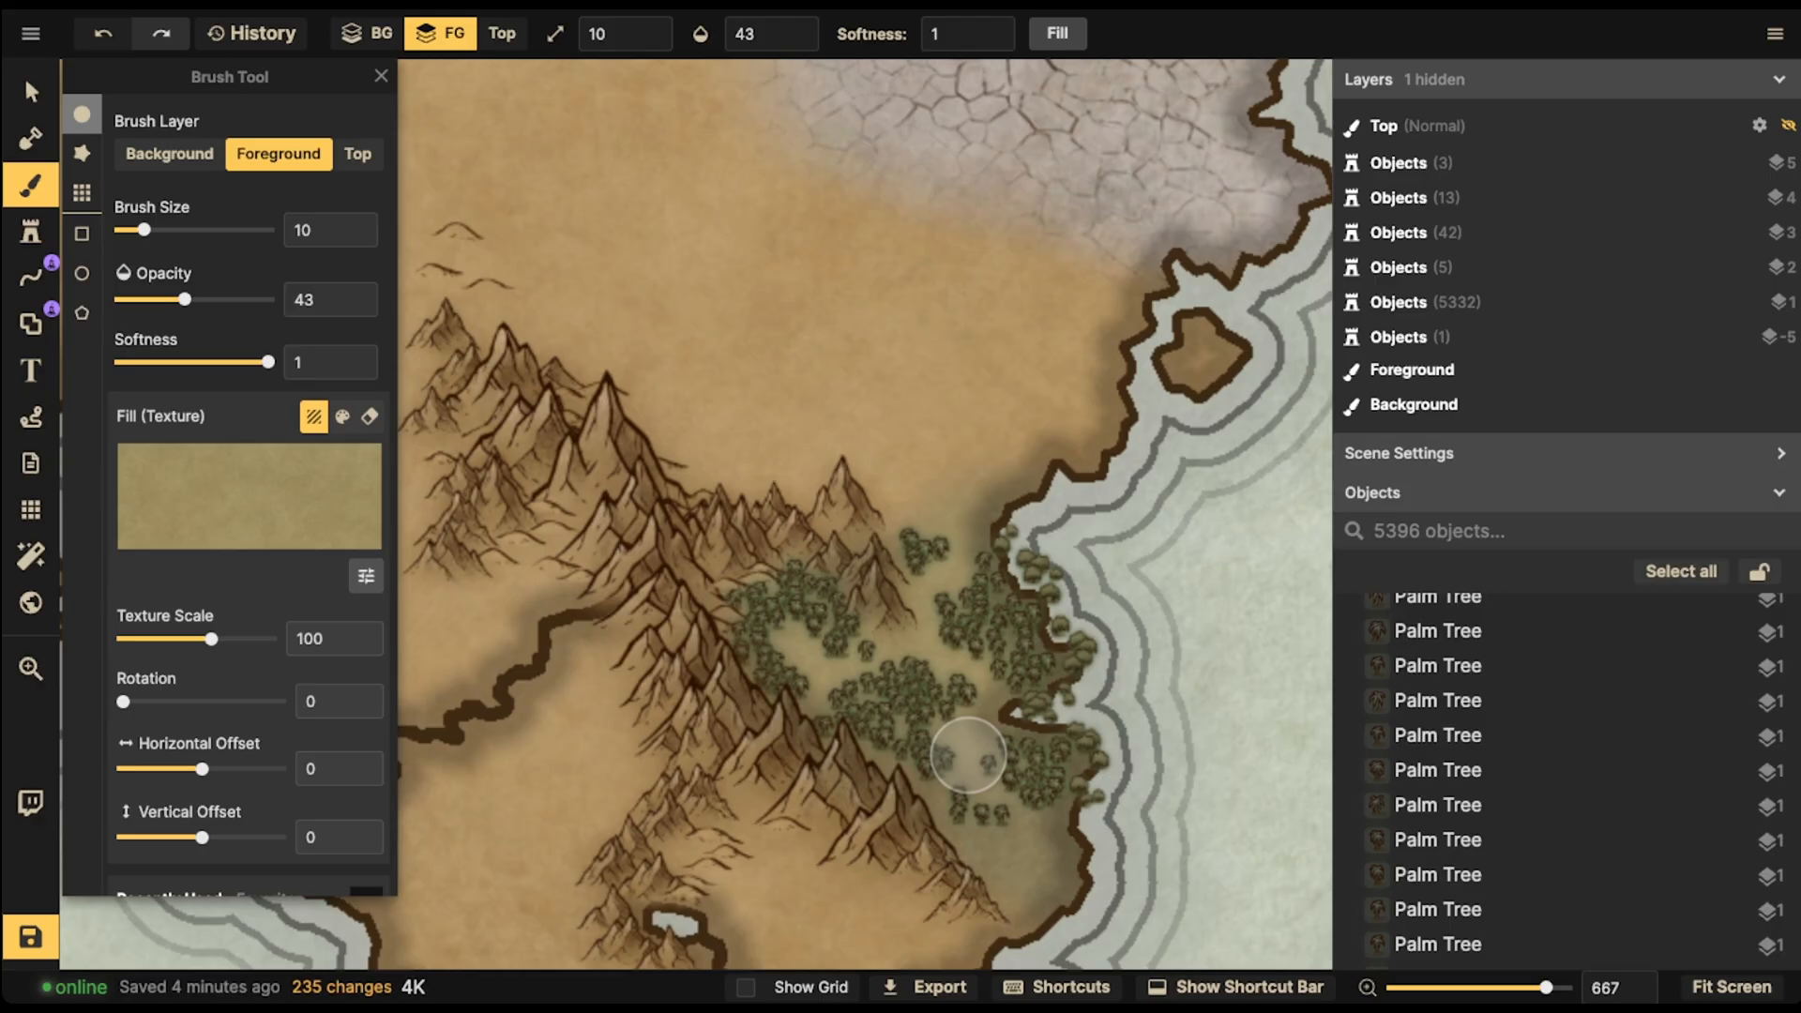
pyautogui.moveTo(1005, 873)
pyautogui.mouseDown()
pyautogui.moveTo(989, 835)
pyautogui.moveTo(1022, 833)
pyautogui.moveTo(1003, 888)
pyautogui.mouseUp()
pyautogui.moveTo(949, 507); pyautogui.dragTo(905, 488)
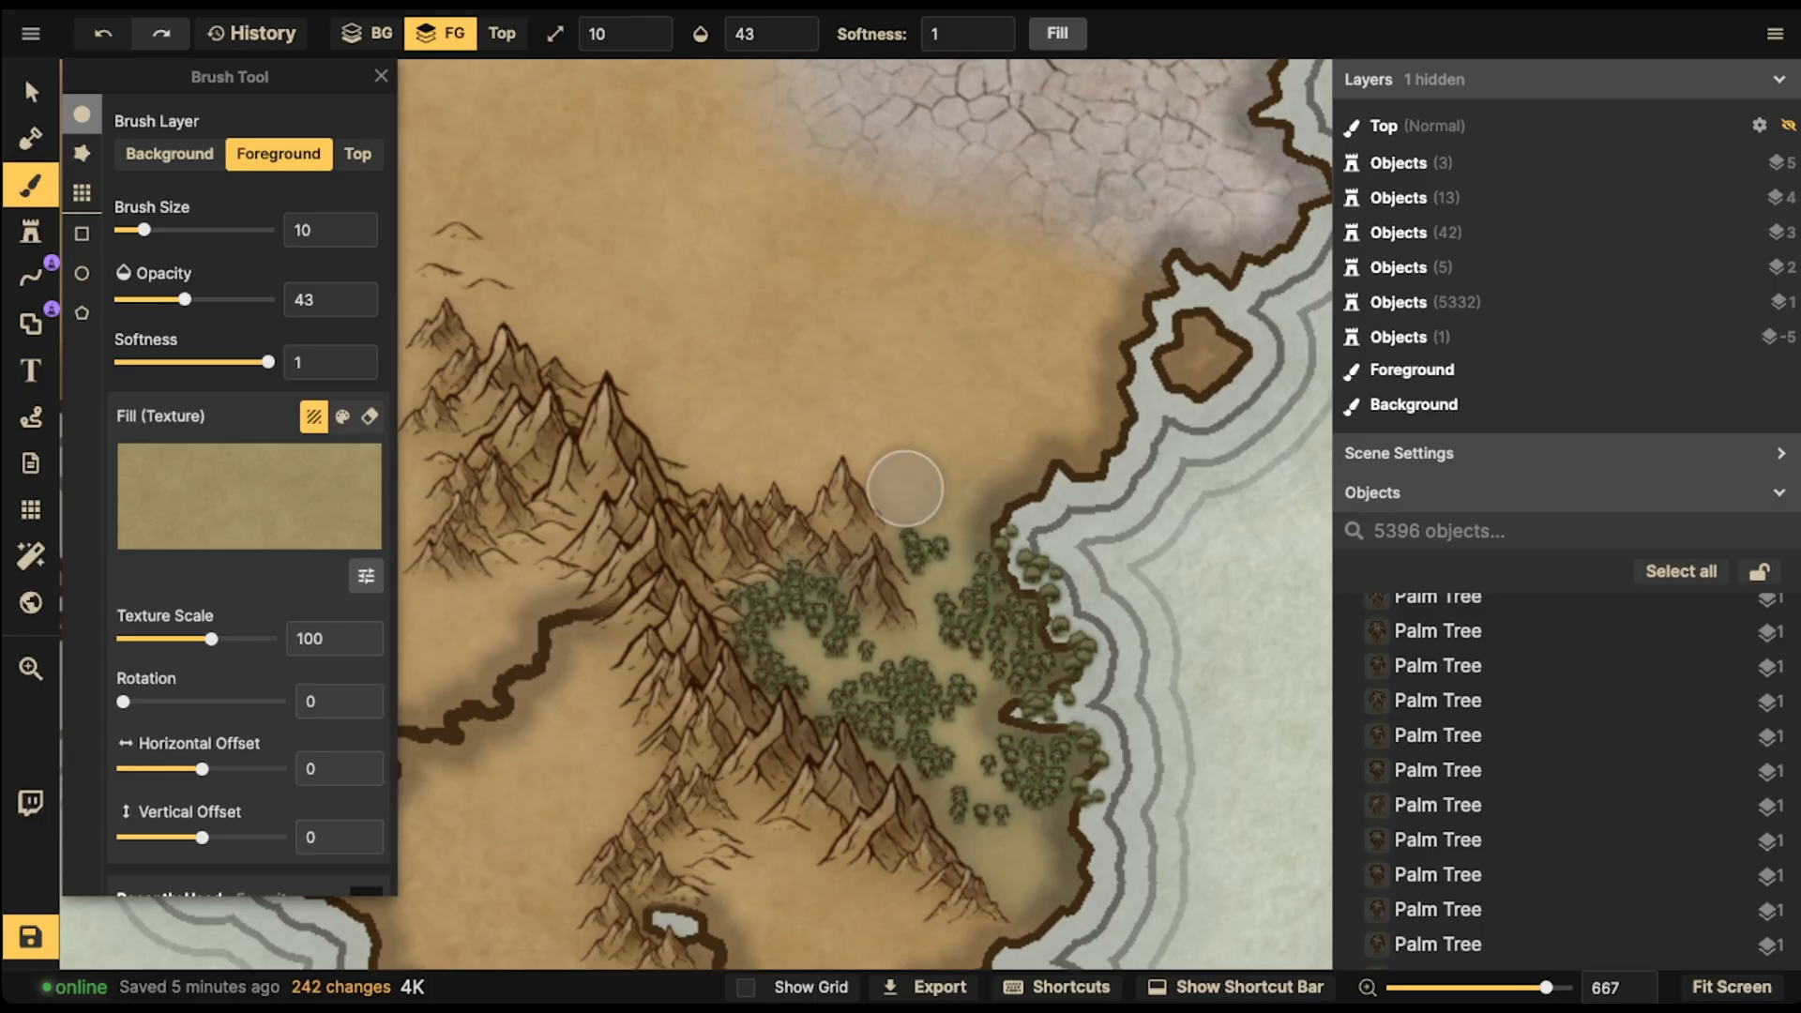